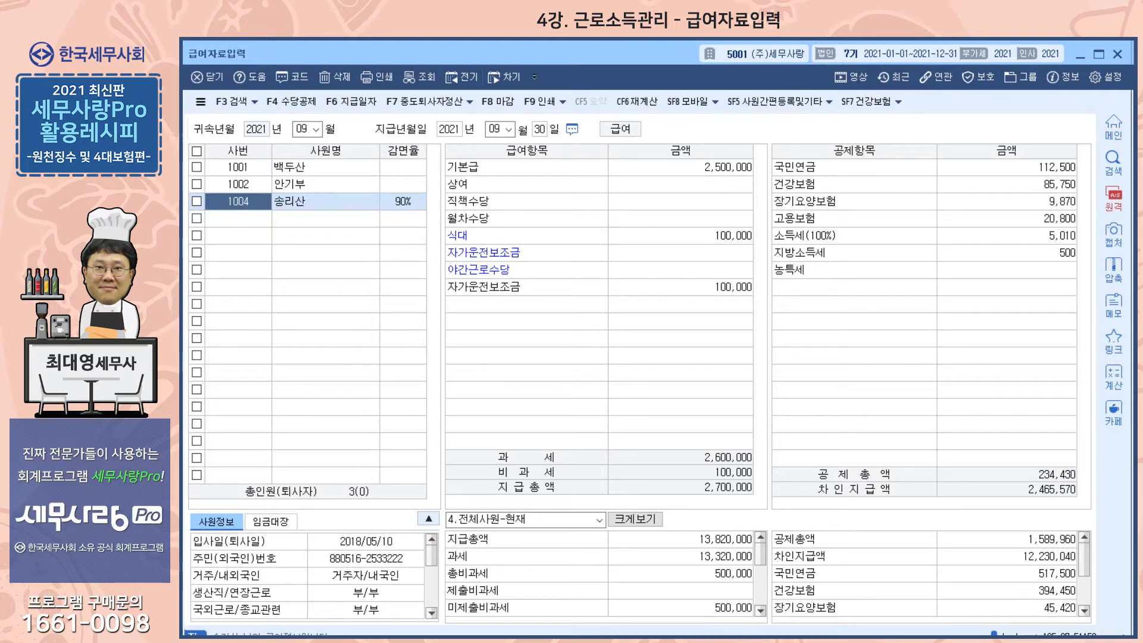
- Leave the payroll entry screen and open the 원천징수이행상황신고서 withholding tax report
key("Escape")
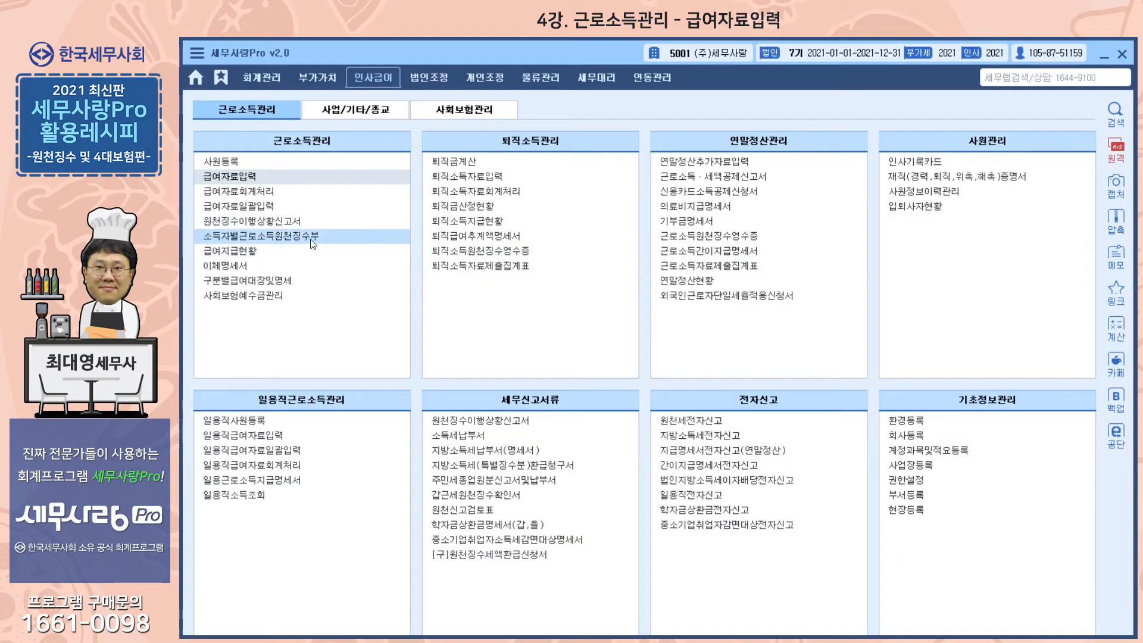
left_click(279, 221)
left_click(277, 221)
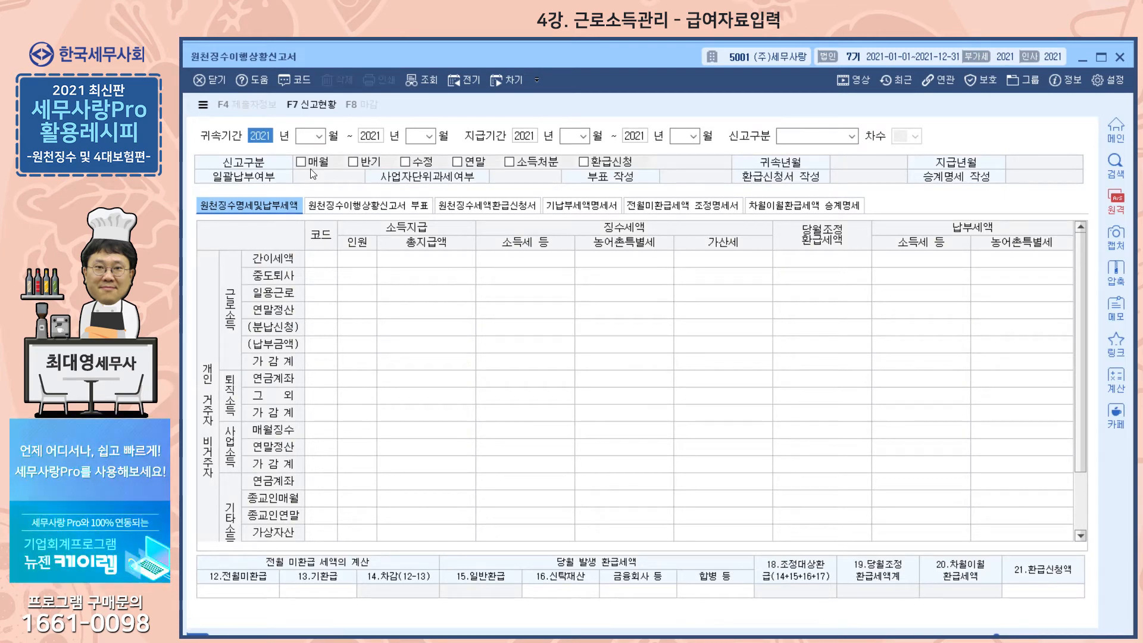
- Load the 1.정기신고 withholding report for 귀속기간 2021-09 to 2021-09 and 지급기간 2021-10 to 2021-10
key("Return")
type("9")
key("Return")
type("9")
key("Return")
key("Return")
type("10")
key("Return")
key("Return")
type("10")
key("Return")
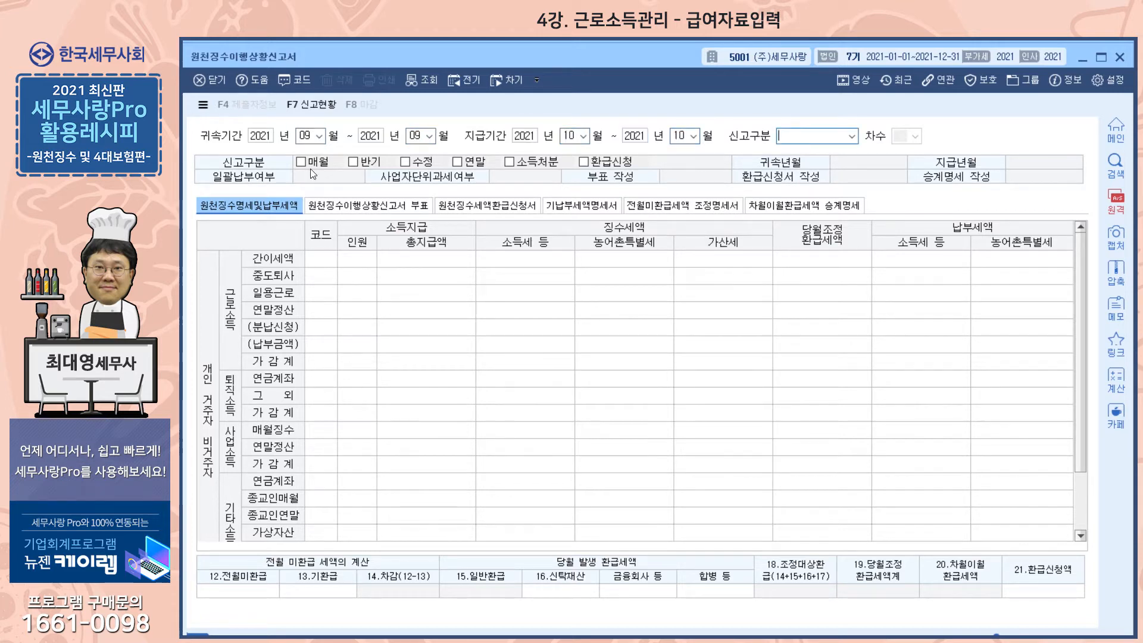
key("Return")
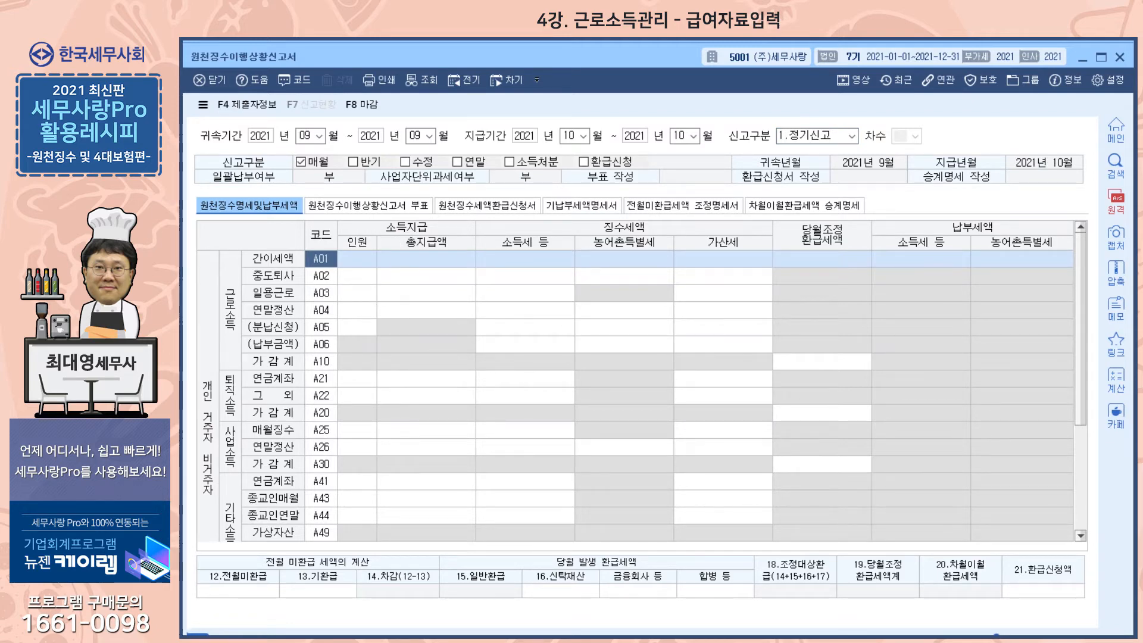
- Check the payment date in the 급여자료입력 window and return to the withholding tax report
key("alt+Tab")
key("alt+Tab")
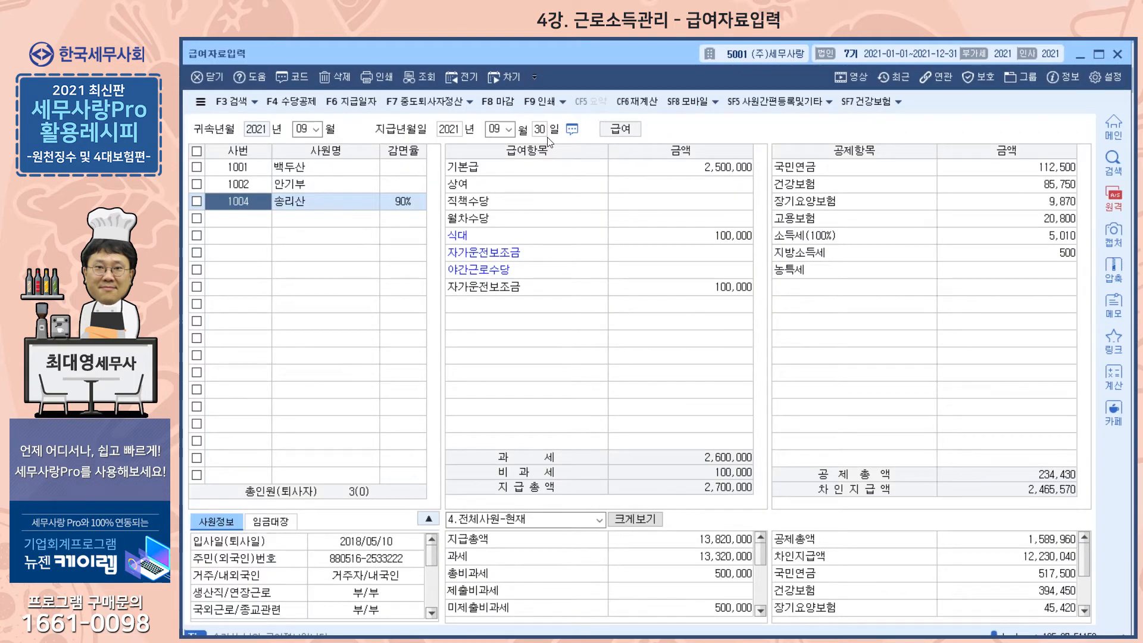
key("Escape")
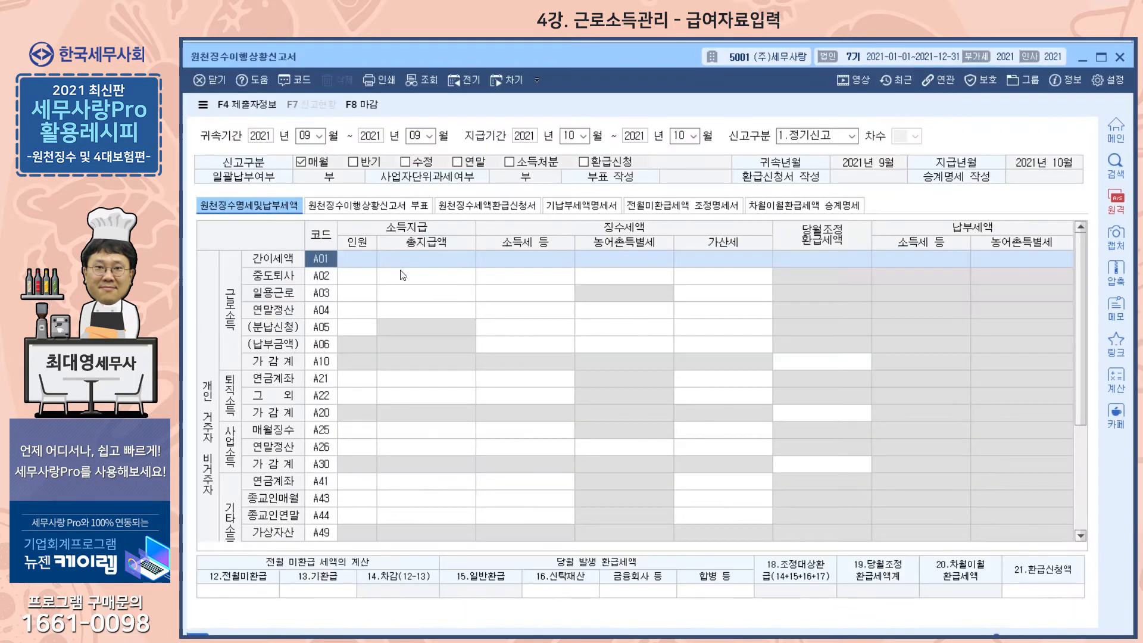
- Change the report's 지급기간 to 2021-09 through 2021-09 and reload it as 1.정기신고
key("Escape")
left_click(695, 387)
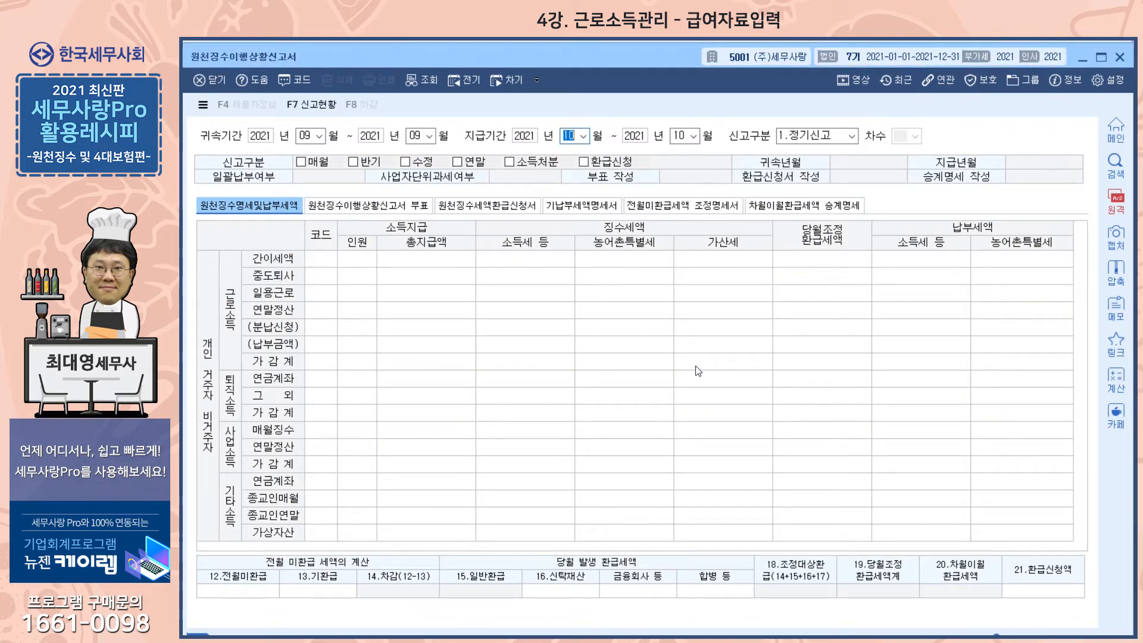
type("9")
key("Return")
key("Return")
type("9")
key("Return")
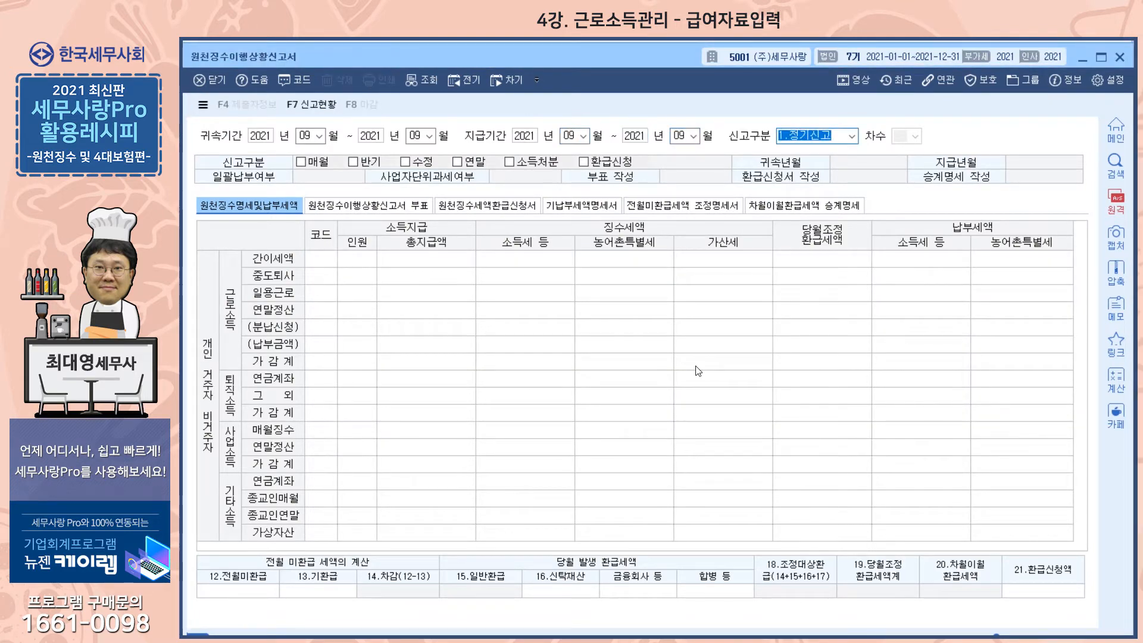
key("Return")
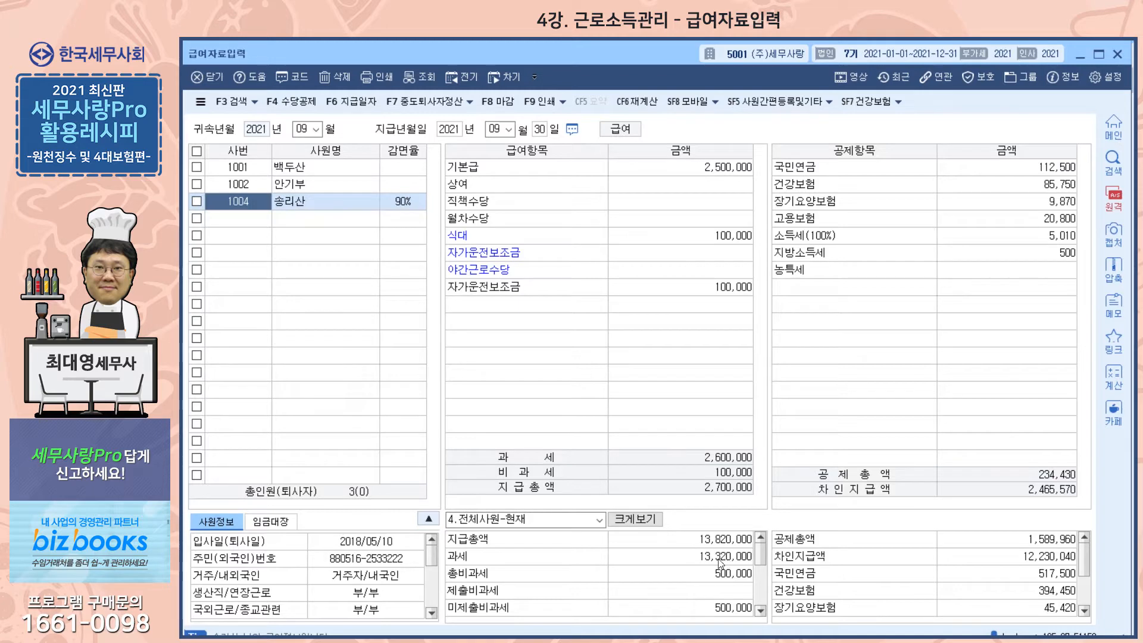
- Examine the all-employee deduction totals in 급여자료입력, down to the 소득세 total
left_click(1048, 573)
scroll(1049, 573, "down", 1)
scroll(1050, 576, "down", 1)
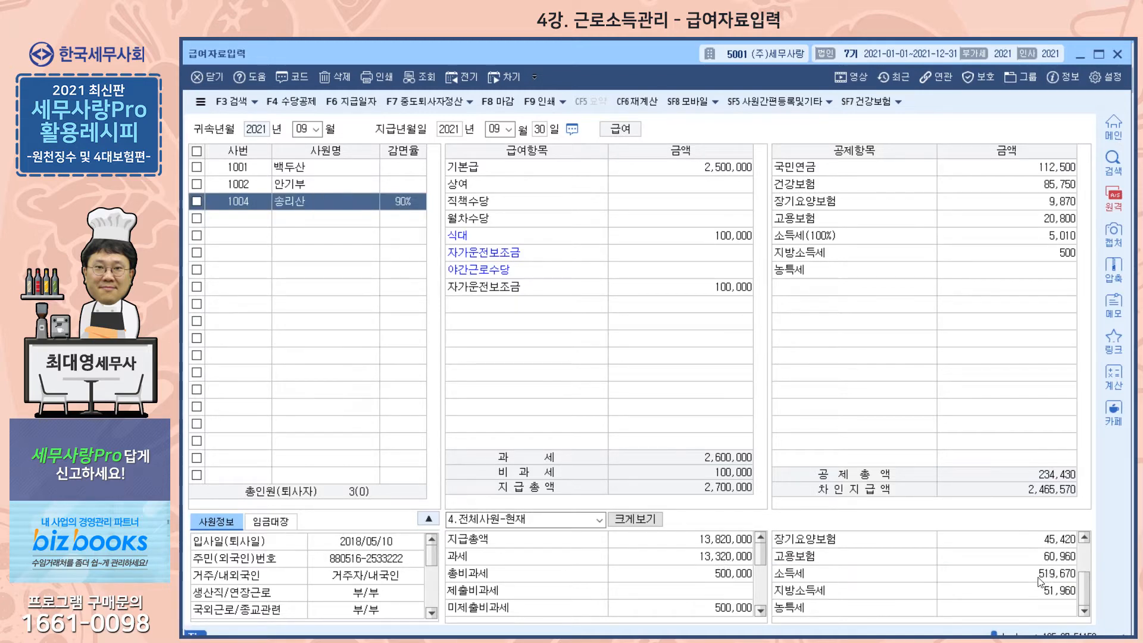
left_click(1036, 579)
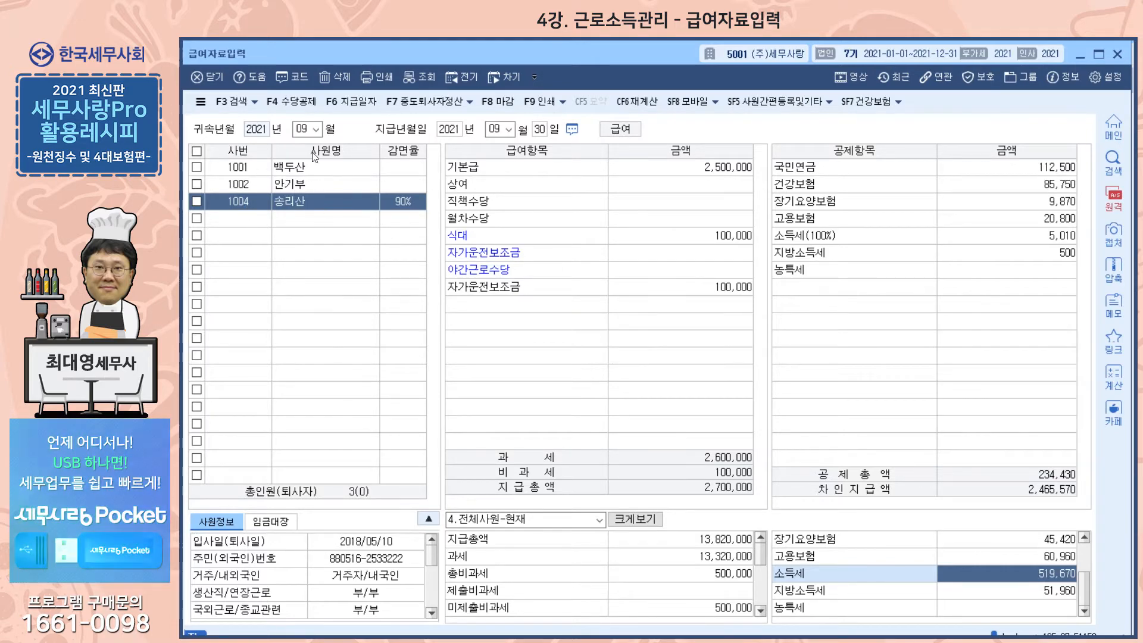
- Look through the payroll records of the three listed employees in turn
left_click(287, 170)
left_click(288, 184)
left_click(289, 201)
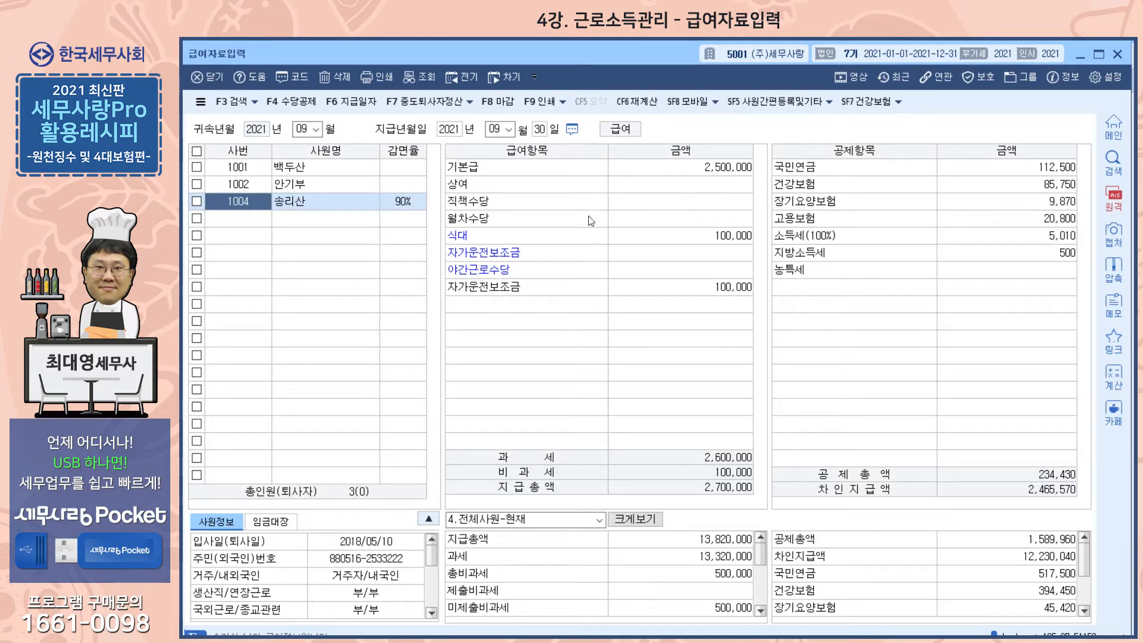
- Review the third employee's 기본급 and the social insurance, 소득세 and 지방소득세 deduction items
left_click(495, 174)
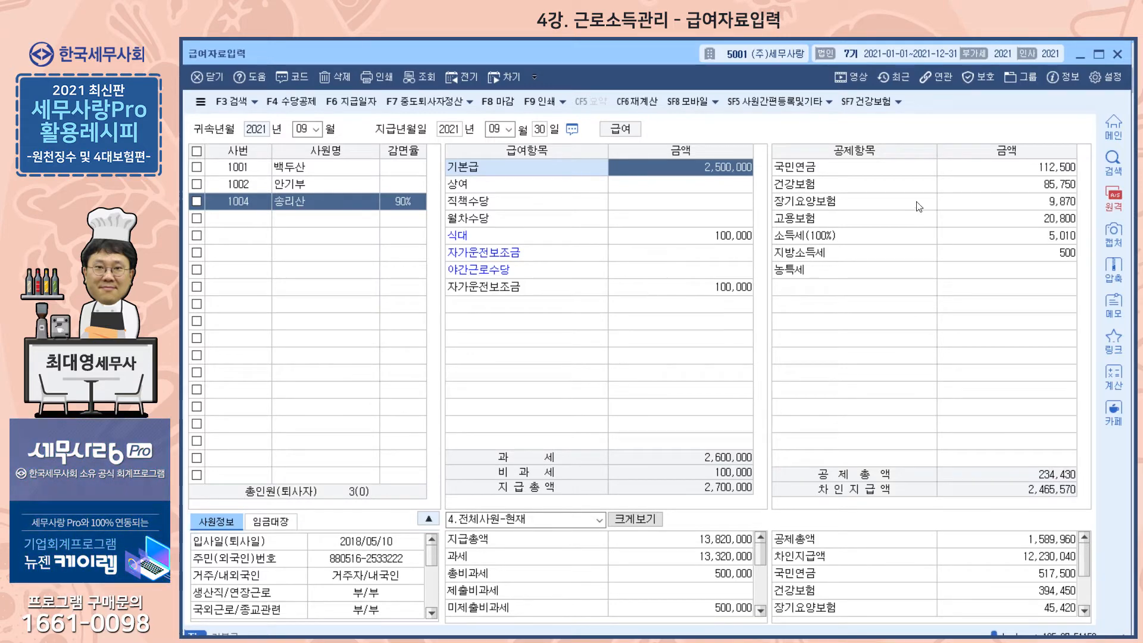
left_click(804, 174)
left_click(800, 189)
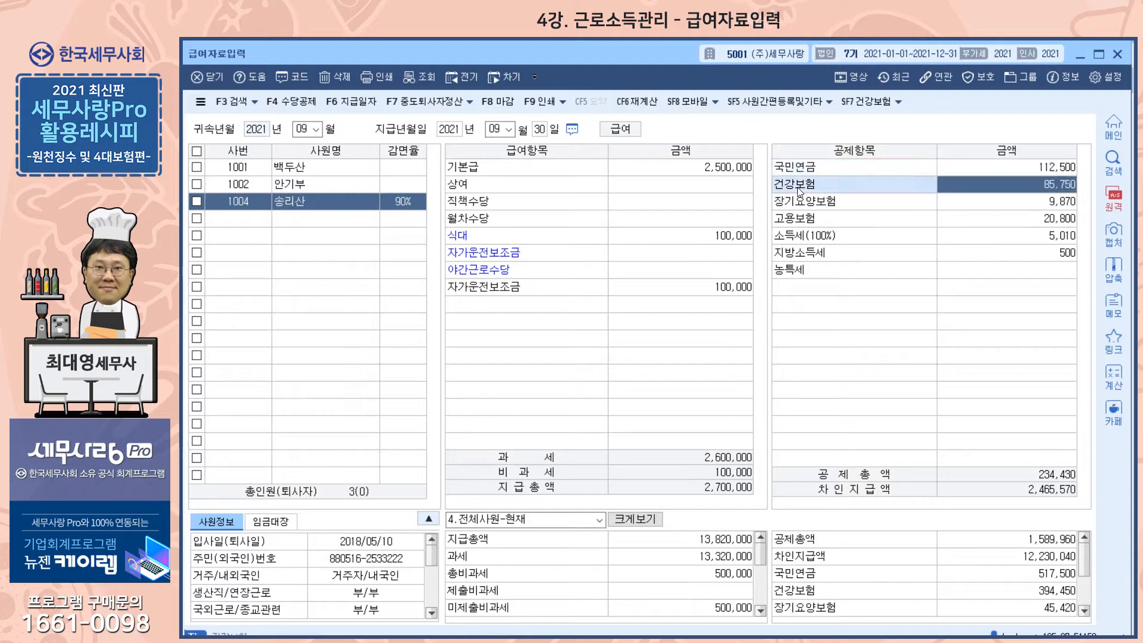
left_click(800, 224)
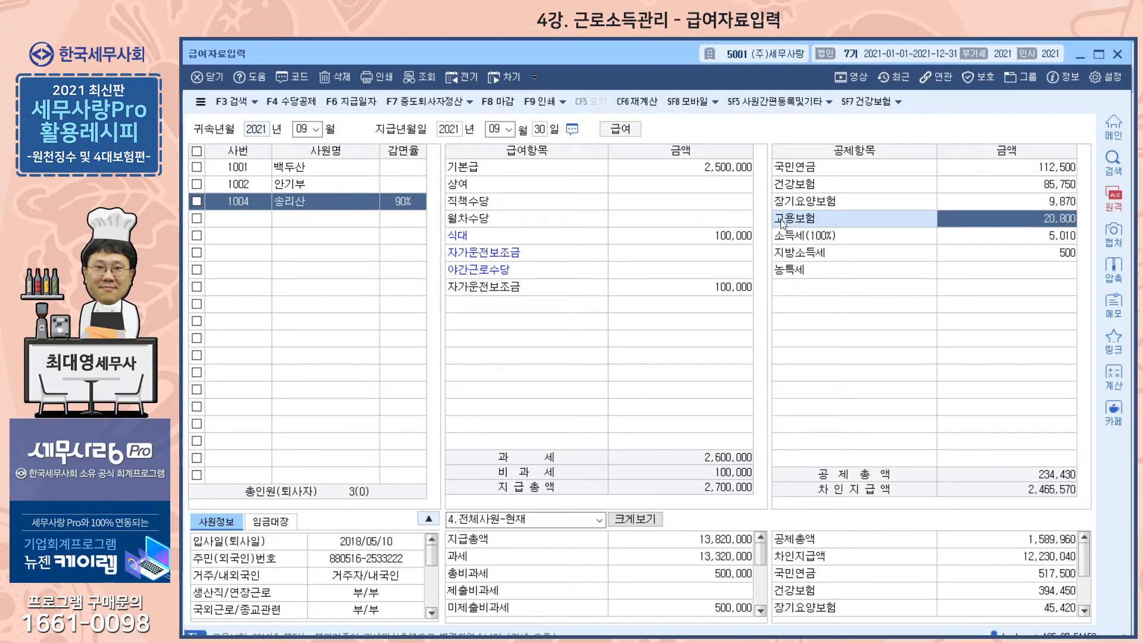
left_click(829, 236)
left_click(821, 219)
left_click(821, 251)
left_click(819, 198)
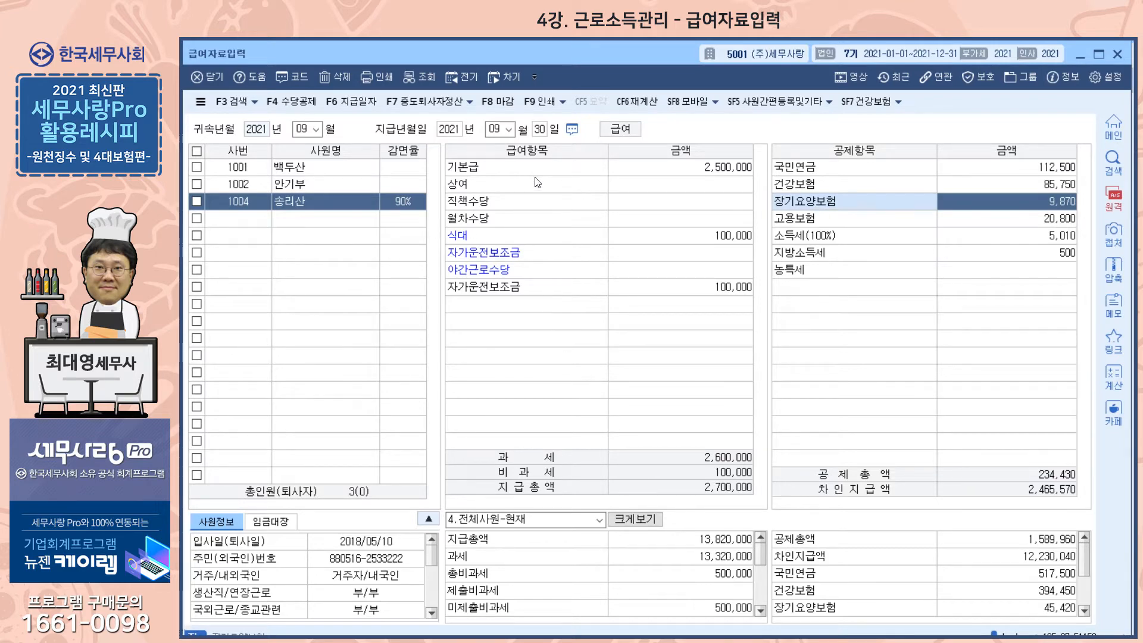
- Review the 상여, 직책수당 and taxable 자가운전보조금 pay items, plus the 국민연금 and 고용보험 deductions
left_click(470, 185)
left_click(463, 202)
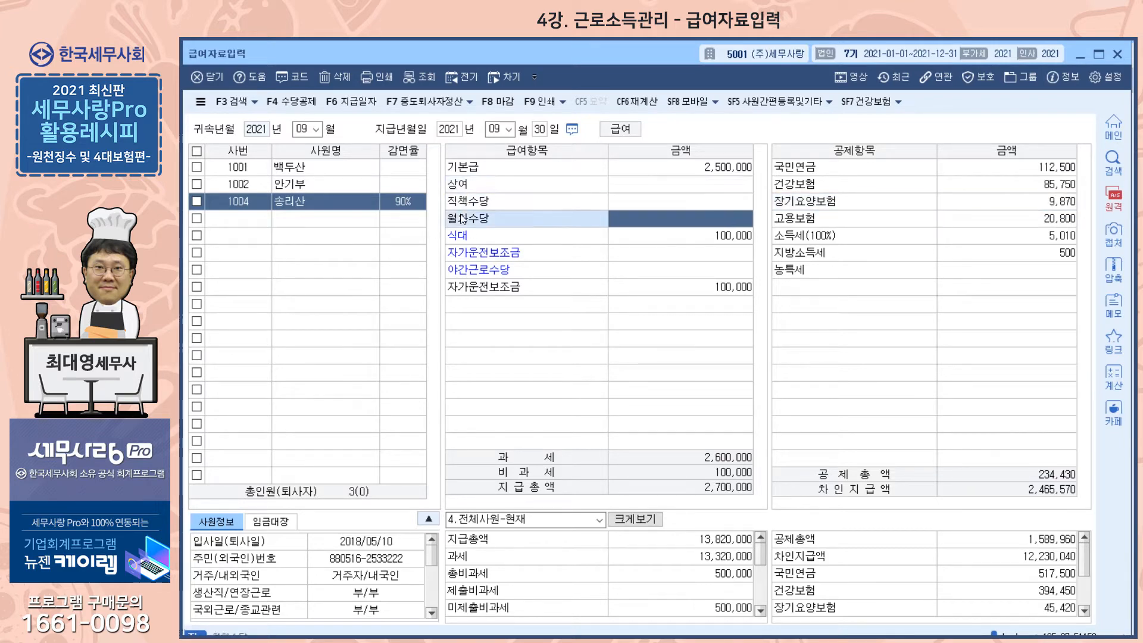
left_click(477, 290)
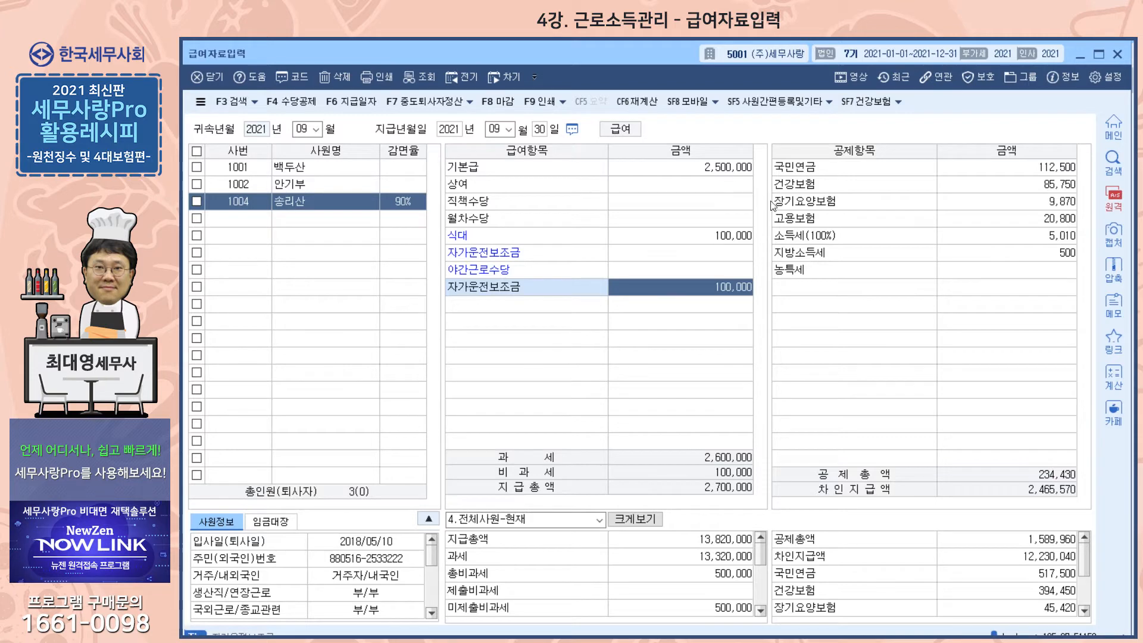
left_click(996, 184)
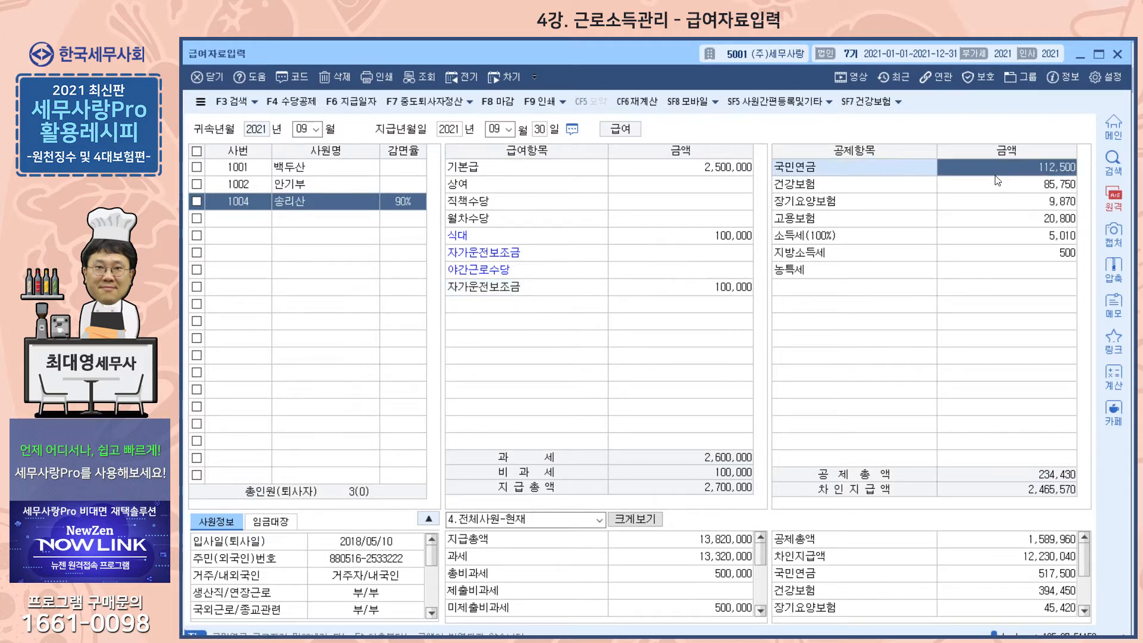
left_click(983, 224)
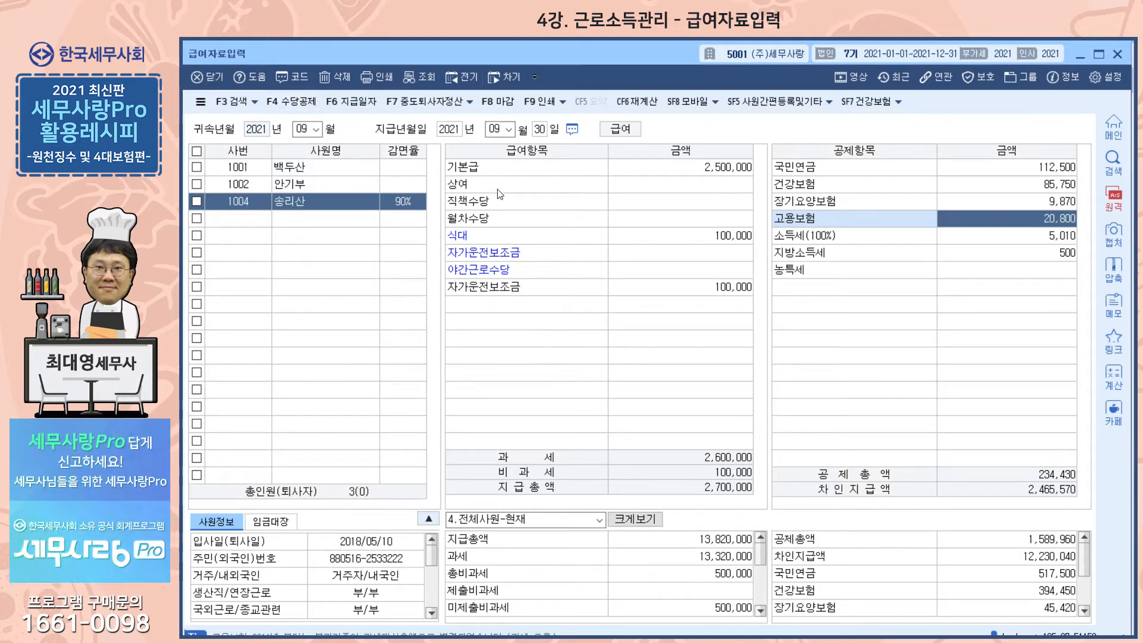
- Set 사용여부 to 여 for 학자금상환 in the 수당공제등록 deduction list and confirm the registration
left_click(306, 106)
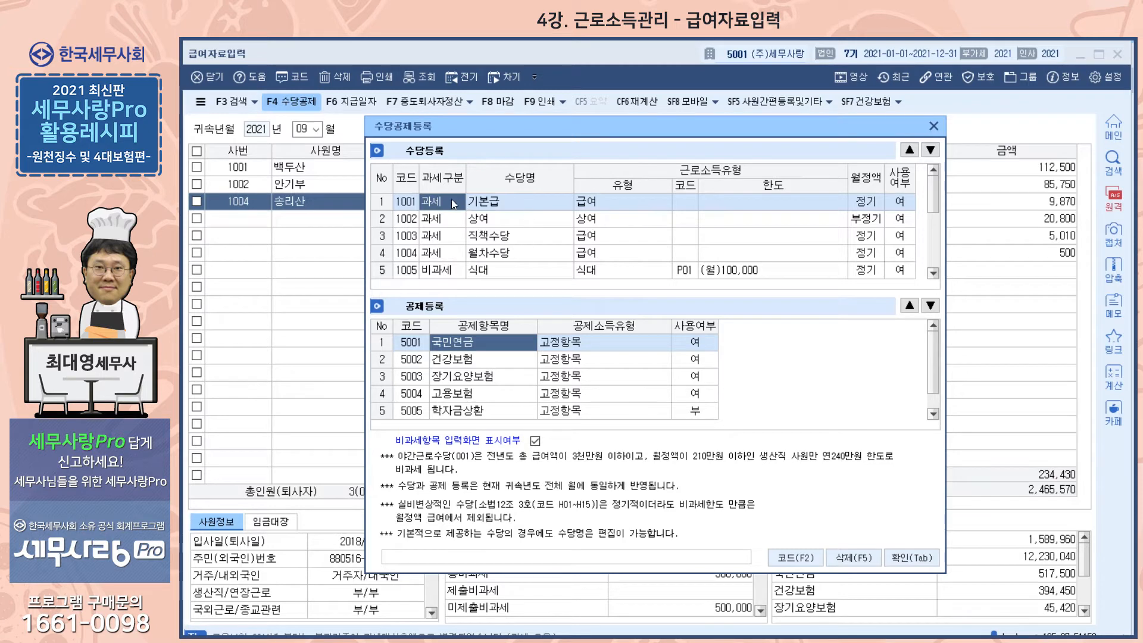
left_click_drag(468, 118, 450, 240)
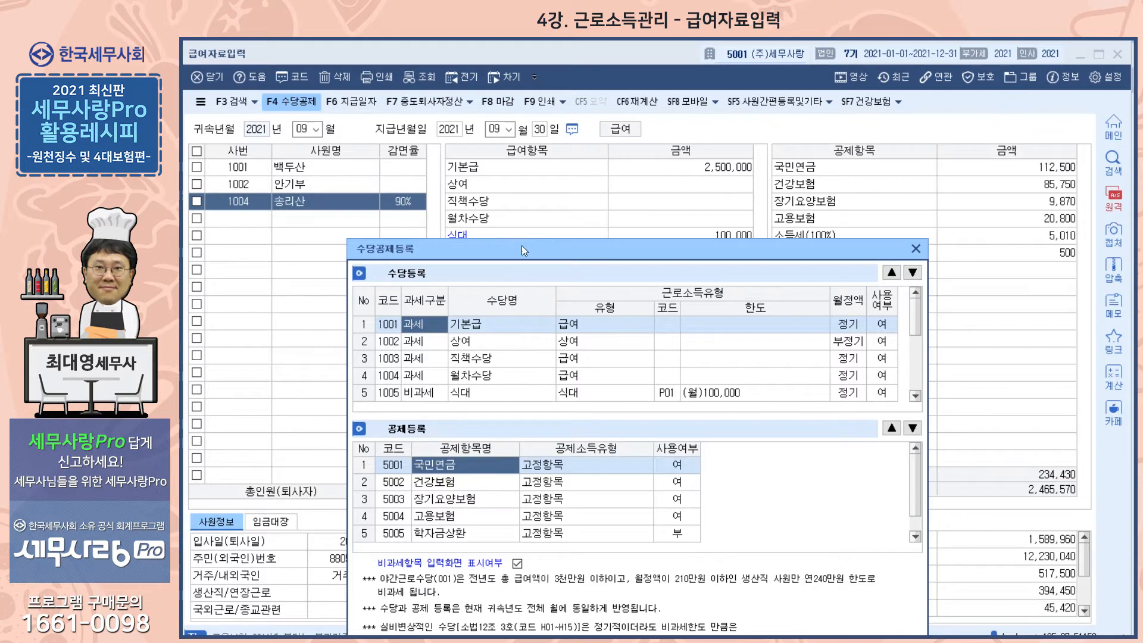
left_click_drag(537, 248, 579, 149)
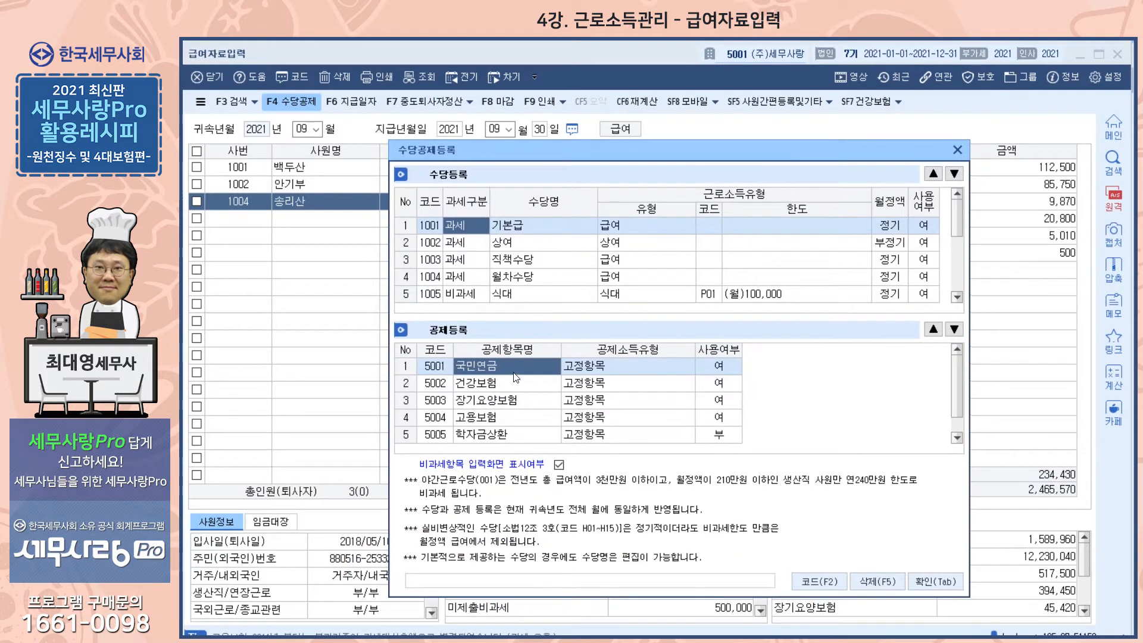
scroll(517, 374, "down", 1)
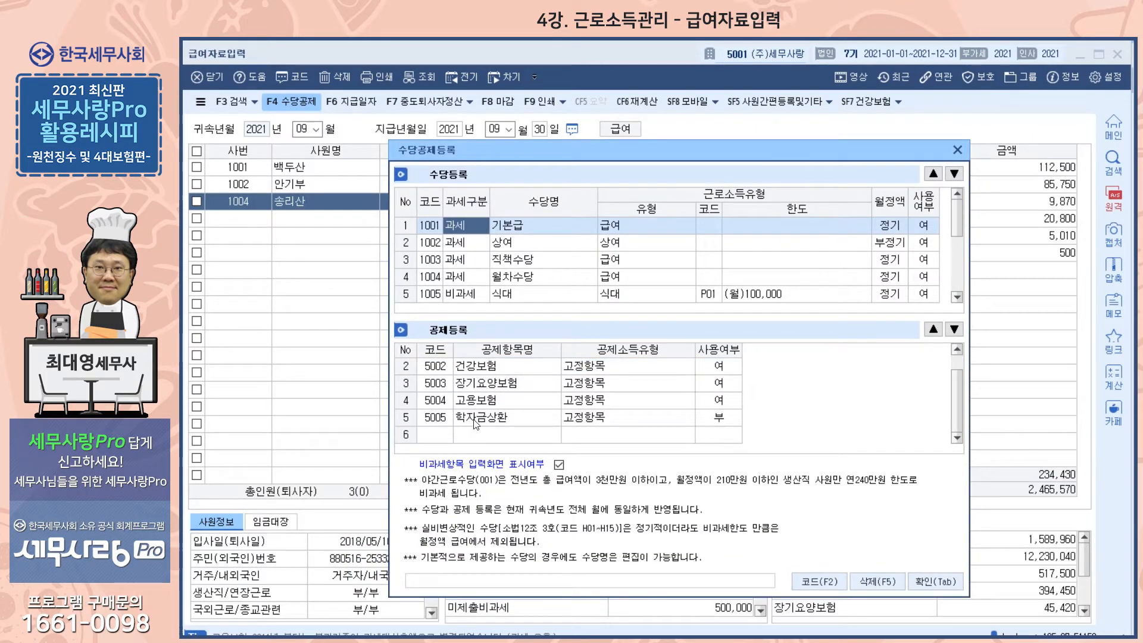
left_click(712, 424)
type("1")
key("Return")
left_click(934, 580)
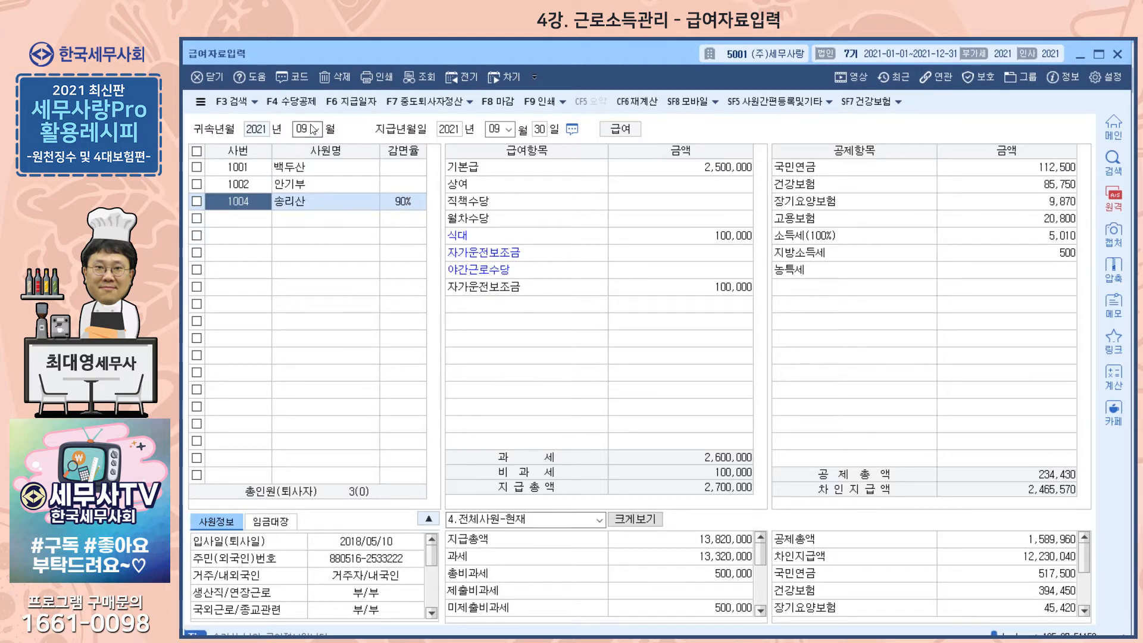
- Set 사용여부 to 여 for 연차수당 in 수당공제등록, confirm, and select 연차수당 among the employee's pay items
left_click(294, 102)
left_click_drag(630, 134, 813, 142)
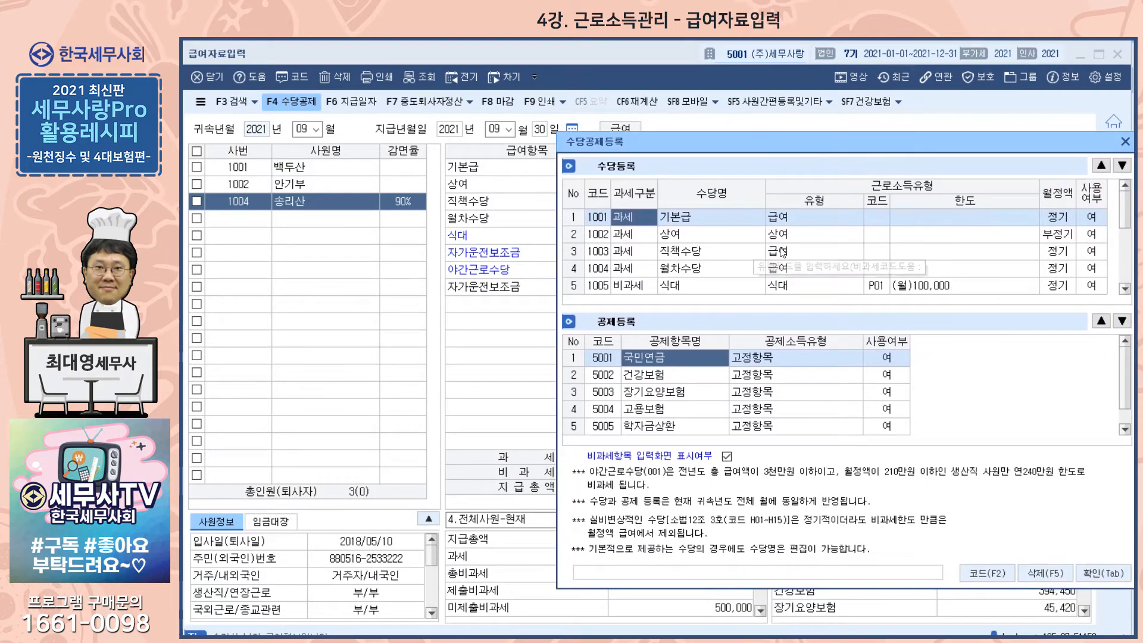
scroll(1100, 257, "down", 1)
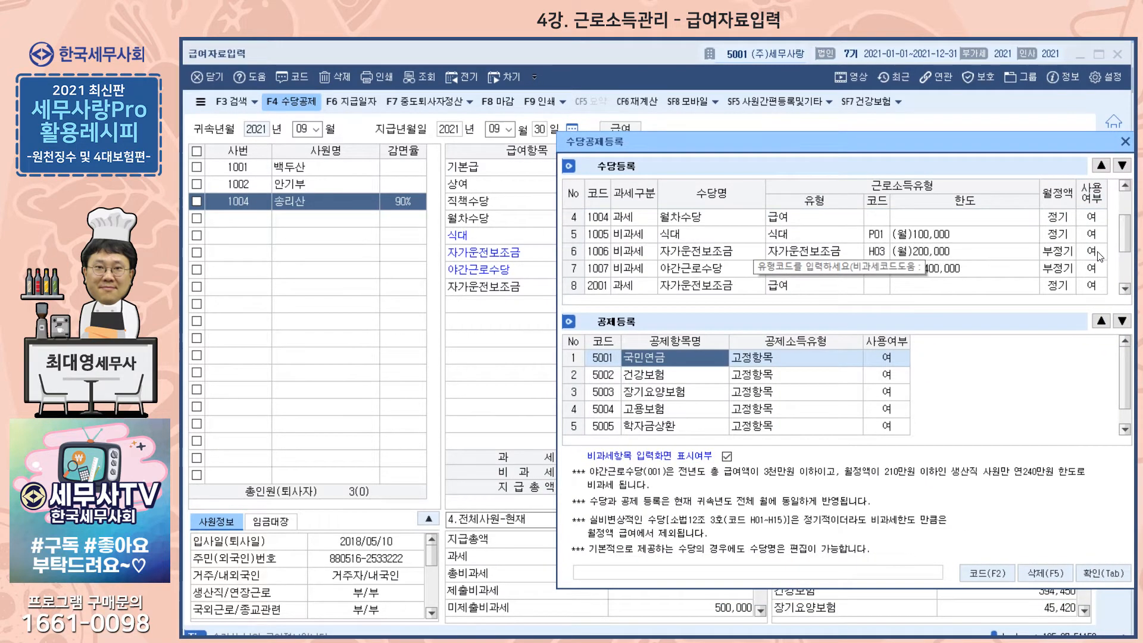
scroll(1099, 258, "down", 1)
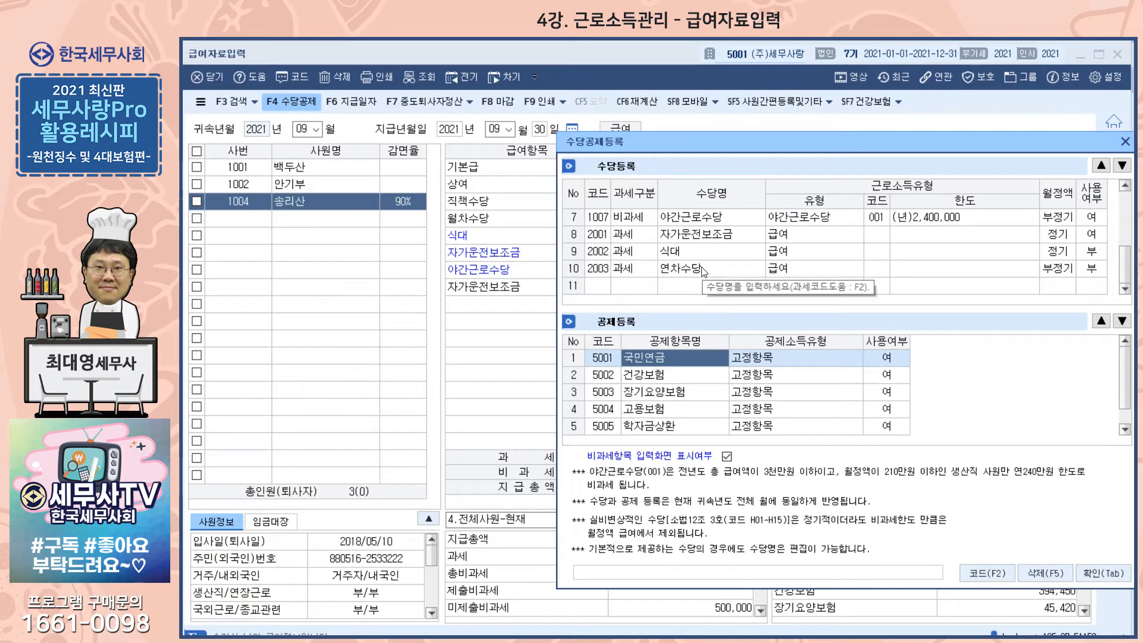
left_click(1094, 268)
left_click(1067, 283)
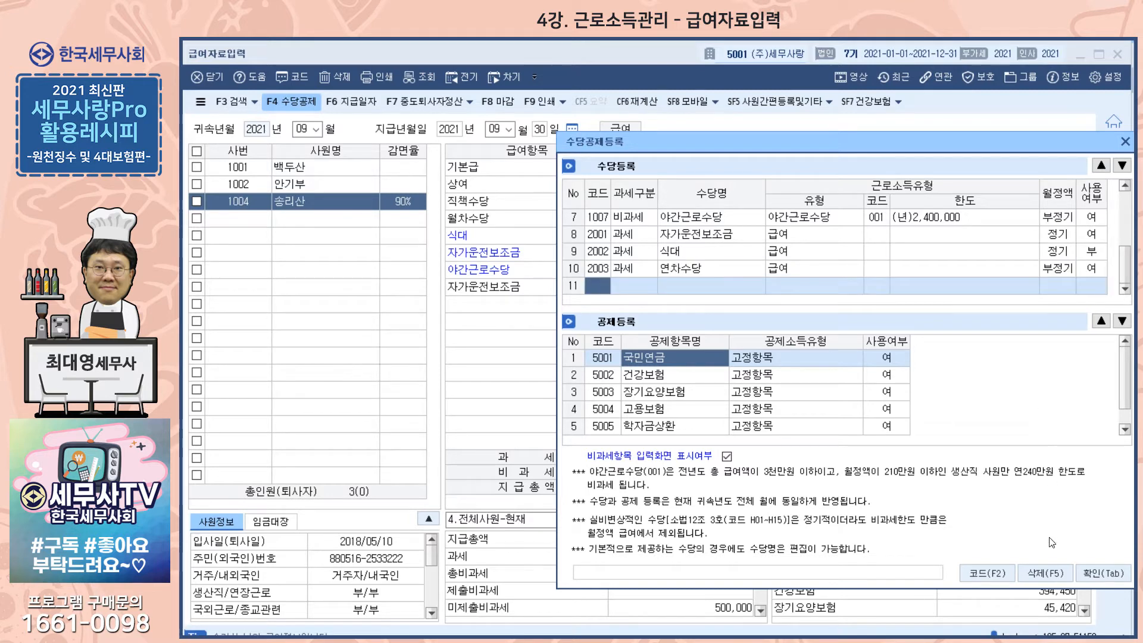
left_click(1100, 579)
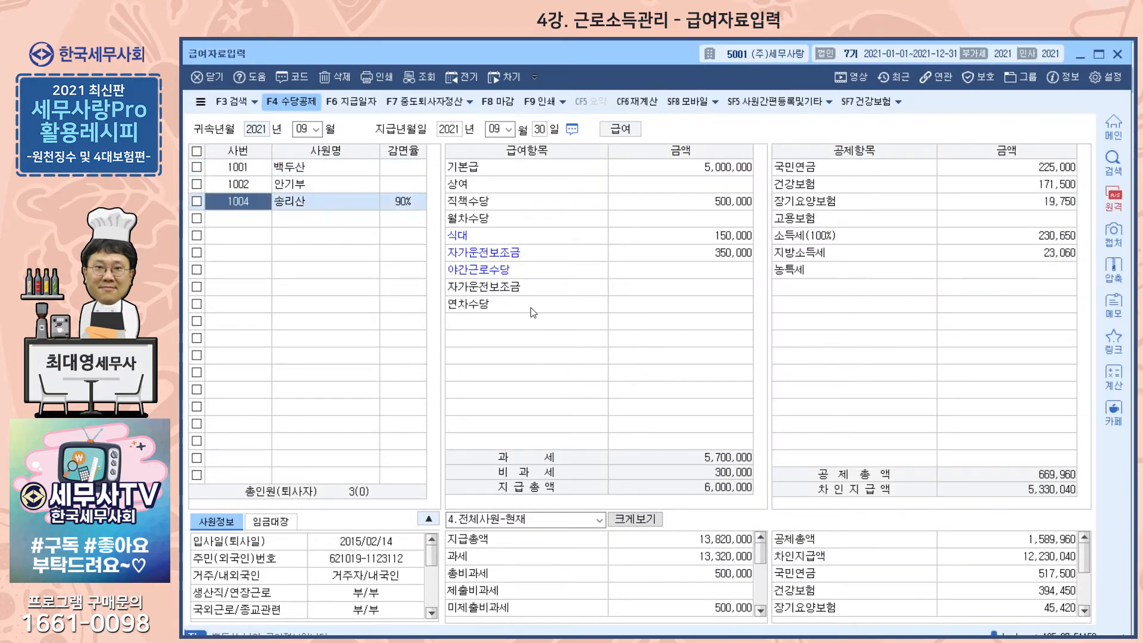
left_click(503, 307)
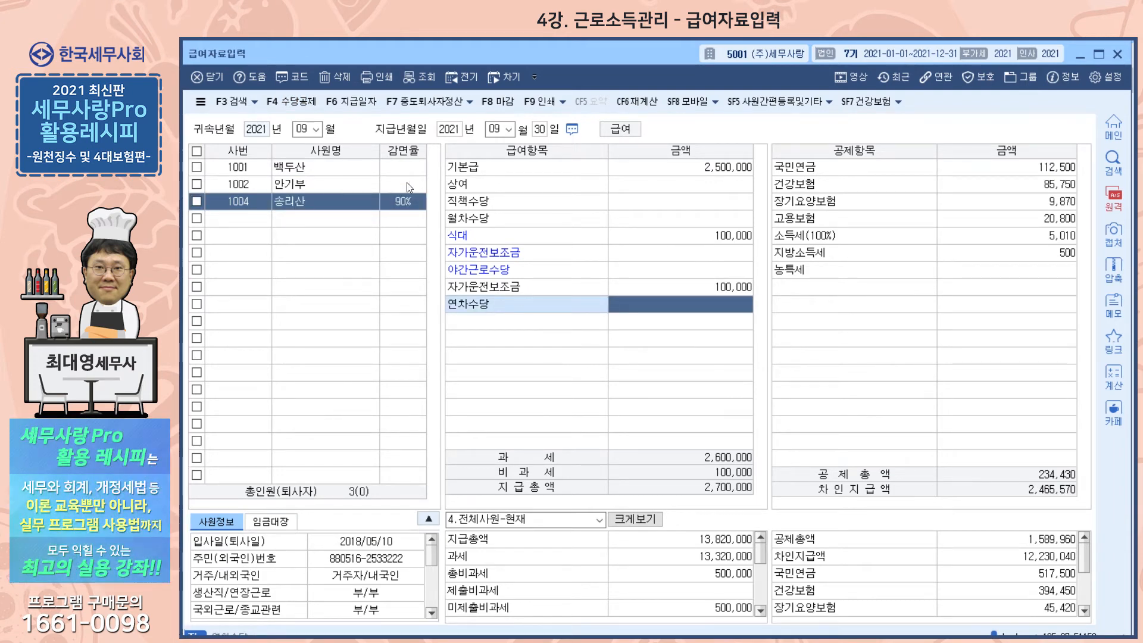
- Reopen 수당공제등록 and set 사용여부 to 부 for the 연차수당 allowance
left_click(291, 103)
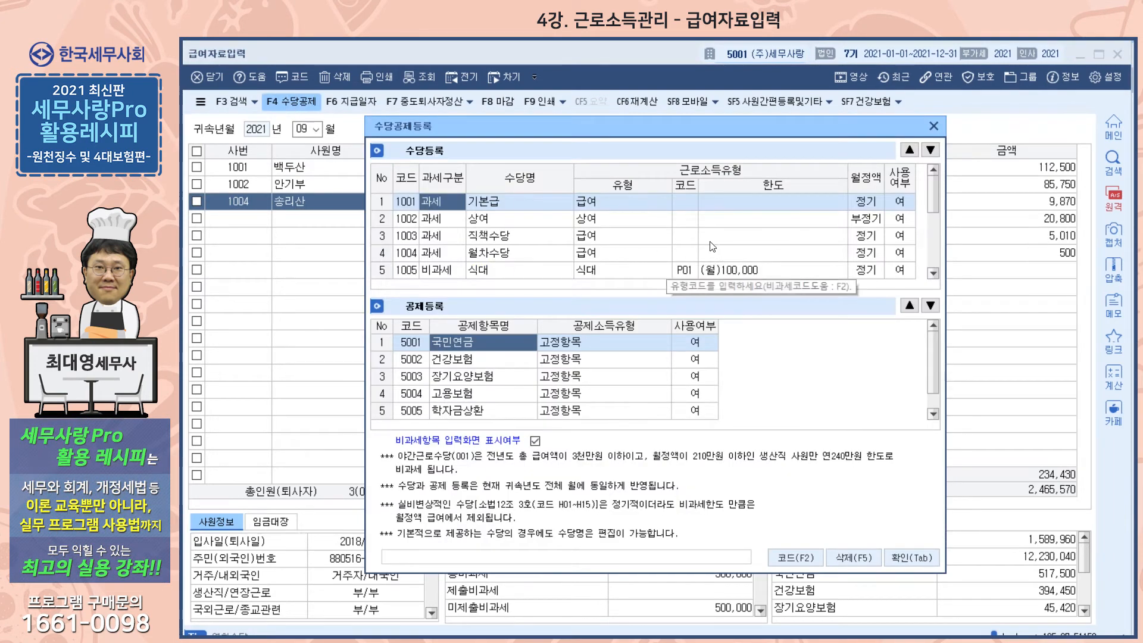
left_click(869, 253)
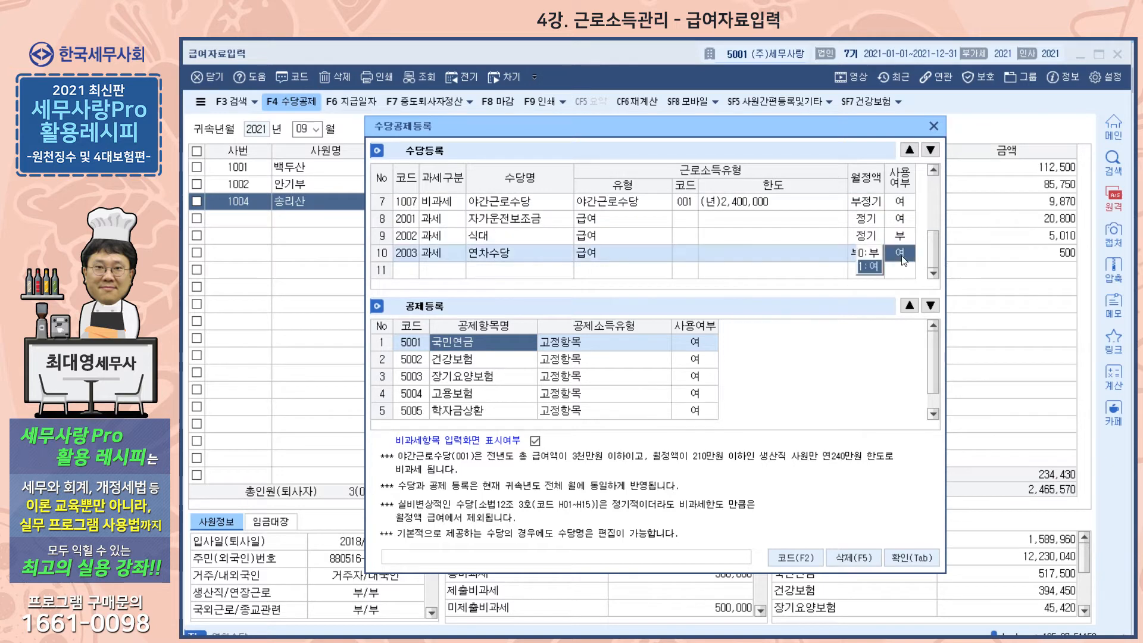
left_click(870, 255)
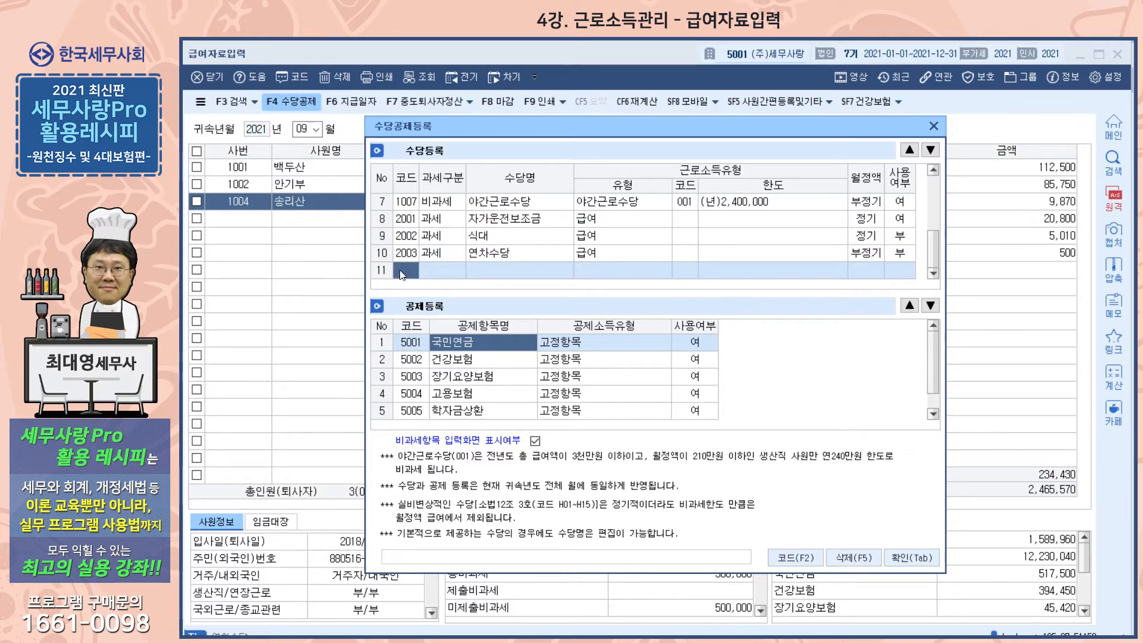
- Examine the blank 수당등록 row's tax categories and the 공제등록 items, then close the registration and select the employee's 건강보험 deduction
left_click(428, 269)
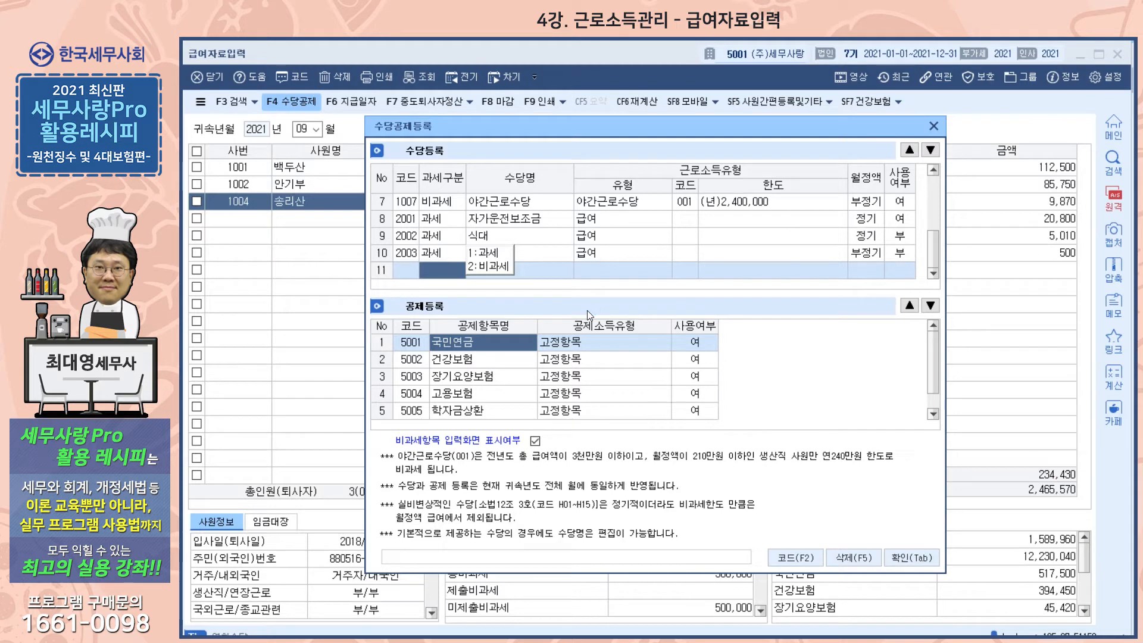
left_click(482, 358)
scroll(482, 358, "down", 1)
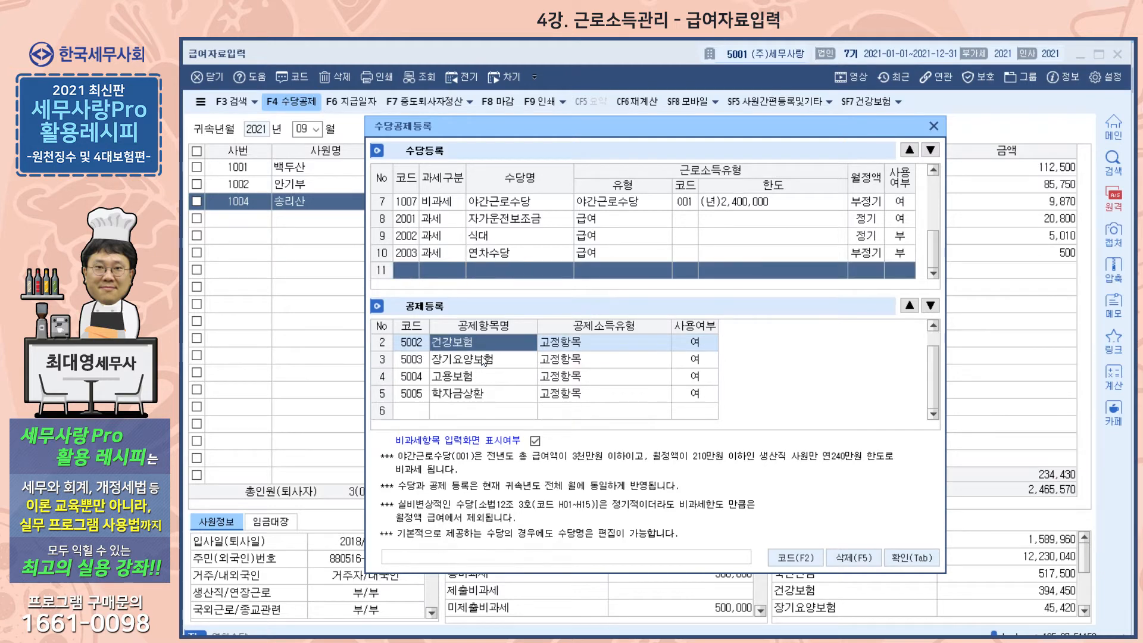
left_click(485, 394)
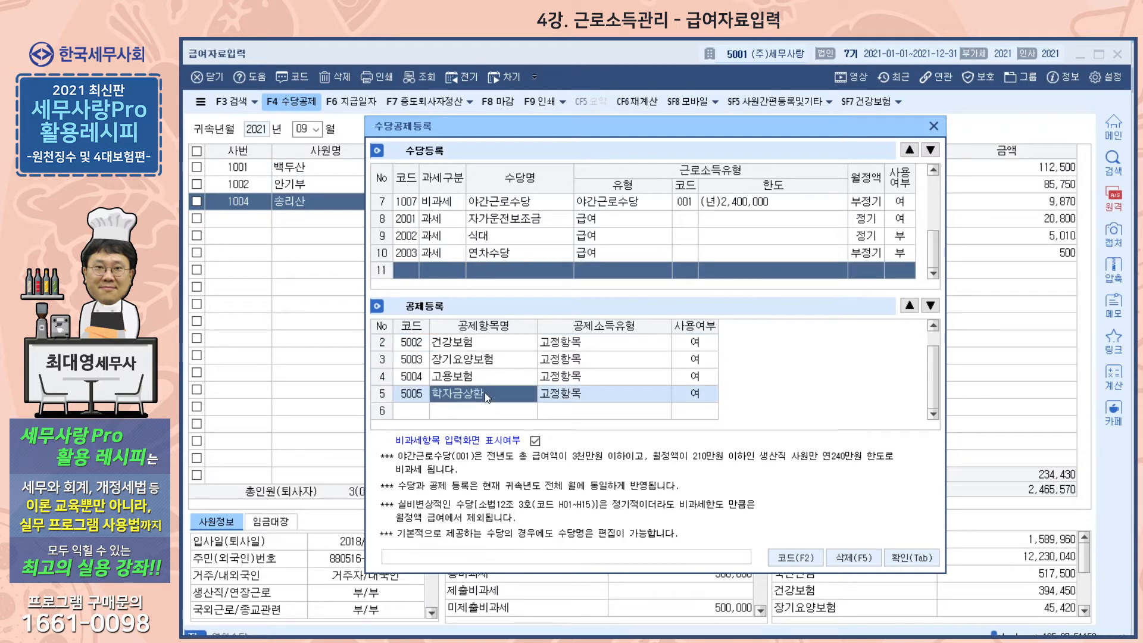
scroll(485, 392, "up", 1)
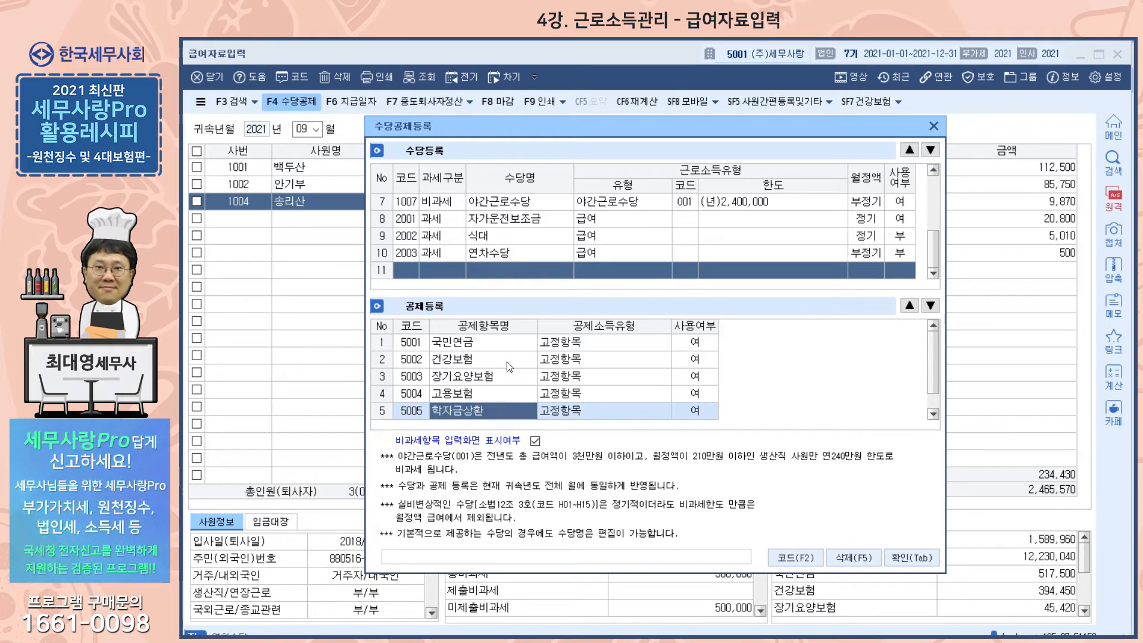
scroll(510, 366, "down", 1)
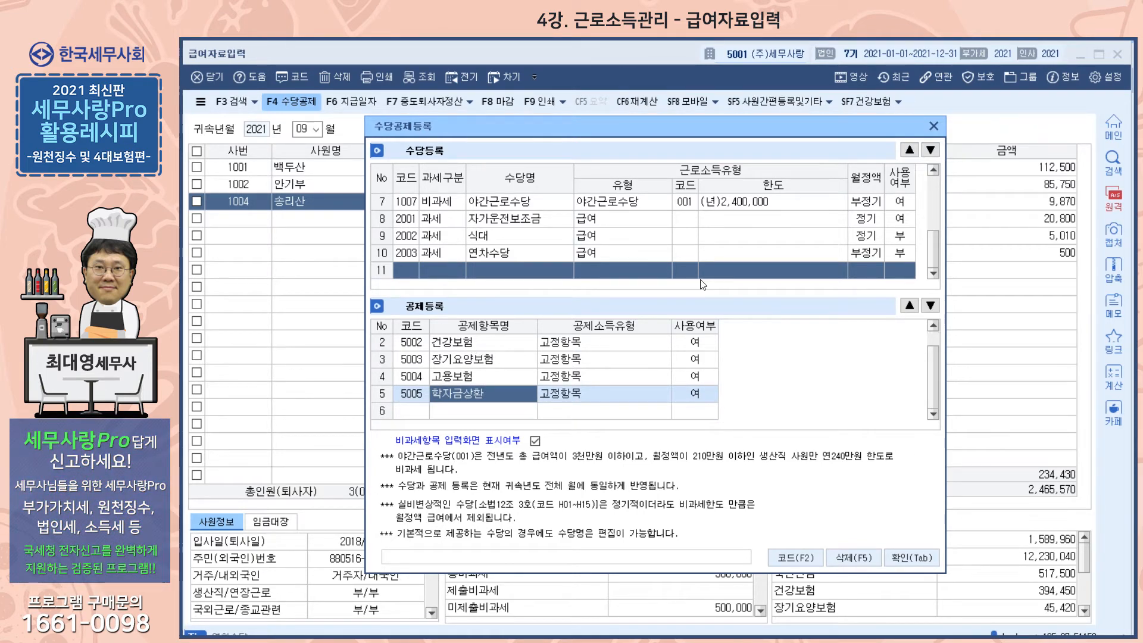
left_click(937, 124)
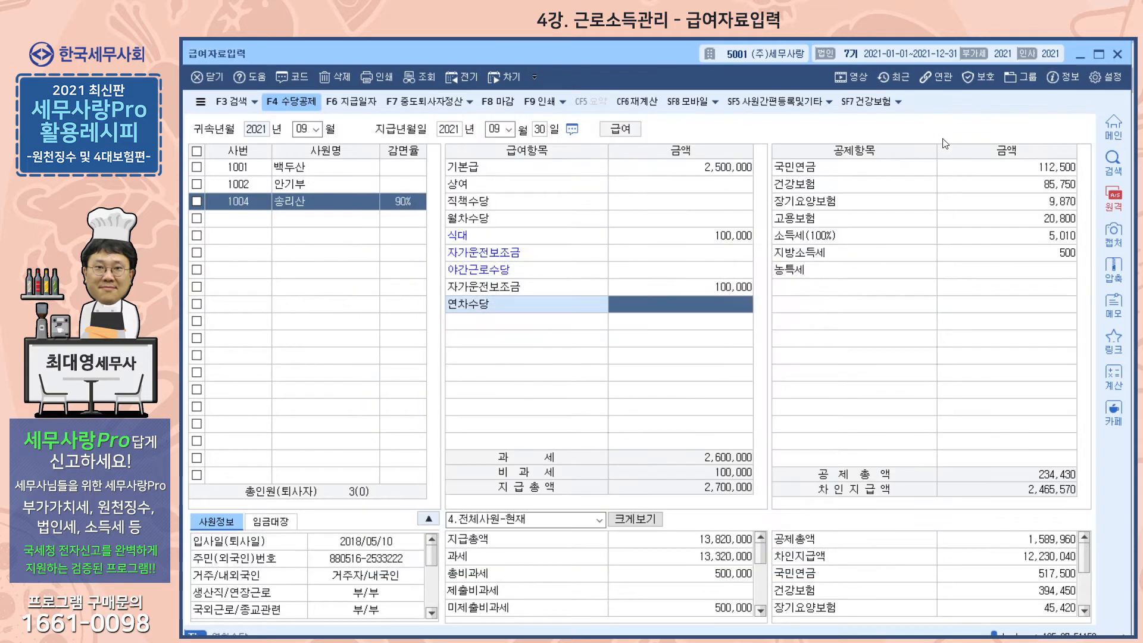
left_click(801, 190)
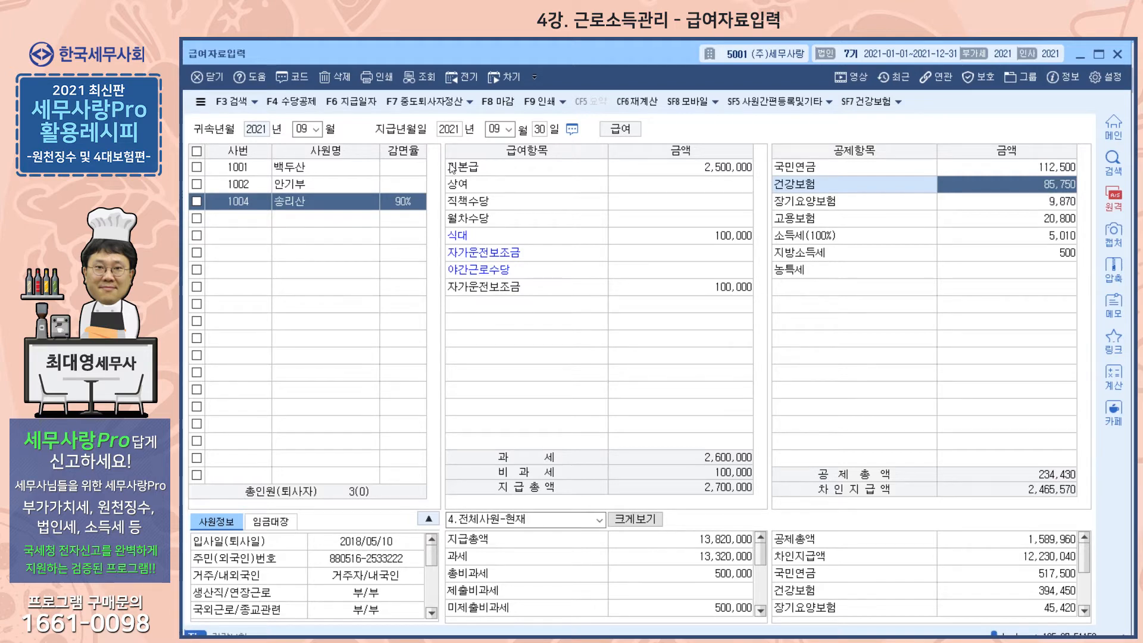
- Add a 건강보험정산 deduction in 수당공제등록 with 건강보험료정산 as its 공제소득유형, and confirm the registration
left_click(294, 103)
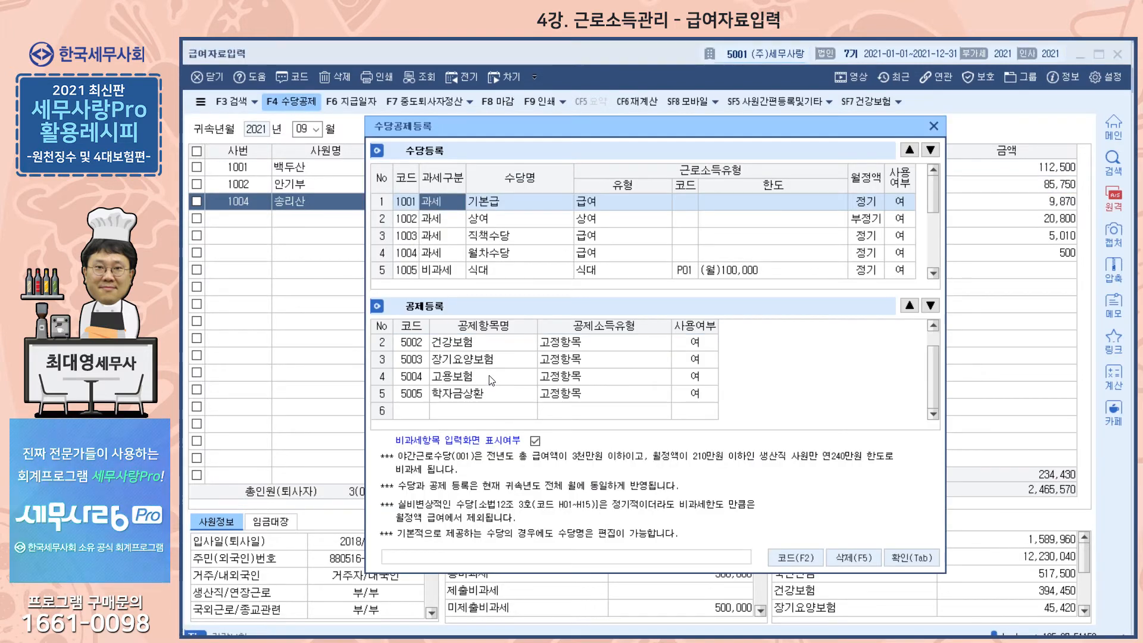
left_click(405, 411)
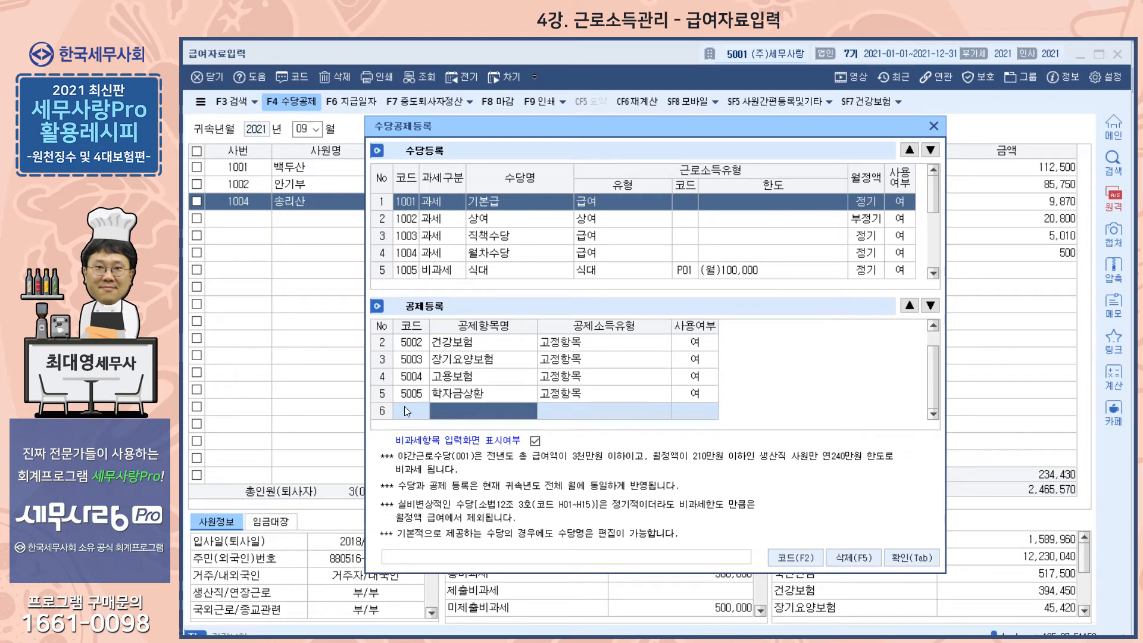
type("건강보험정산")
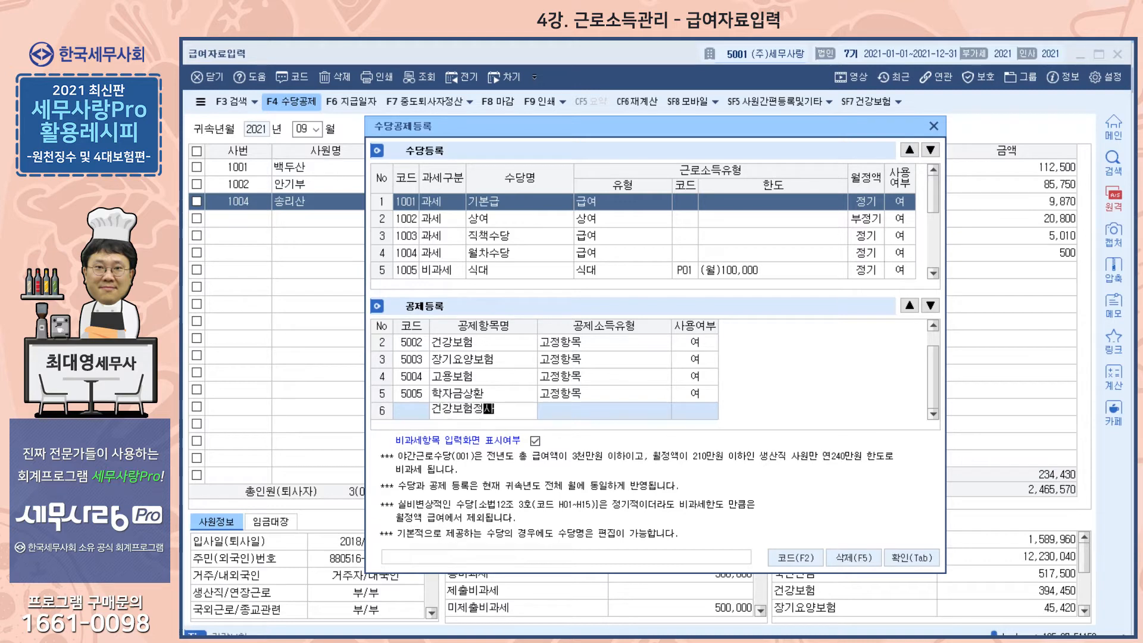
key("Return")
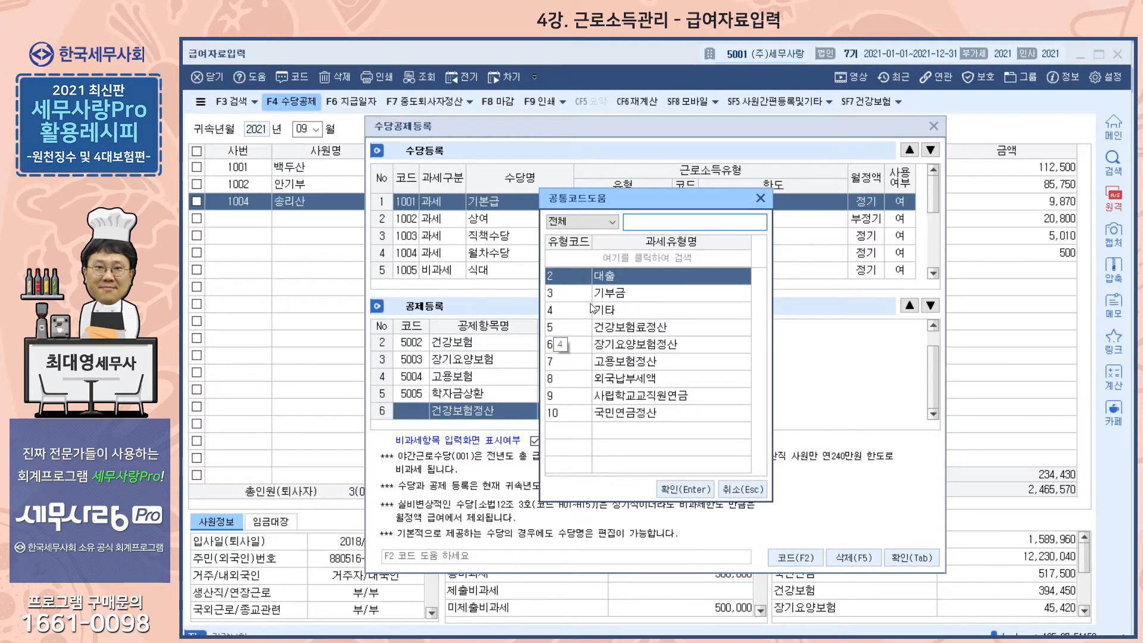
double_click(615, 332)
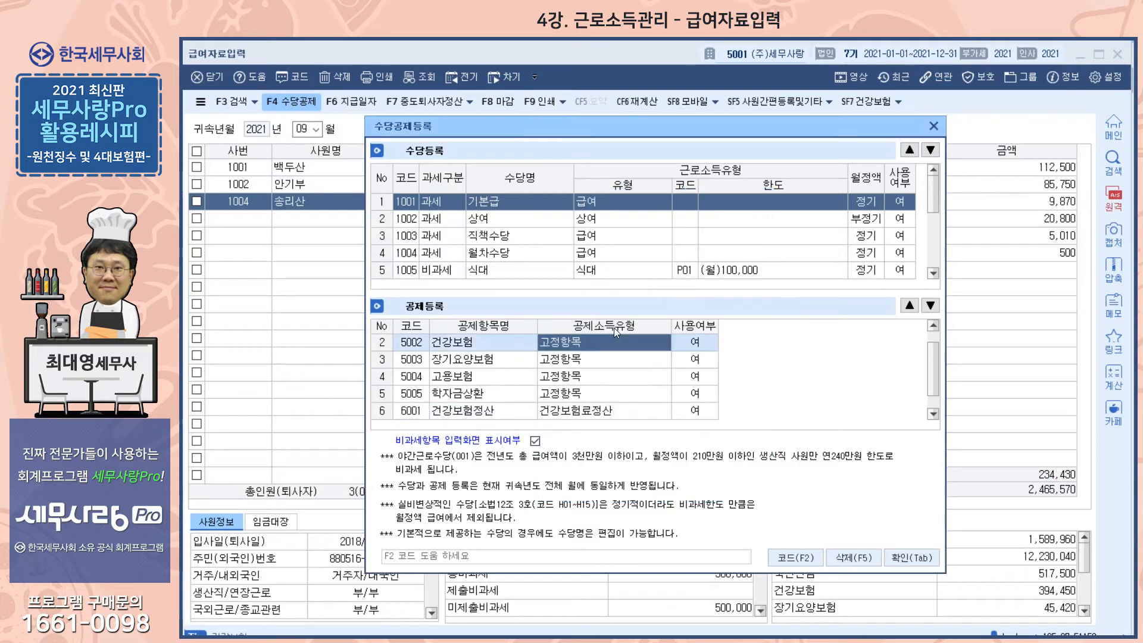
left_click(900, 555)
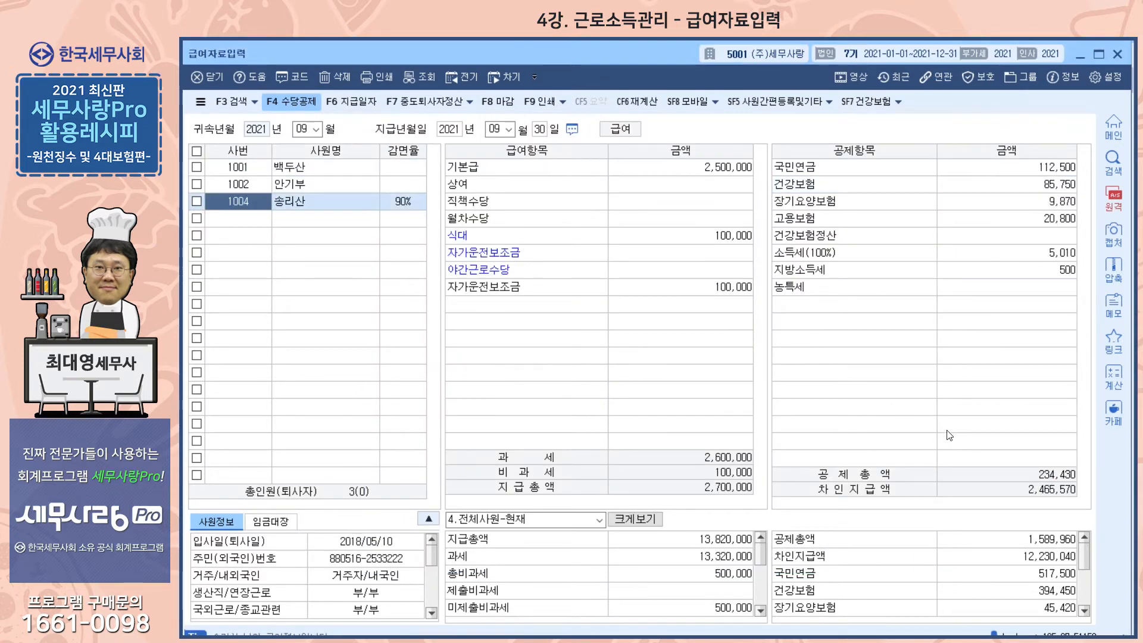
- Compare the 건강보험정산 and 건강보험 entries among the employee's deductions
left_click(982, 237)
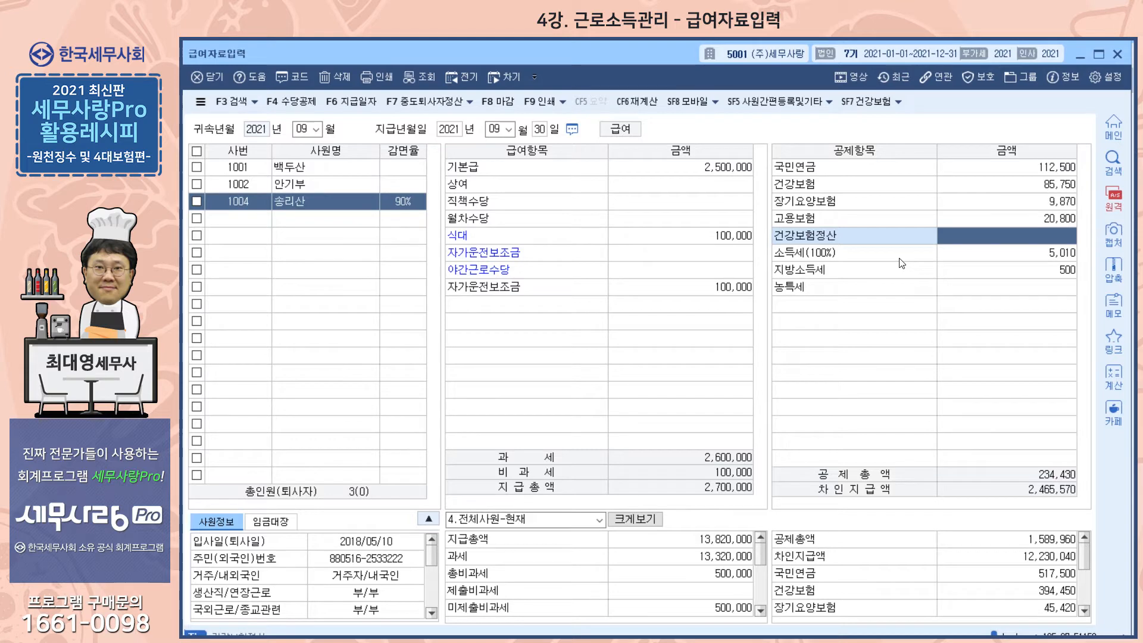
left_click(1014, 183)
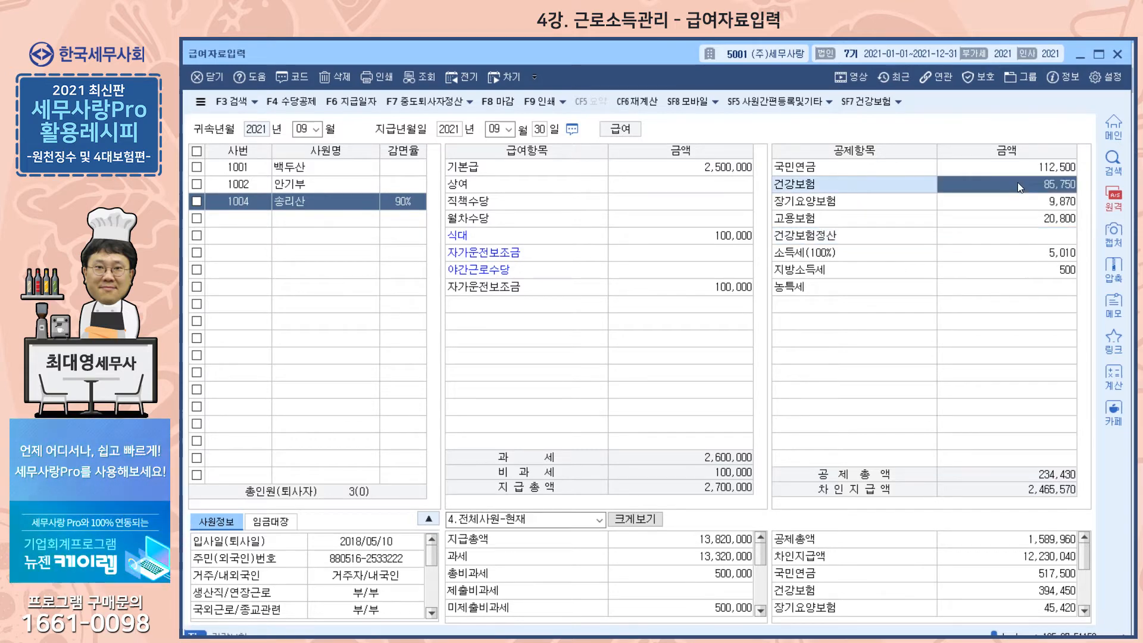
left_click(1016, 237)
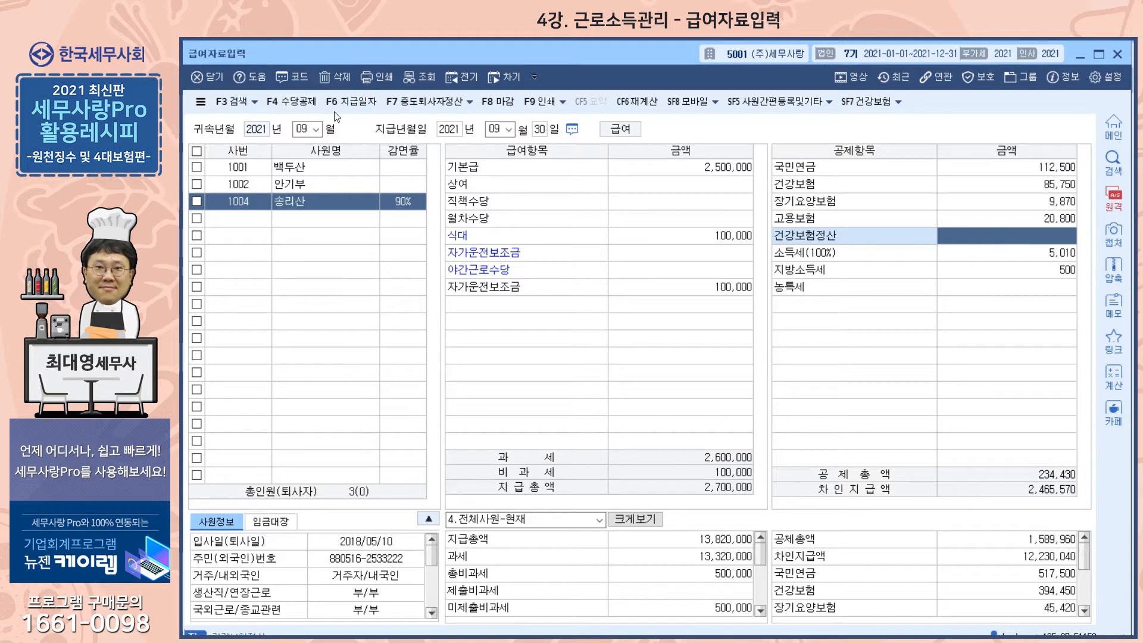
- Inspect the available 공제소득유형 codes for 건강보험정산 in 수당공제등록, close it, and revisit the employee's 건강보험 and 건강보험정산 entries
left_click(291, 101)
scroll(560, 356, "down", 1)
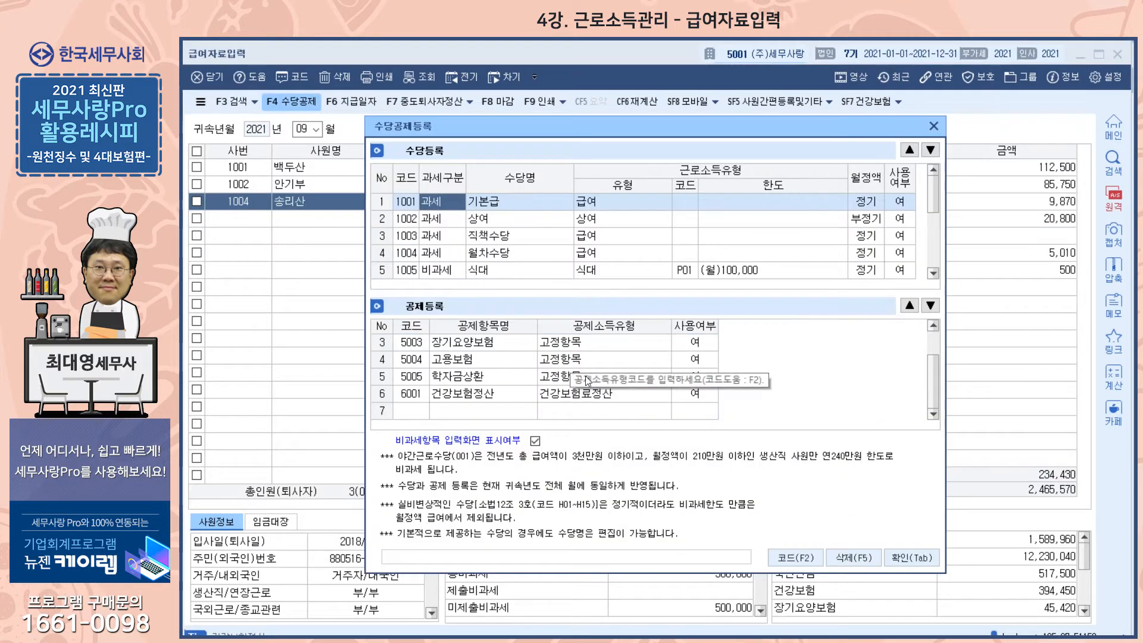
left_click(569, 393)
key("F2")
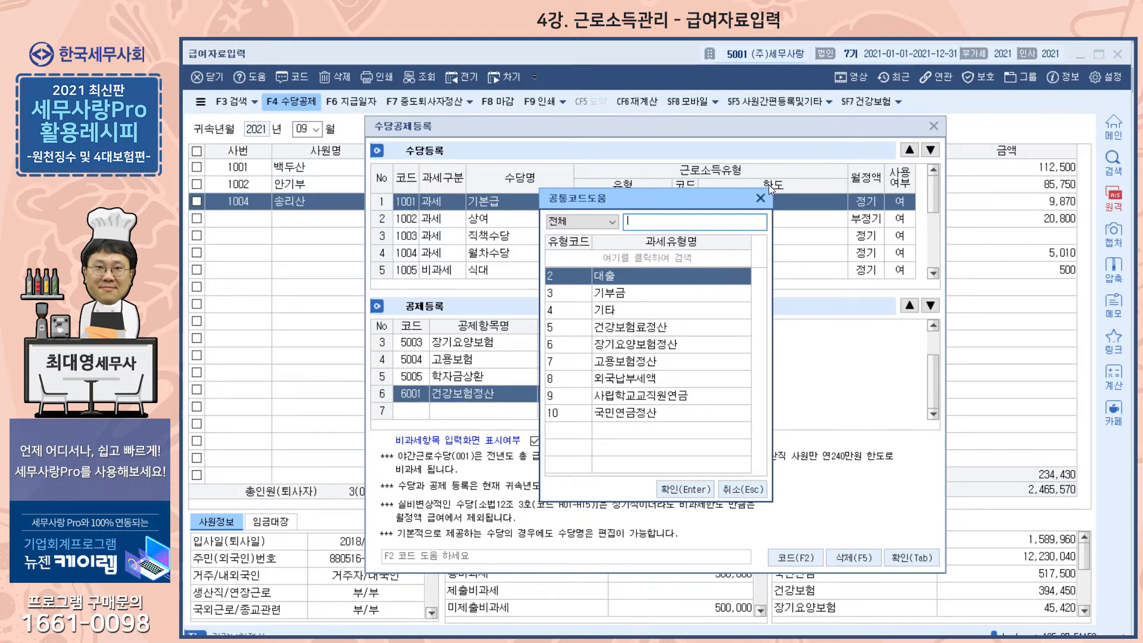
left_click(760, 198)
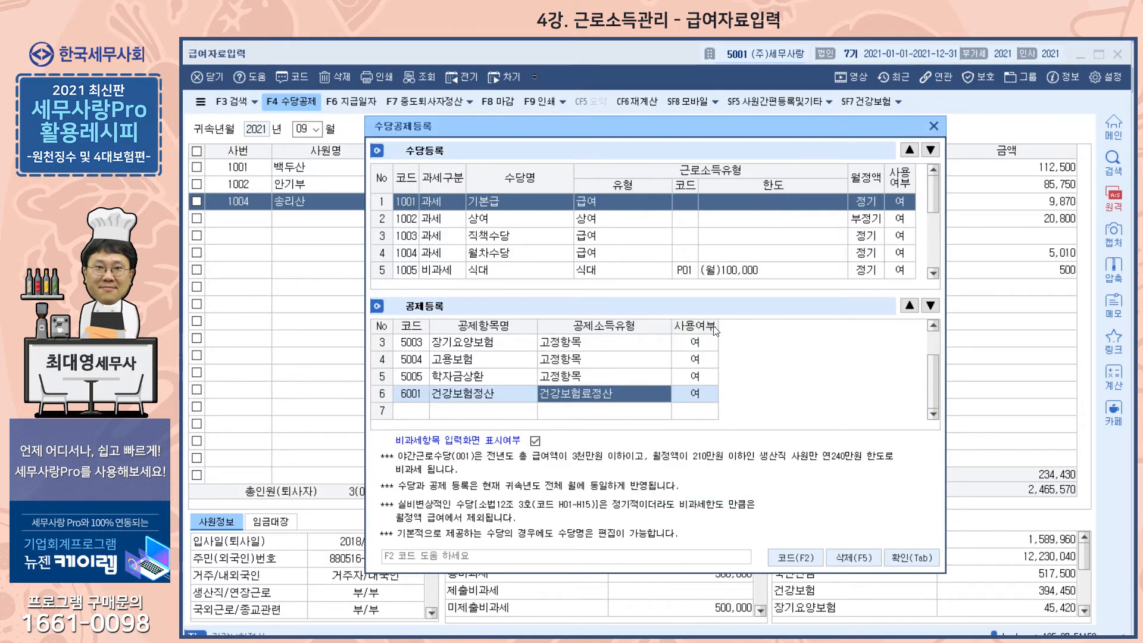
left_click(934, 126)
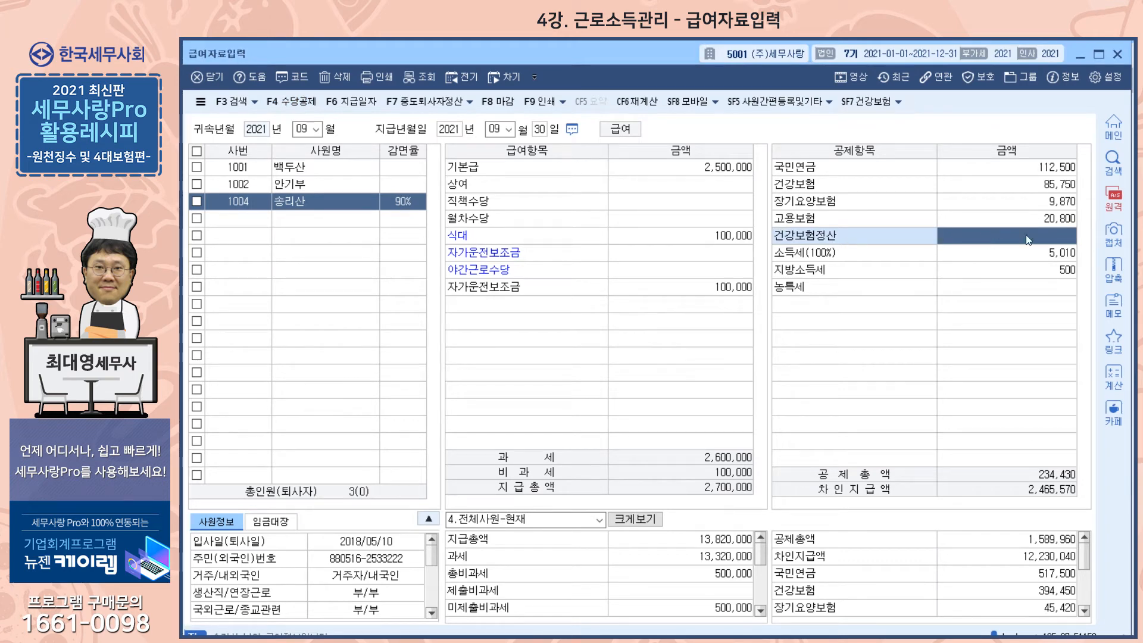
left_click(1017, 184)
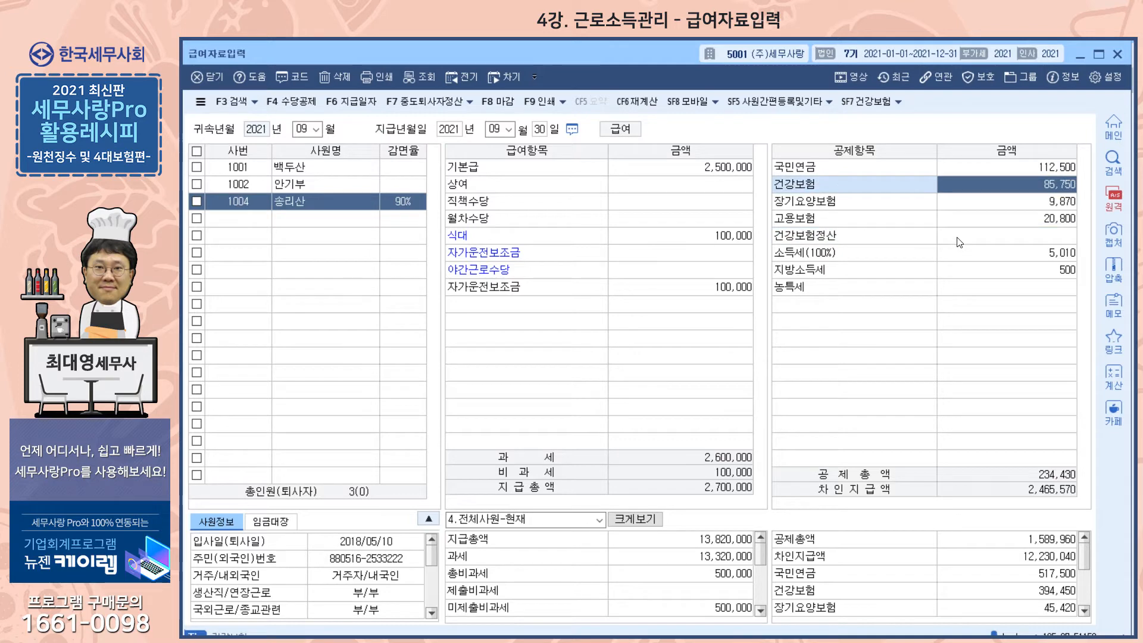
left_click(960, 242)
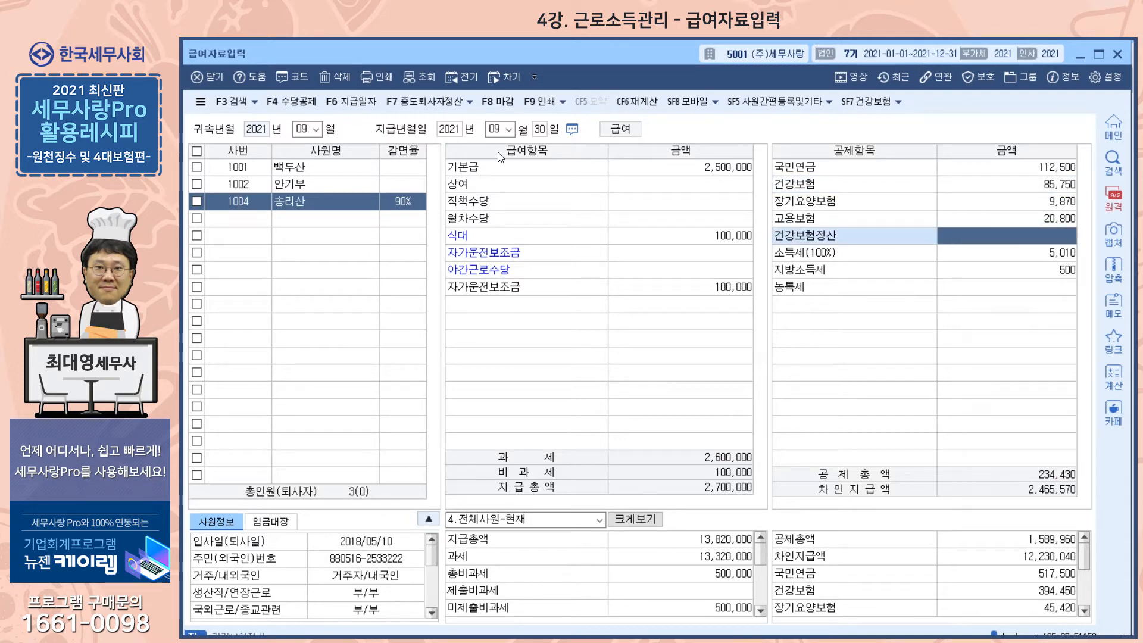
- Select 건강보험료정산 as the 건강보험정산 deduction's type, set its 사용여부 to 부, and close 수당공제등록
left_click(301, 102)
scroll(559, 393, "down", 1)
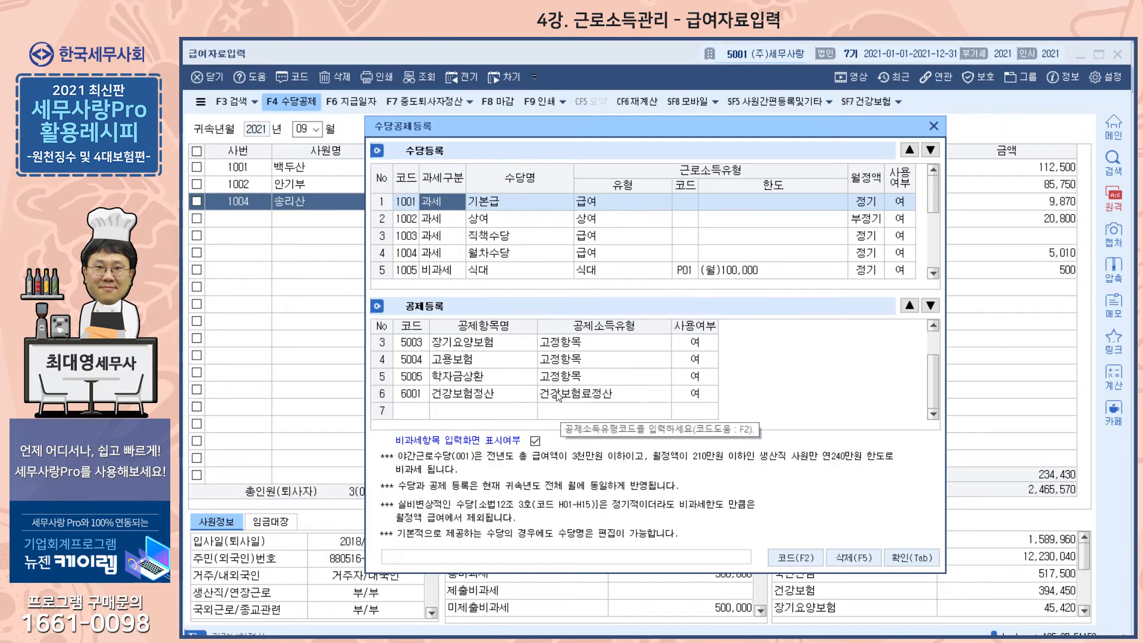
left_click(556, 393)
double_click(557, 391)
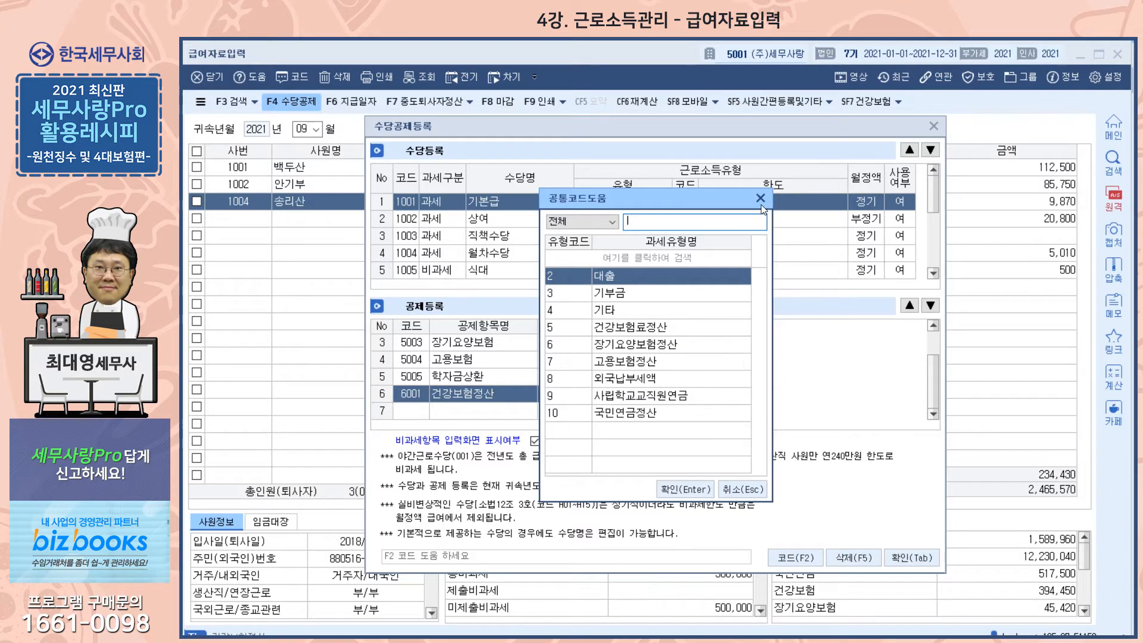
left_click(636, 332)
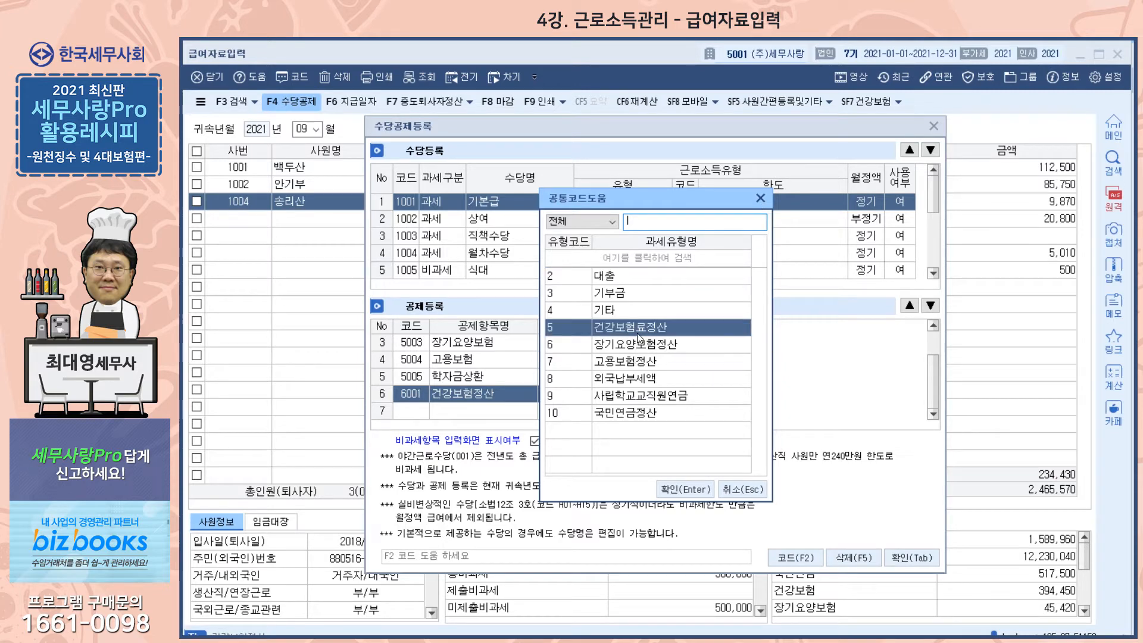
left_click(682, 489)
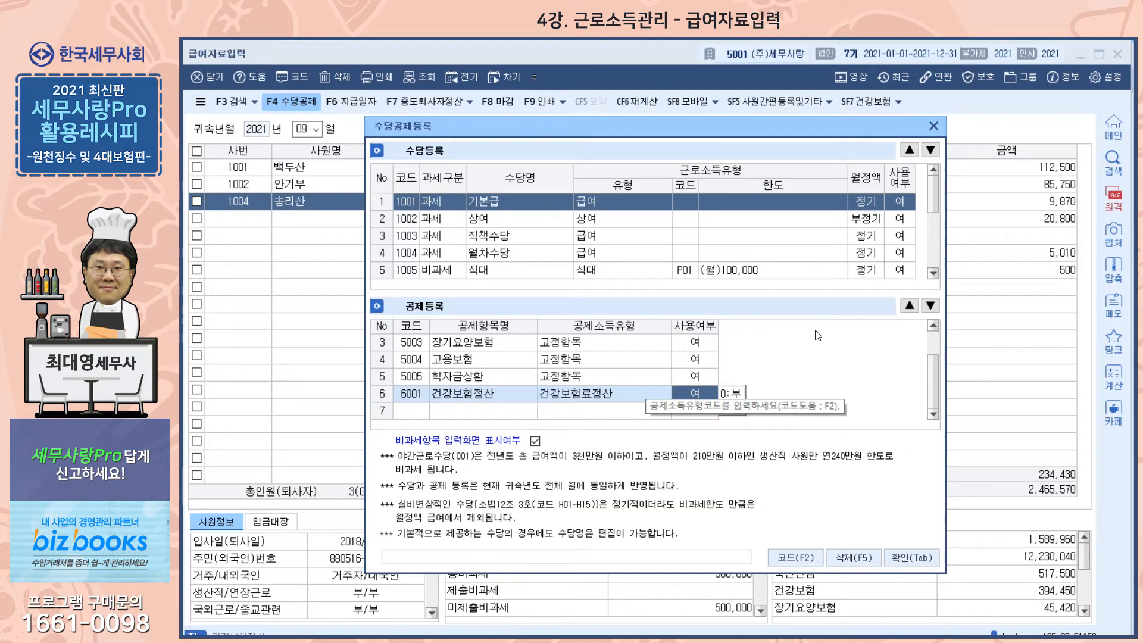
left_click(727, 395)
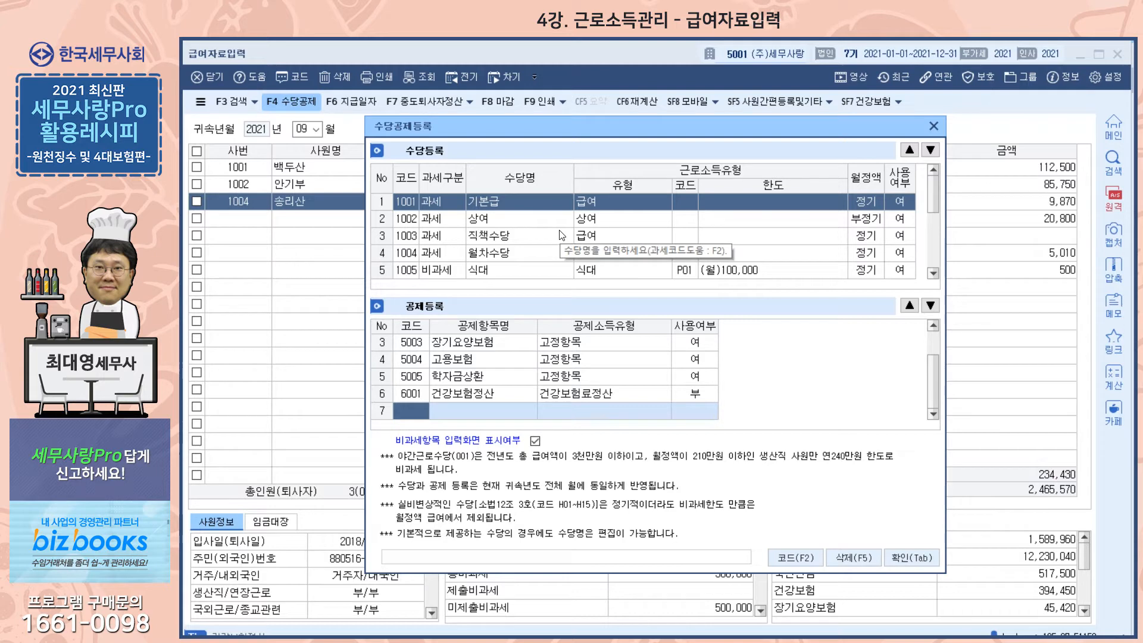
scroll(564, 234, "down", 2)
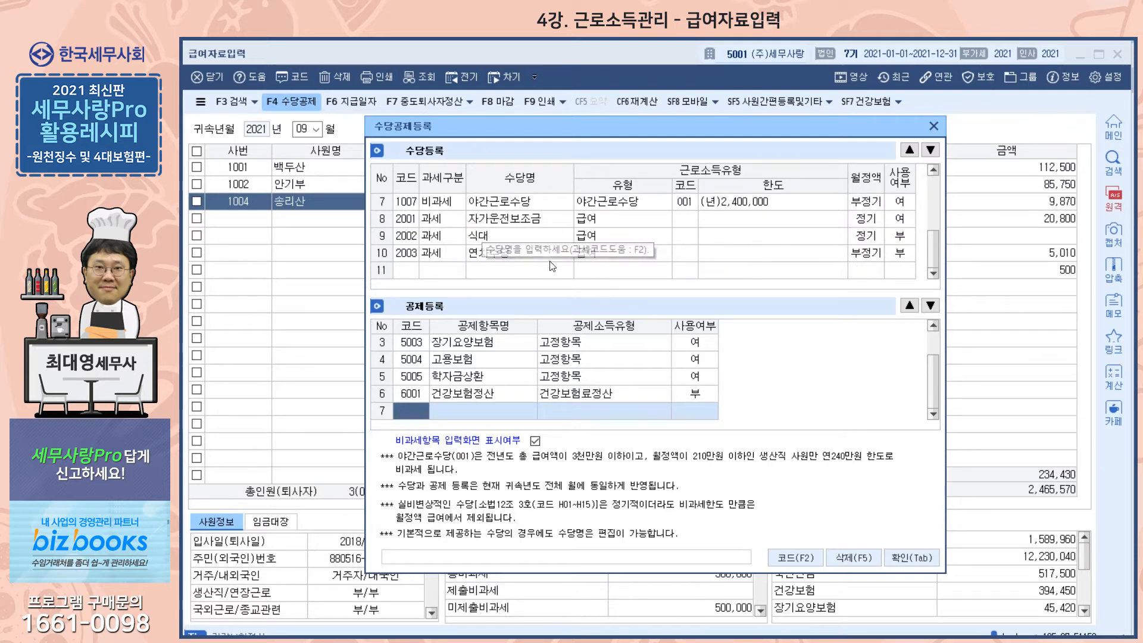
left_click(474, 269)
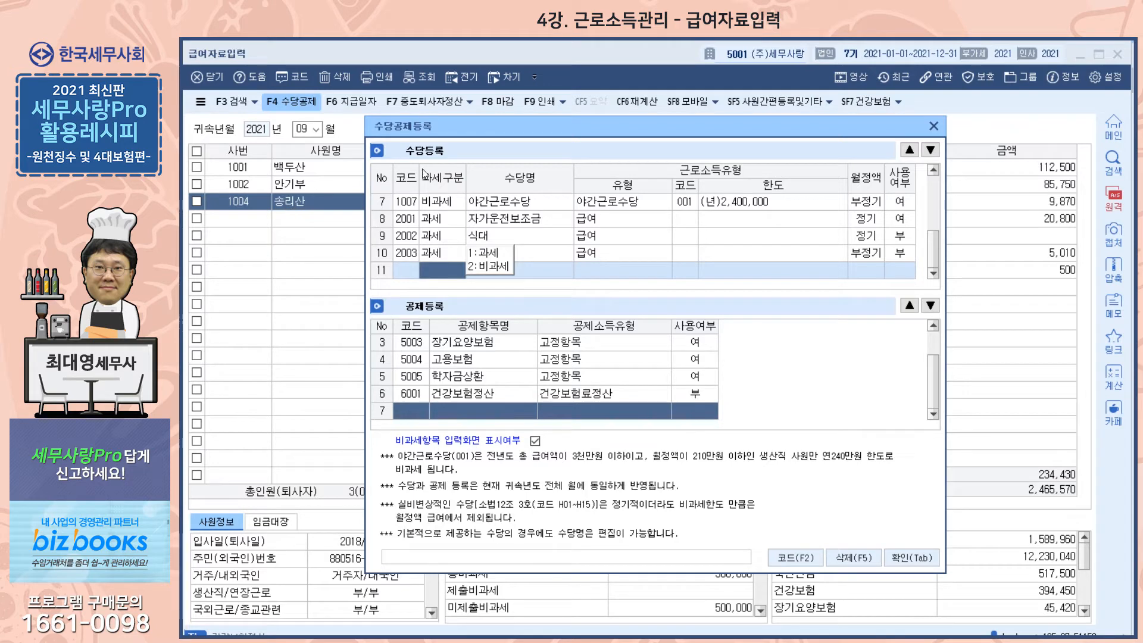
left_click(935, 127)
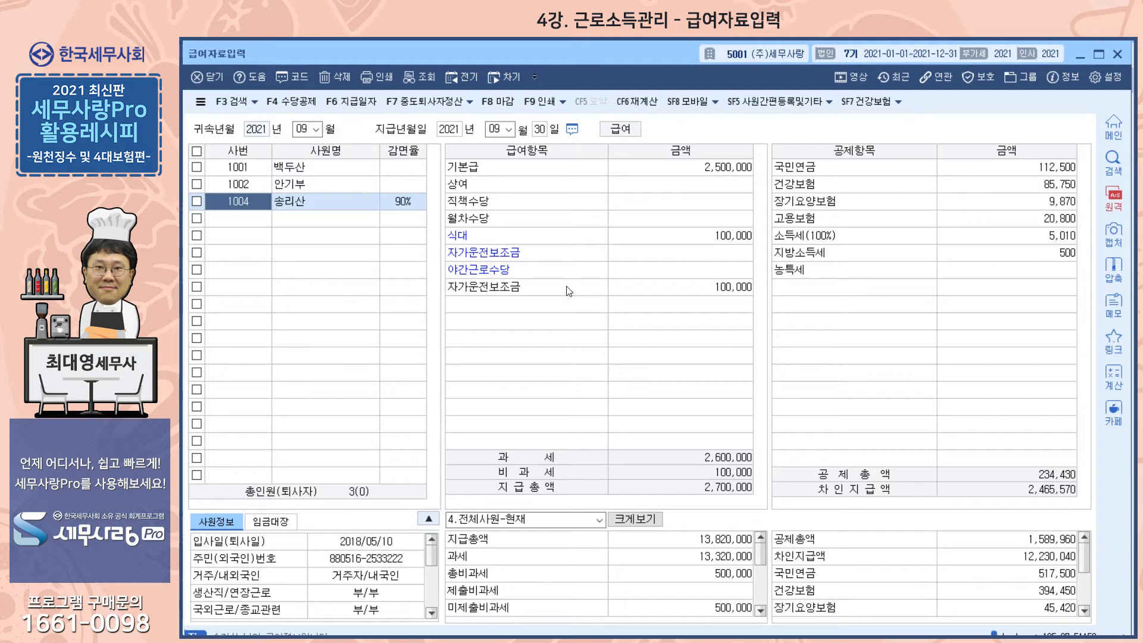
- Compare the non-taxable and taxable 자가운전보조금 pay items, and check the 식대 amount against the 과세 and 비과세 totals
left_click(481, 255)
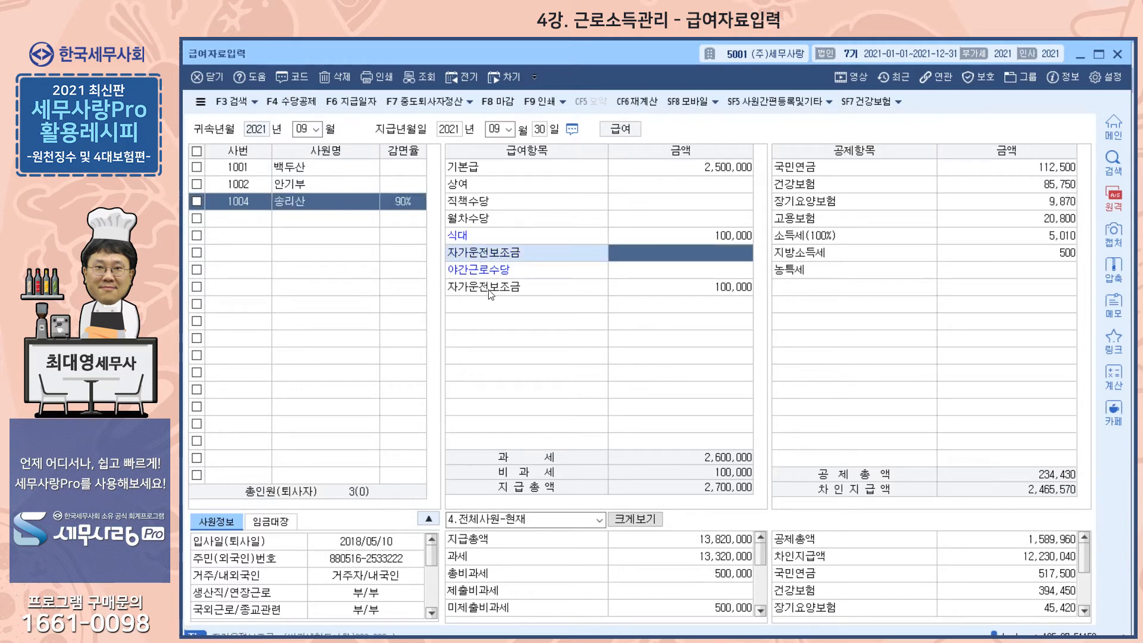
left_click(491, 292)
left_click(488, 255)
left_click(486, 290)
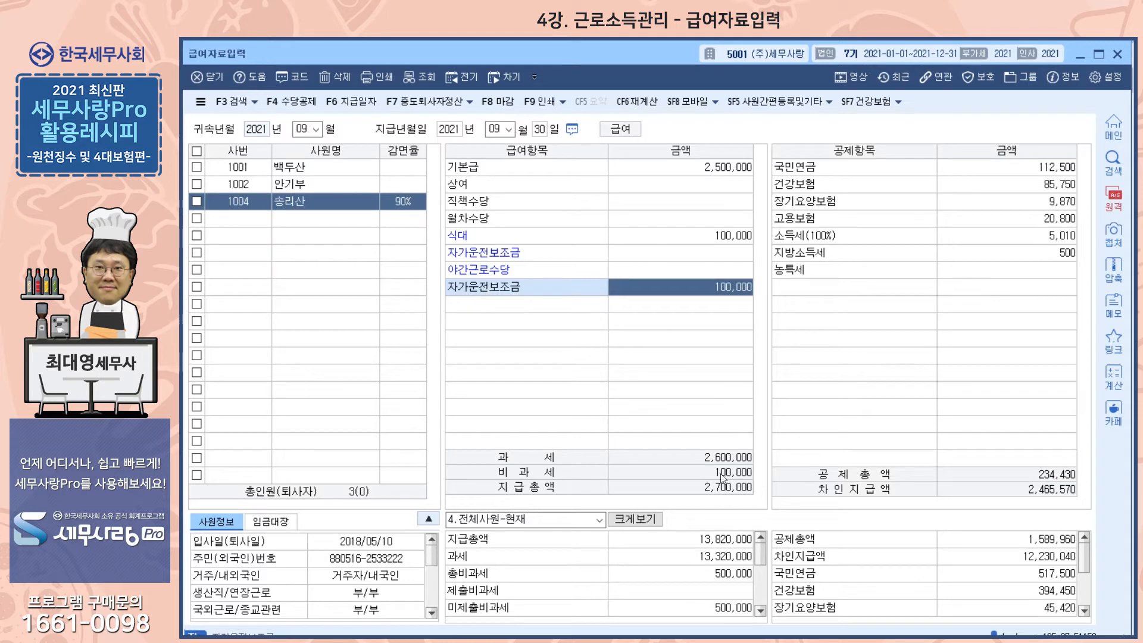
left_click(673, 231)
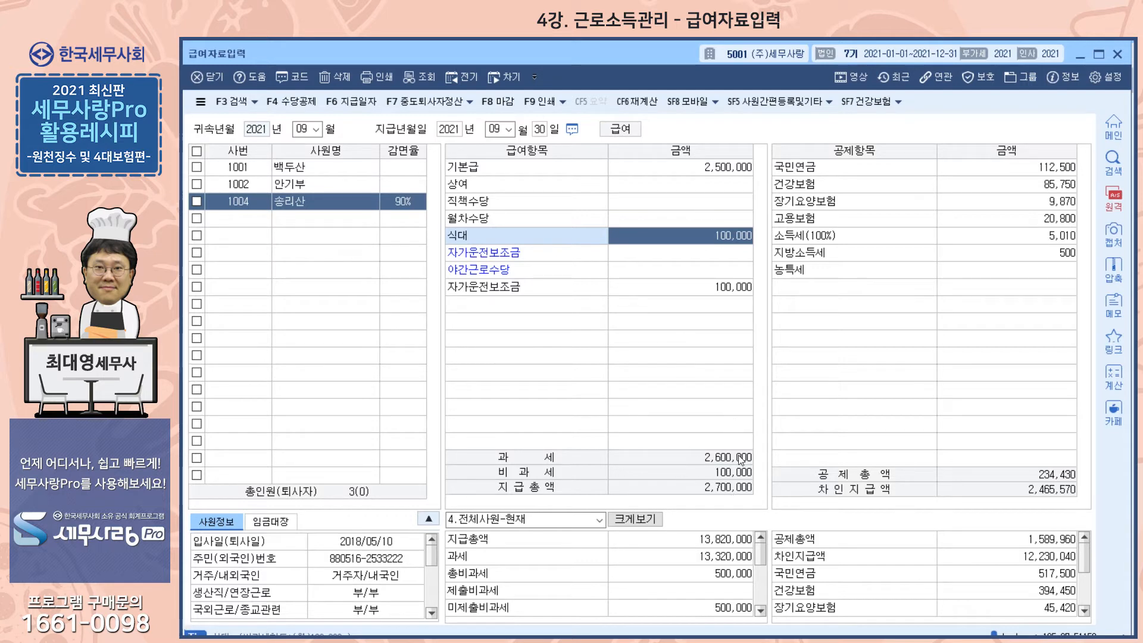
- Turn off 비과세항목 입력화면 표시여부 in 수당공제등록 and confirm the registration
left_click(292, 101)
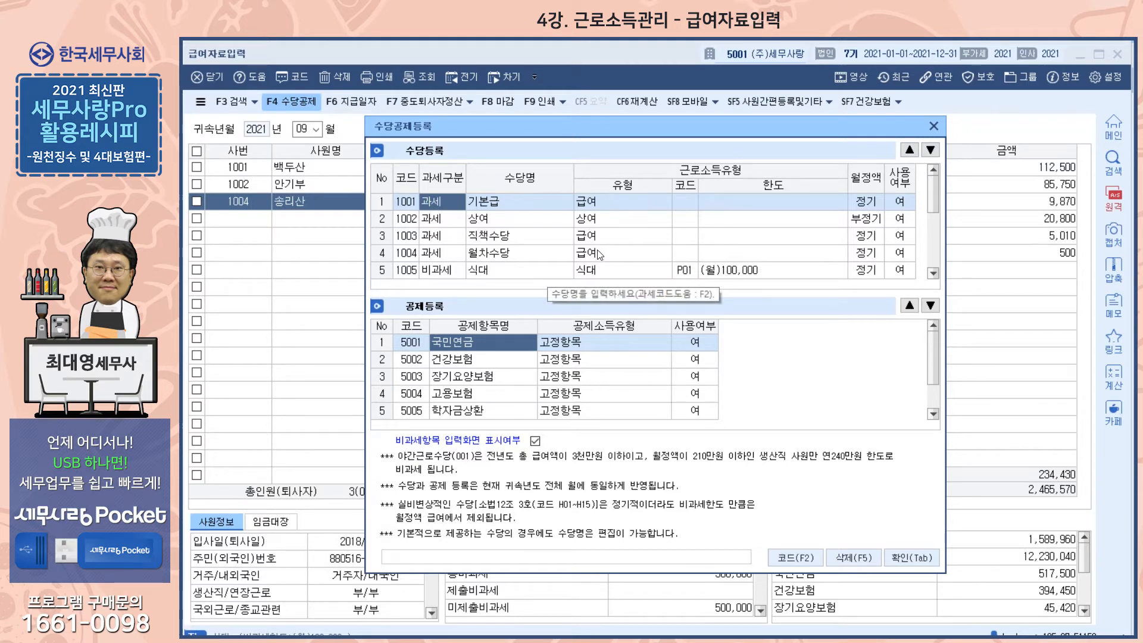
scroll(600, 255, "down", 1)
scroll(599, 254, "down", 1)
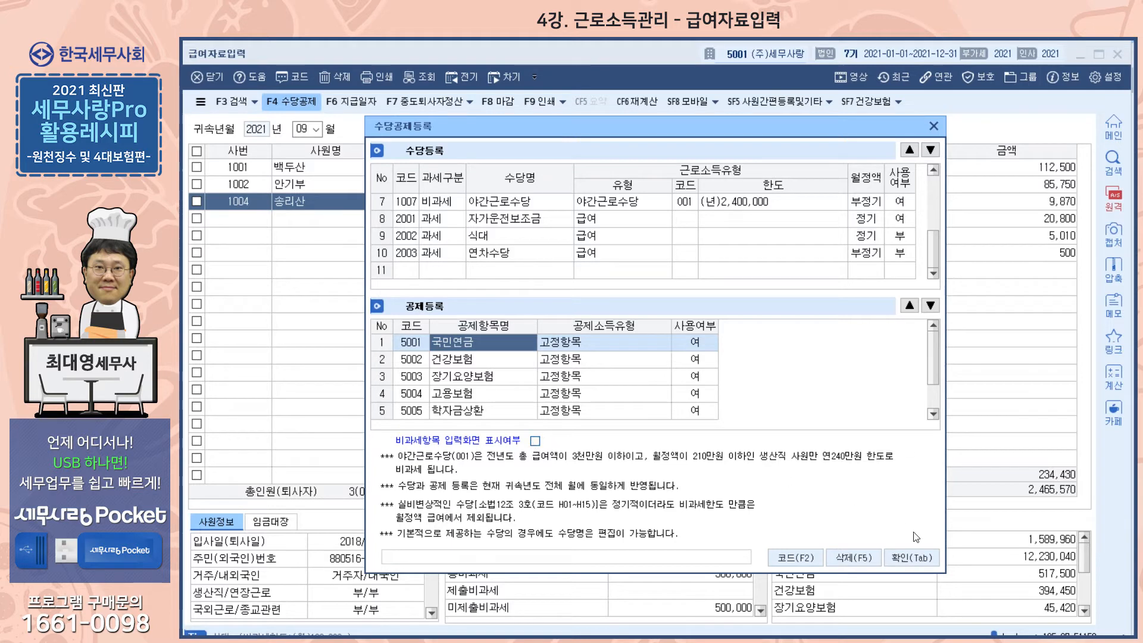
left_click(909, 559)
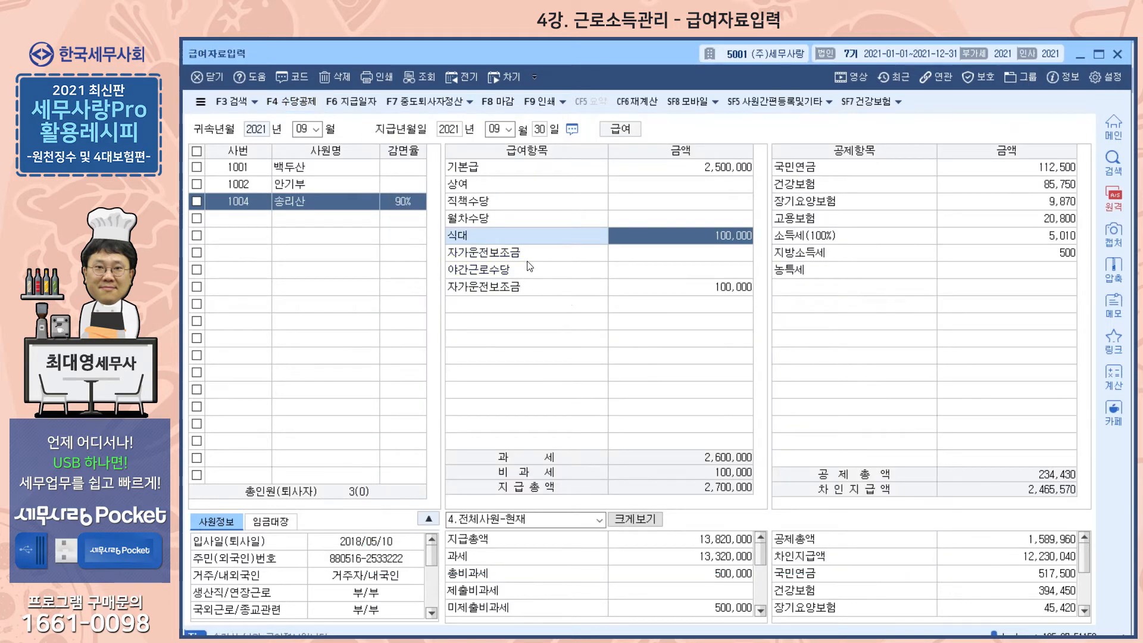
- Compare the two 자가운전보조금 pay items with the non-taxable item display turned off
left_click(478, 254)
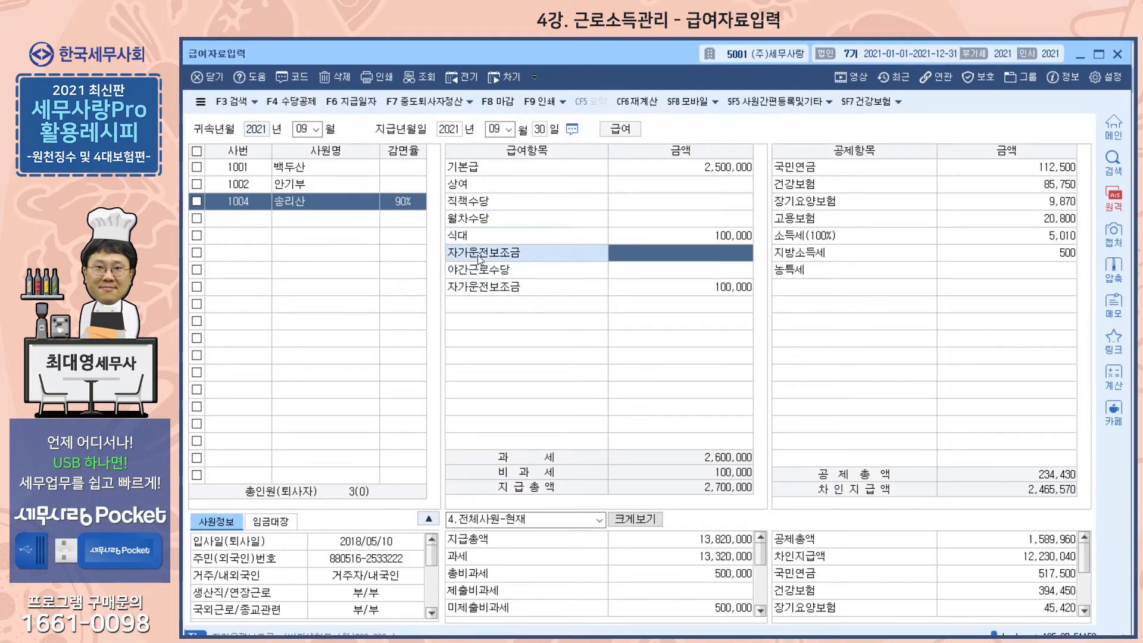
left_click(479, 286)
left_click(487, 255)
left_click(484, 289)
left_click(496, 253)
left_click(495, 291)
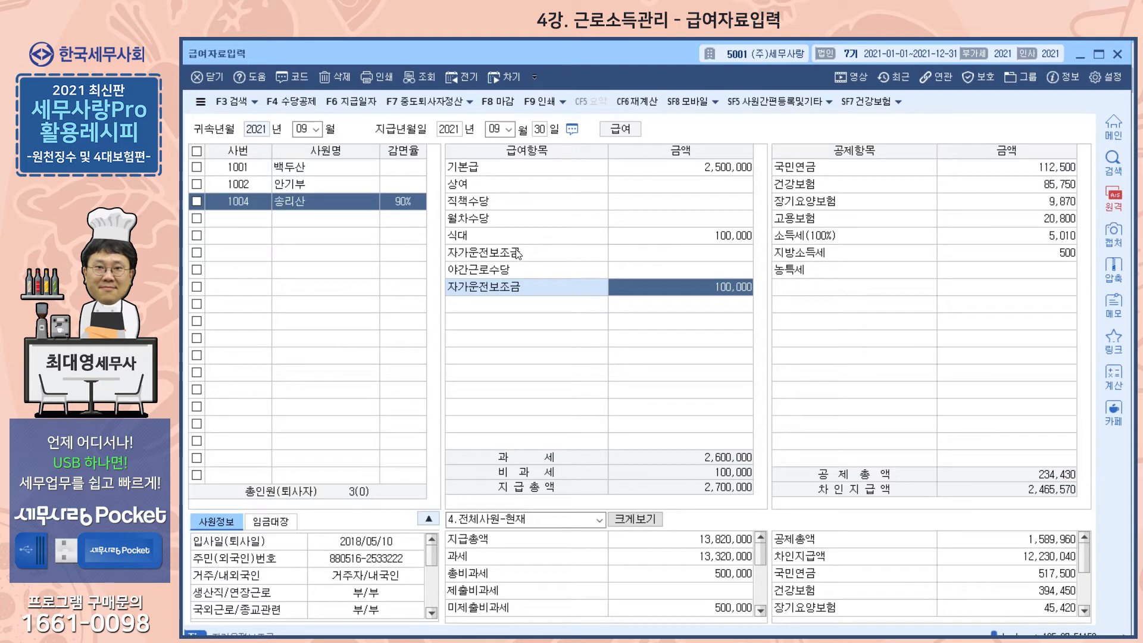
left_click(485, 257)
left_click(480, 288)
left_click(484, 257)
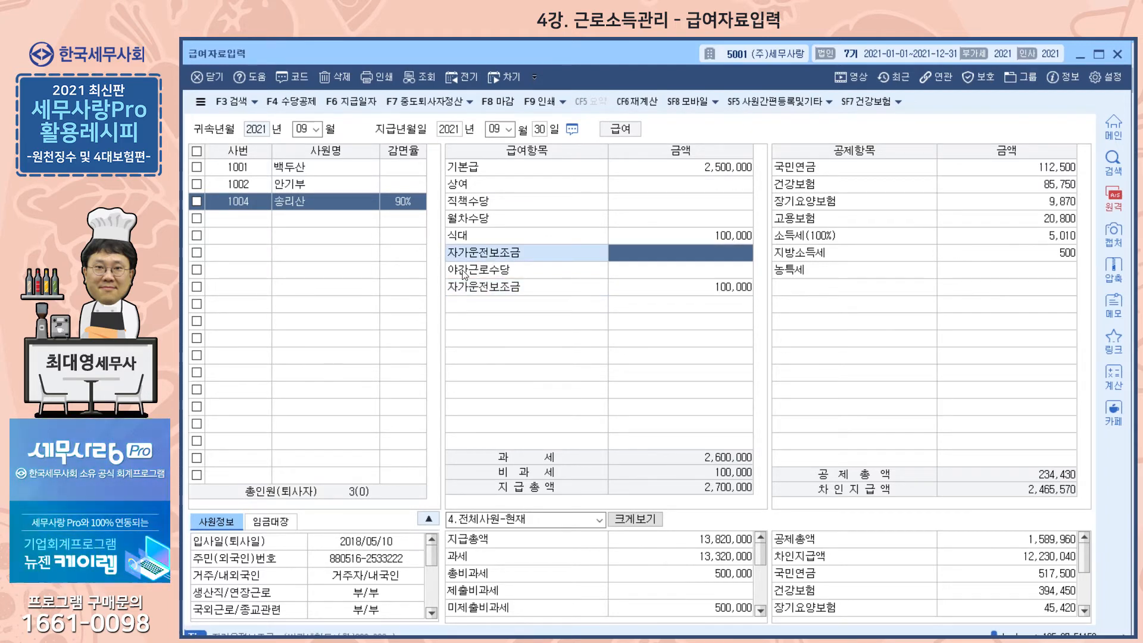
- Turn 비과세항목 입력화면 표시여부 back on in 수당공제등록, confirm, and check the item names in the pay list
left_click(303, 103)
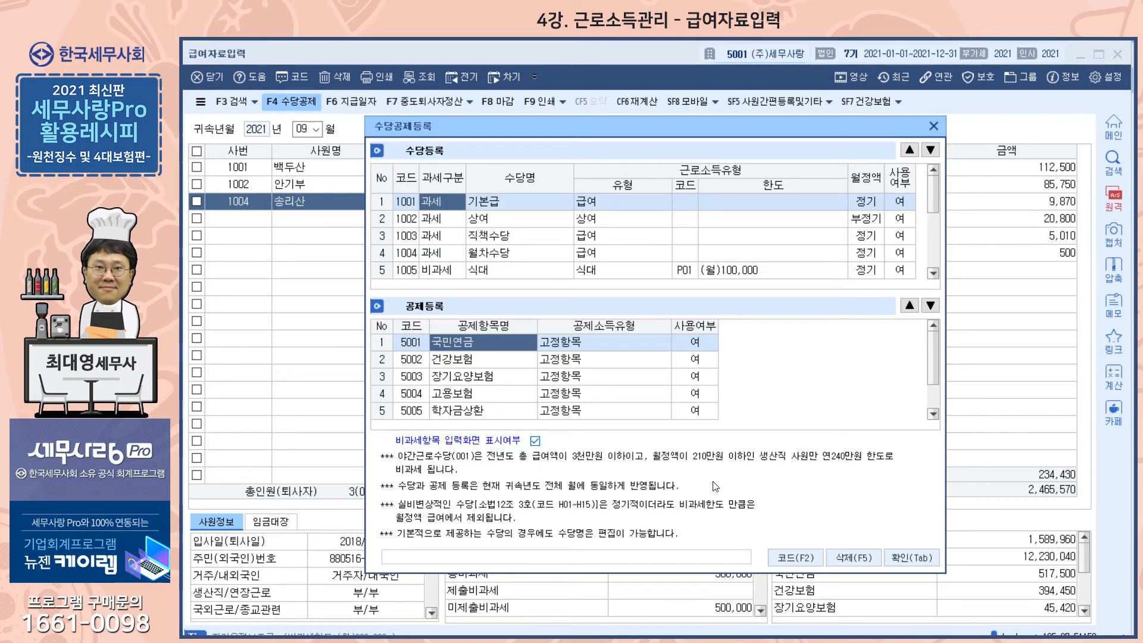
left_click(535, 440)
left_click(932, 564)
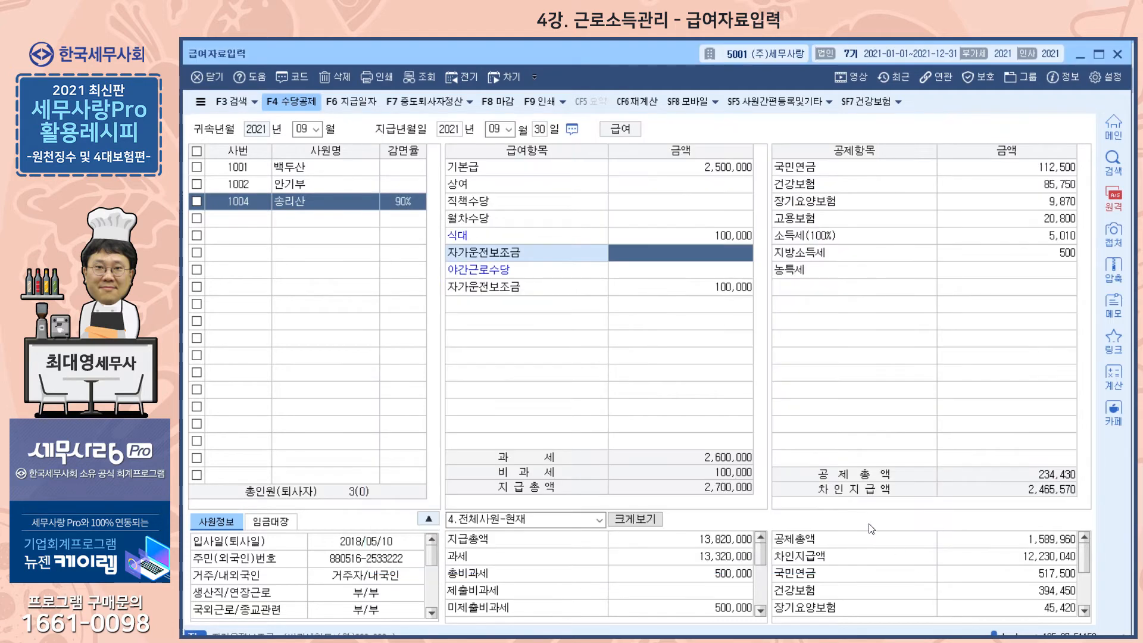
left_click(507, 217)
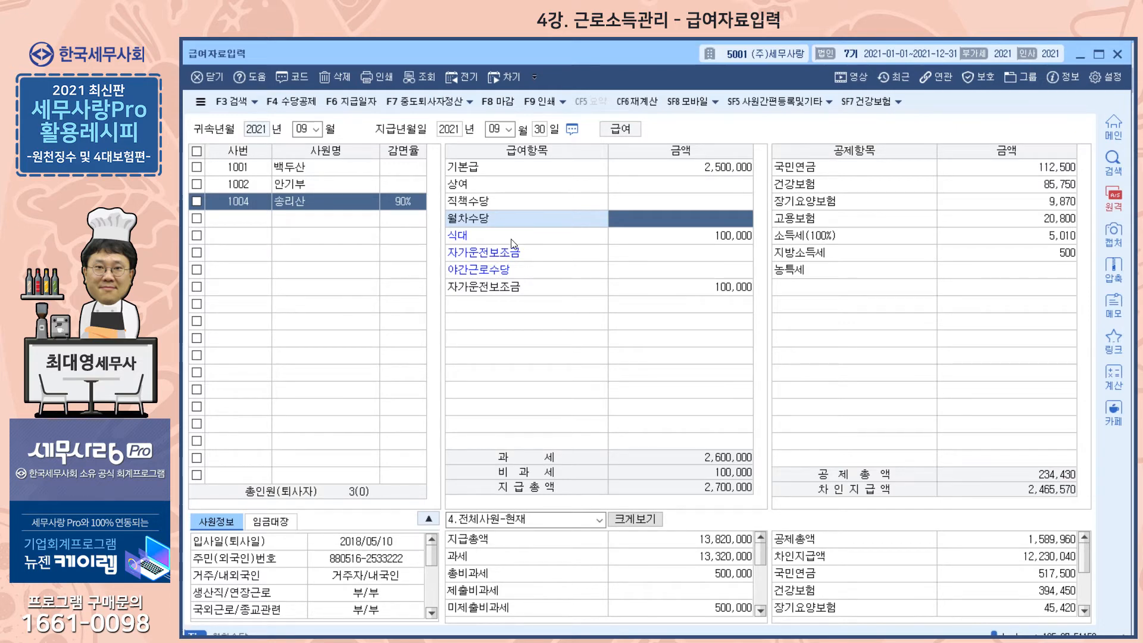
- Review the 월정액 setting of the registered allowances in 수당공제등록, including the 정기 and 부정기 options for the taxable 식대
left_click(295, 101)
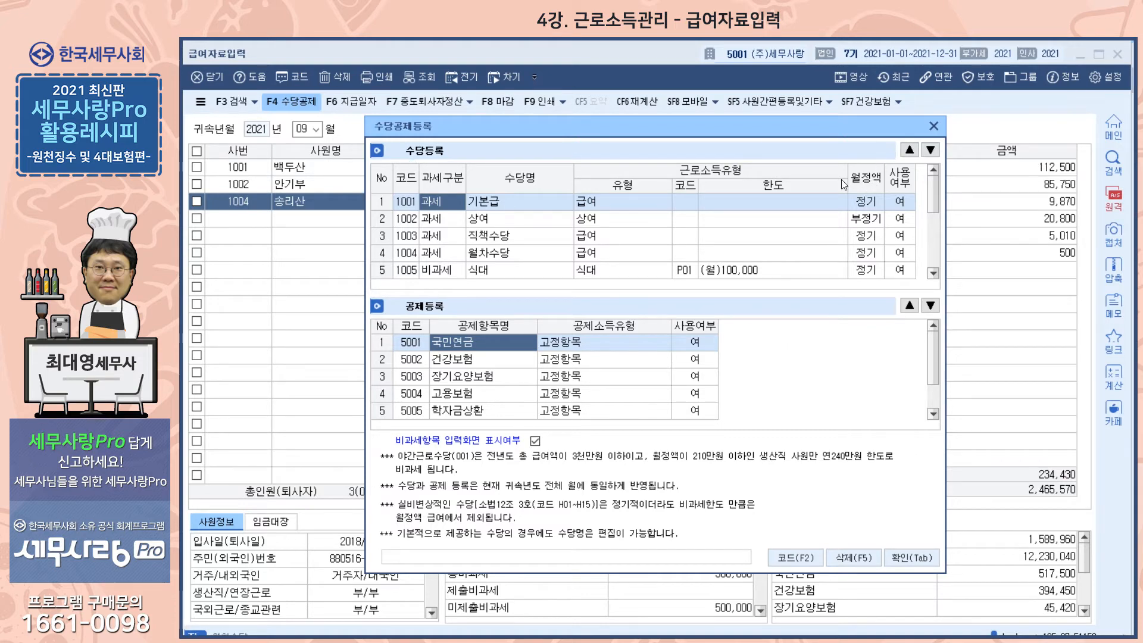
mouse_move(933, 191)
left_mouse_down()
mouse_move(947, 254)
mouse_move(937, 188)
mouse_move(927, 245)
mouse_move(933, 191)
mouse_move(937, 256)
mouse_move(938, 188)
left_mouse_up()
left_click(866, 219)
key("Down")
key("Down")
key("Down")
key("Down")
key("Down")
key("Down")
key("Down")
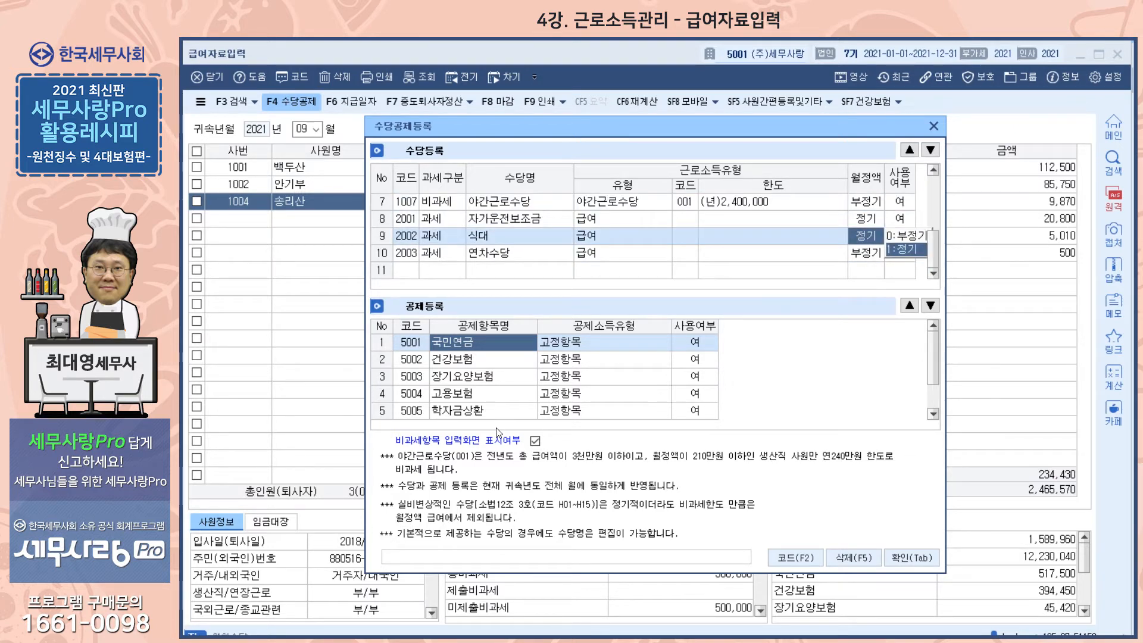
left_click_drag(934, 255, 936, 194)
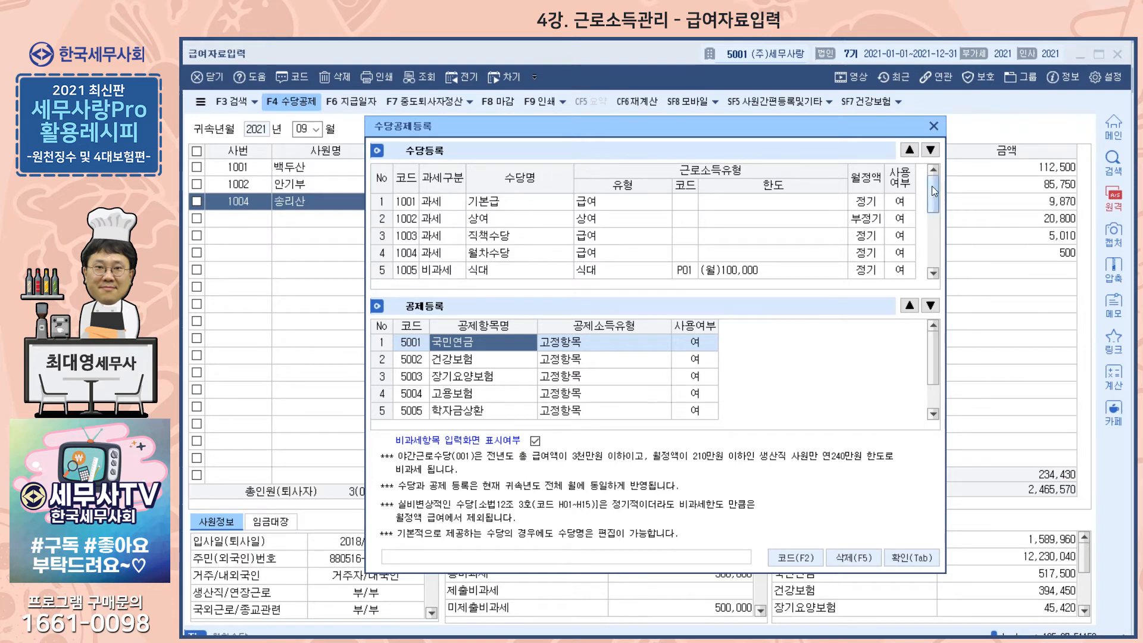
left_click_drag(933, 186, 934, 237)
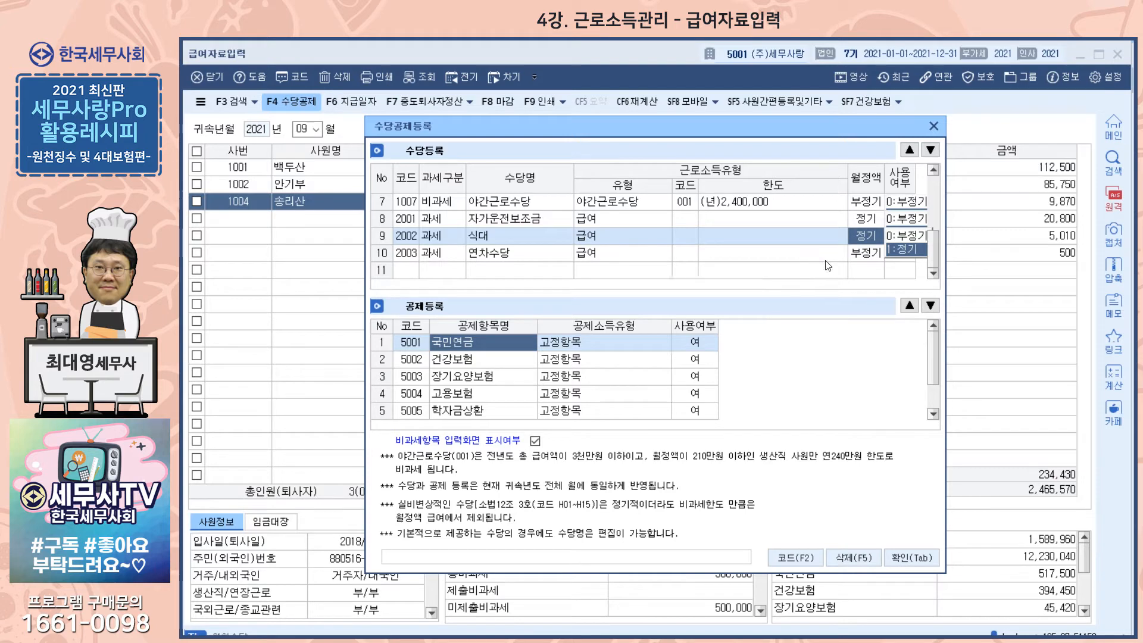
left_click_drag(935, 248, 933, 194)
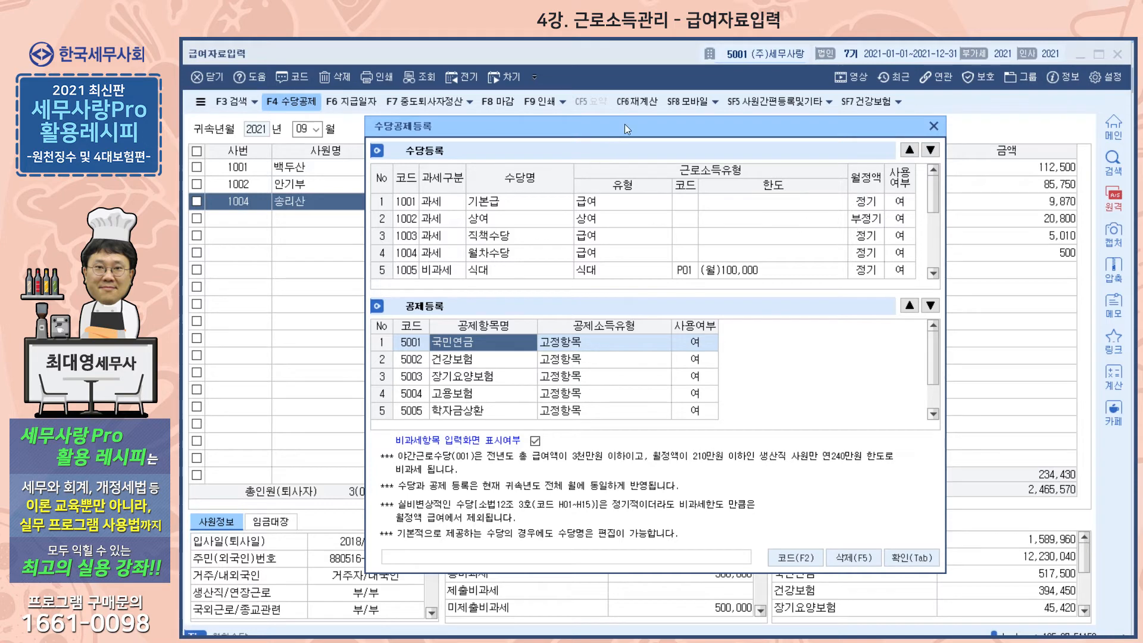
- Compare the allowance registration with the pay items behind it, checking 월차수당's 사용여부 and the non-taxable 자가운전보조금 and 식대 entries
left_click_drag(625, 126, 612, 297)
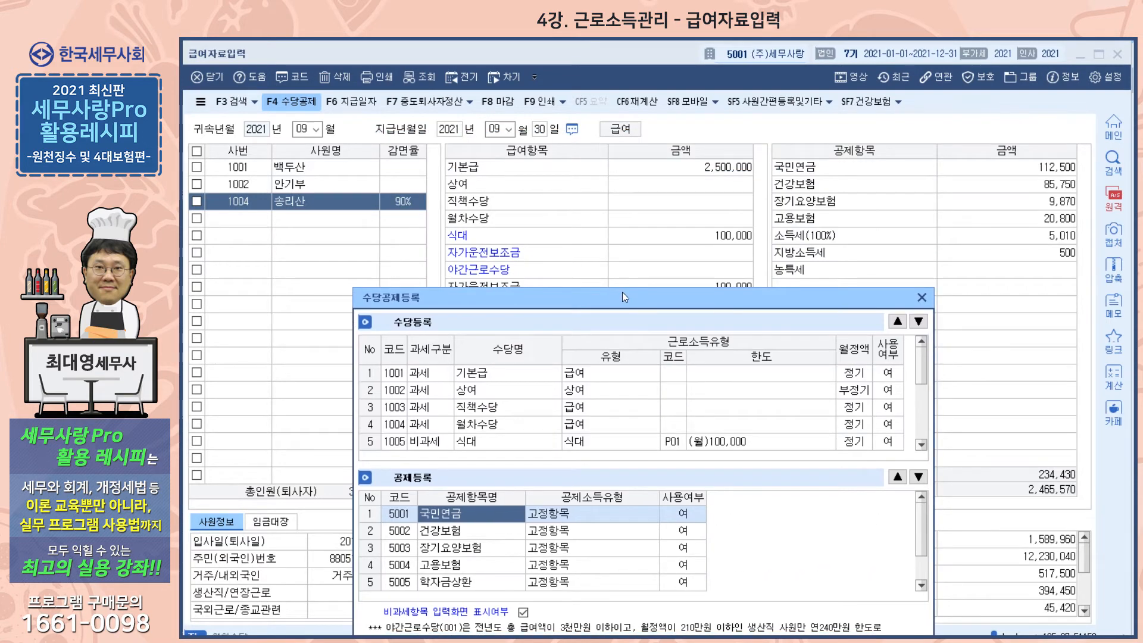
left_click_drag(623, 292, 647, 105)
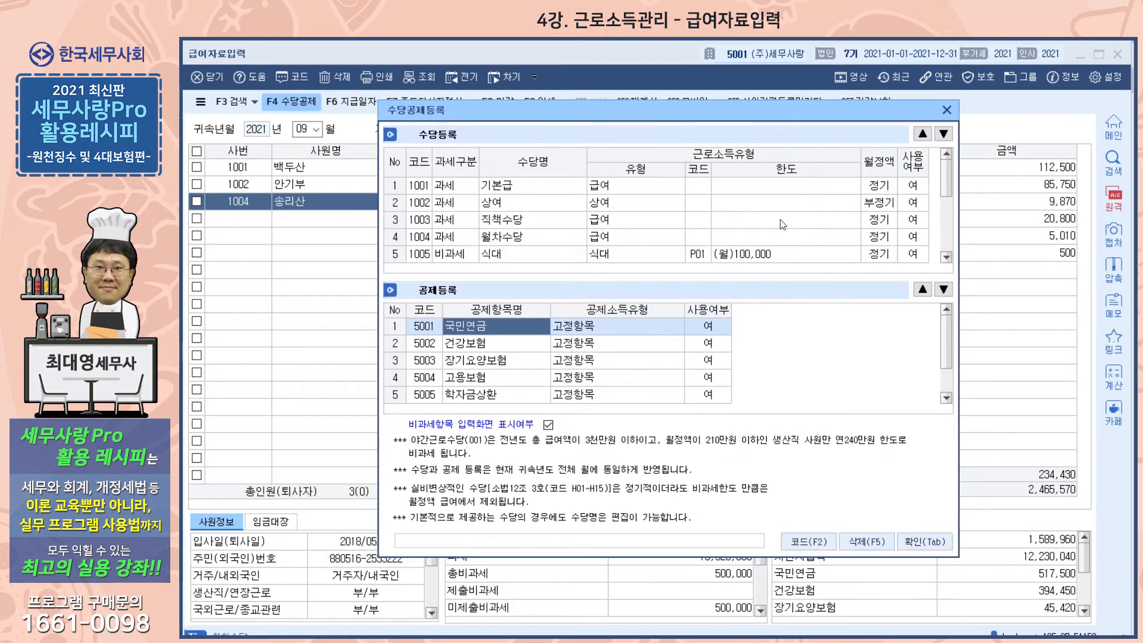
scroll(843, 224, "down", 1)
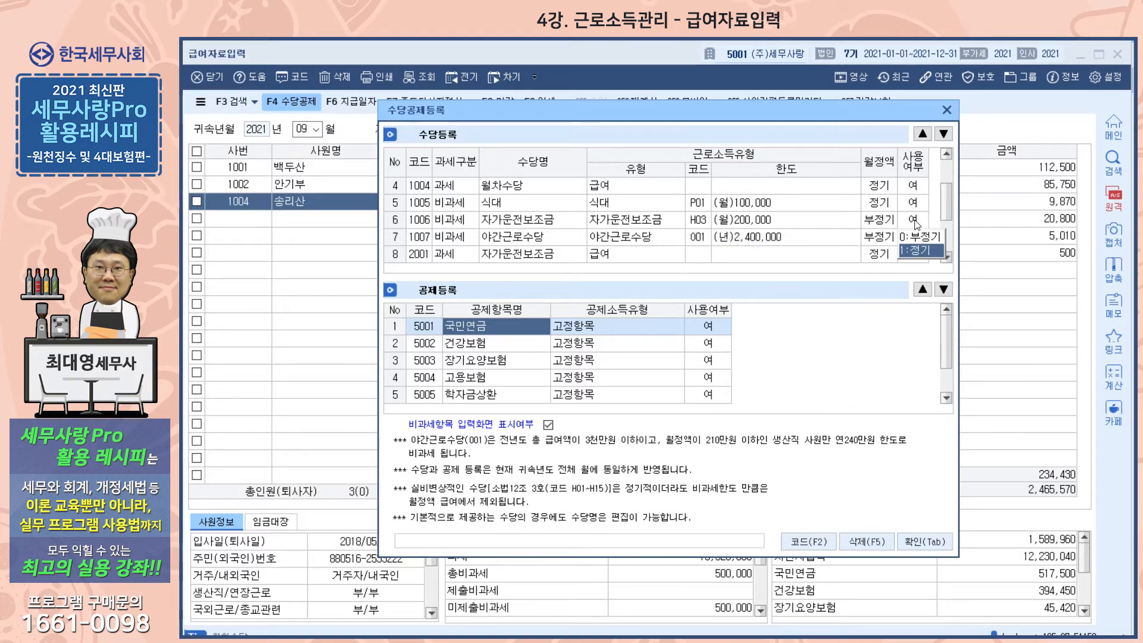
left_click(920, 191)
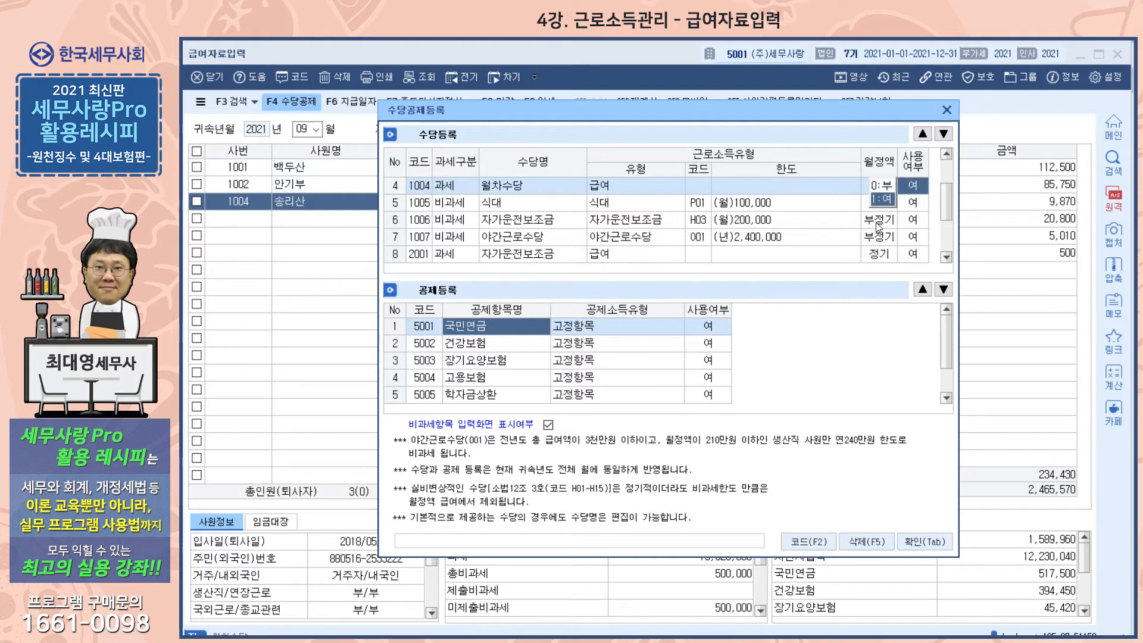
left_click(506, 221)
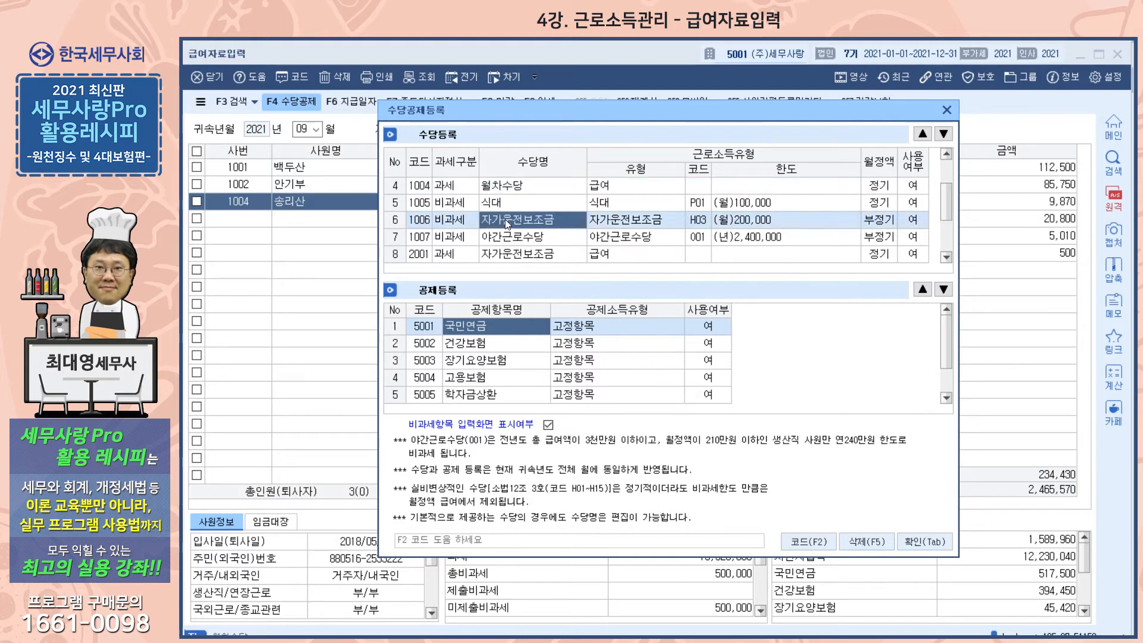
left_click(507, 203)
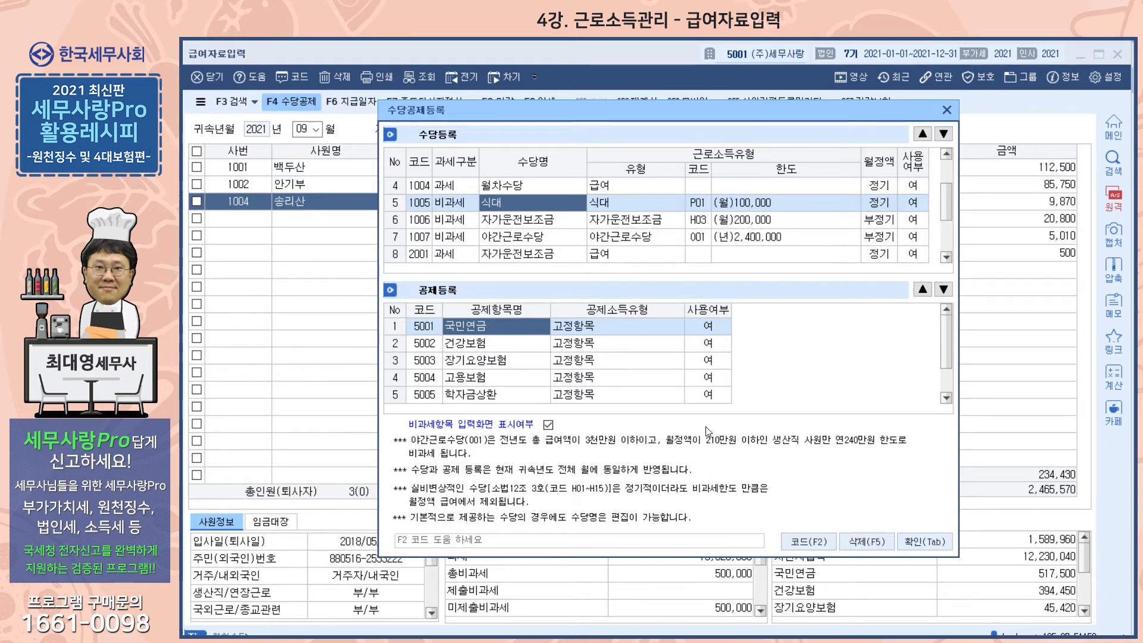
- Check the 월정액 classification of 연차수당 and 야간근로수당, and close 수당공제등록 with confirmation
scroll(759, 234, "down", 1)
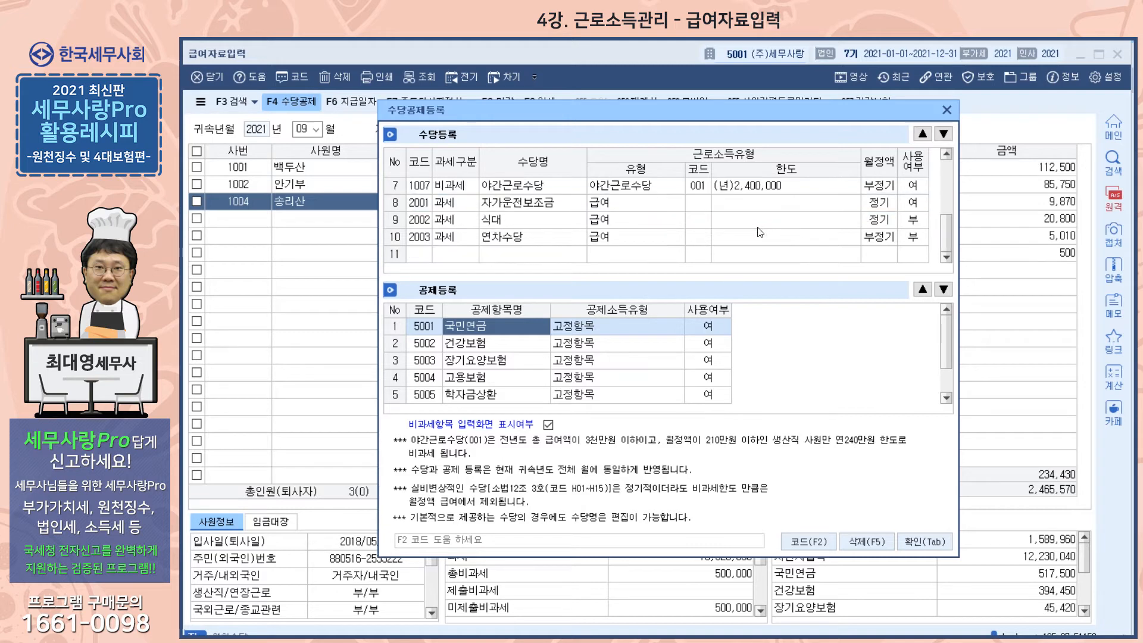
left_click(501, 240)
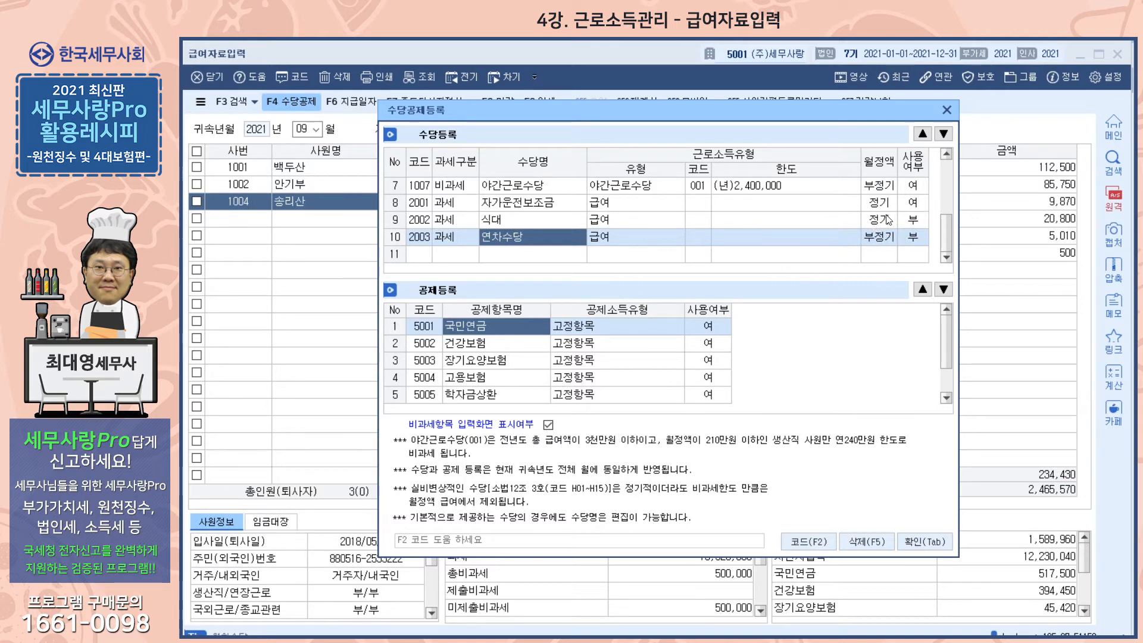
scroll(751, 232, "up", 1)
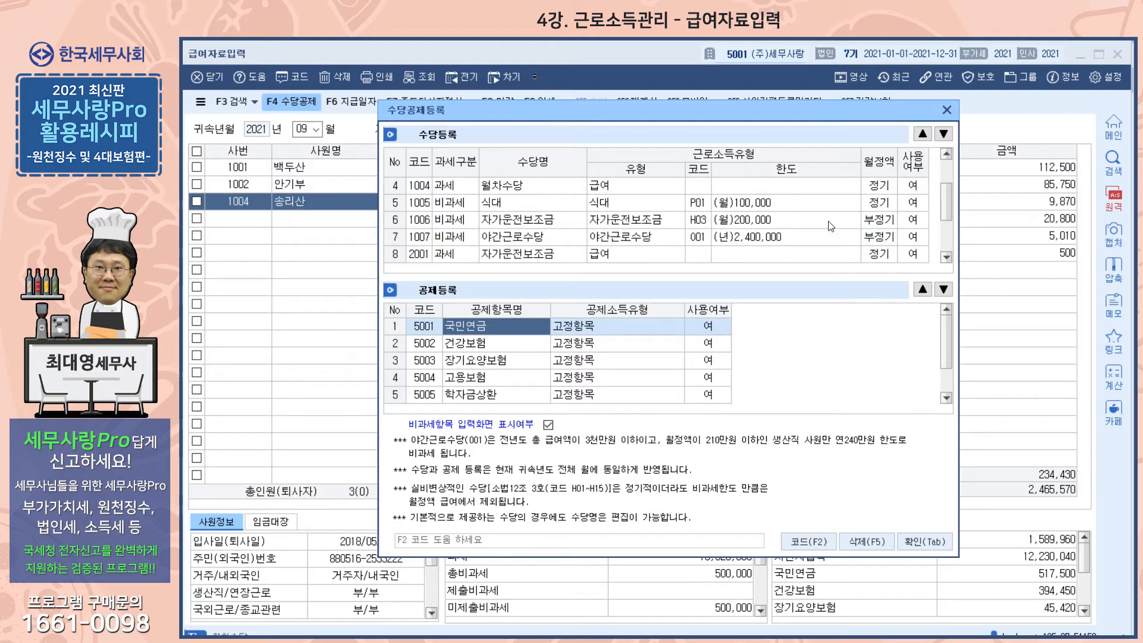
left_click(527, 237)
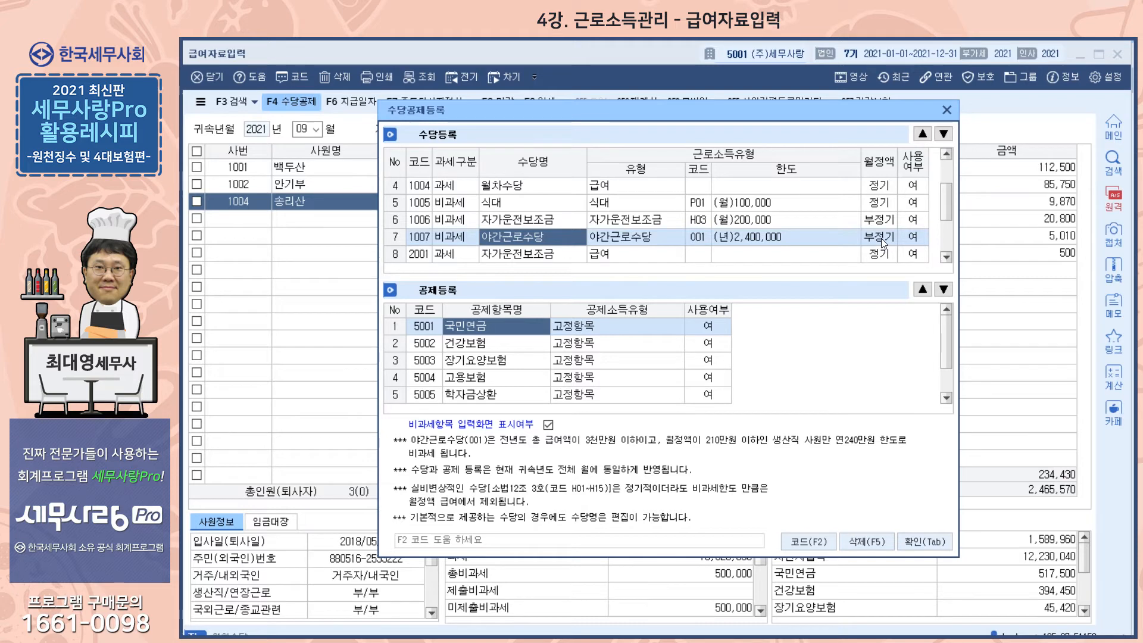
scroll(883, 241, "down", 1)
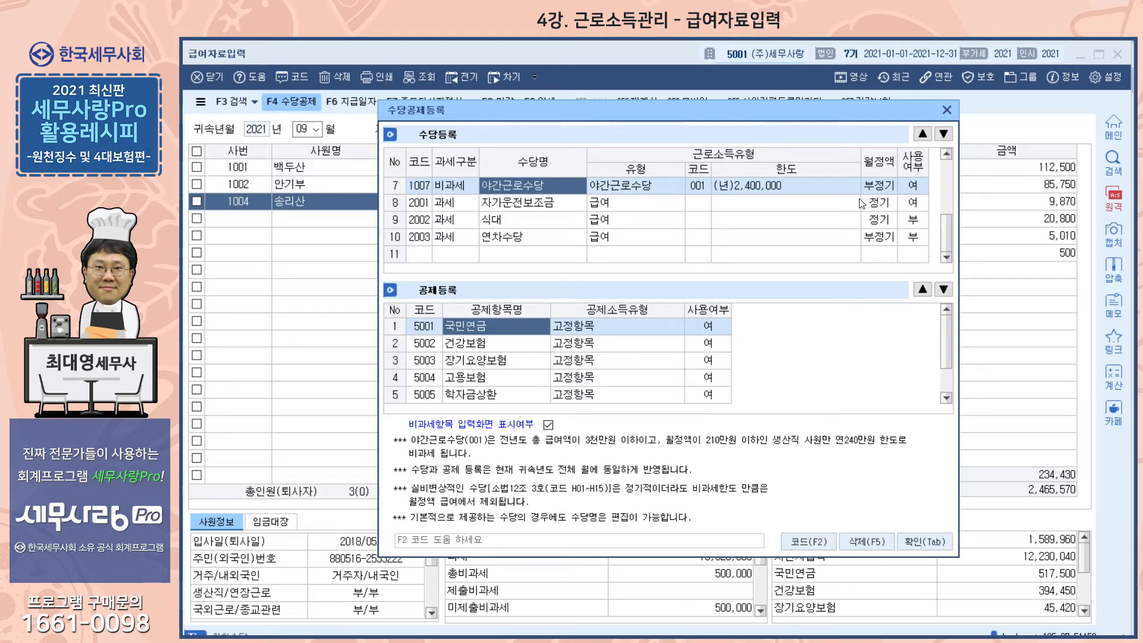
left_click(925, 545)
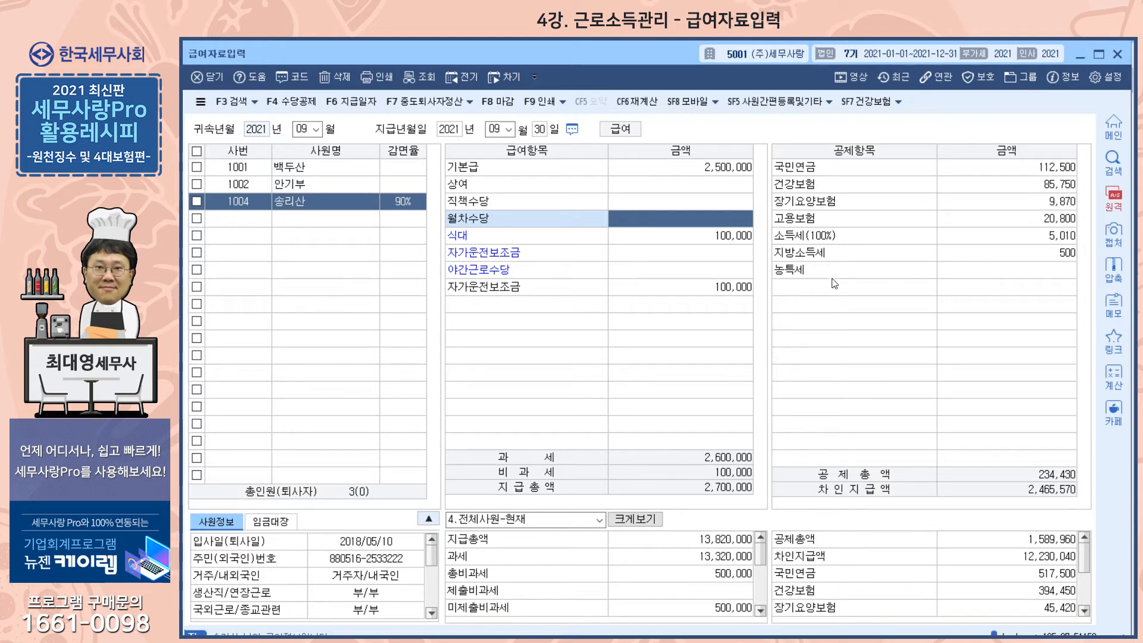
- Reopen 수당공제등록 to review the allowance list and the 건강보험정산 deduction's type and 사용여부, and close it
left_click(306, 106)
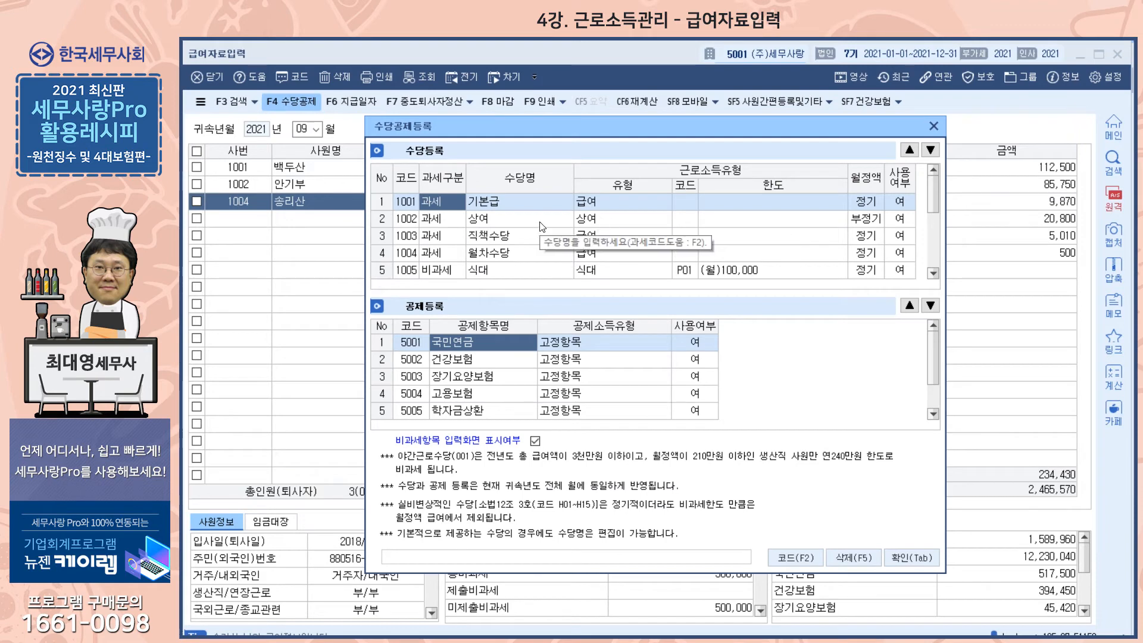
scroll(515, 255, "down", 1)
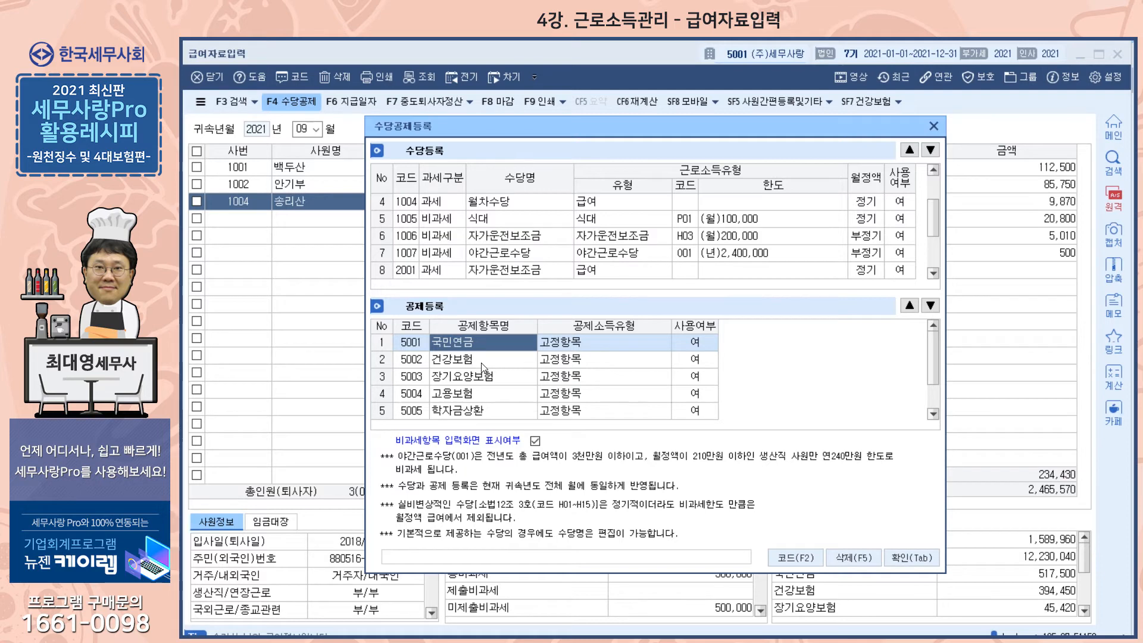
scroll(481, 365, "down", 1)
left_click(467, 392)
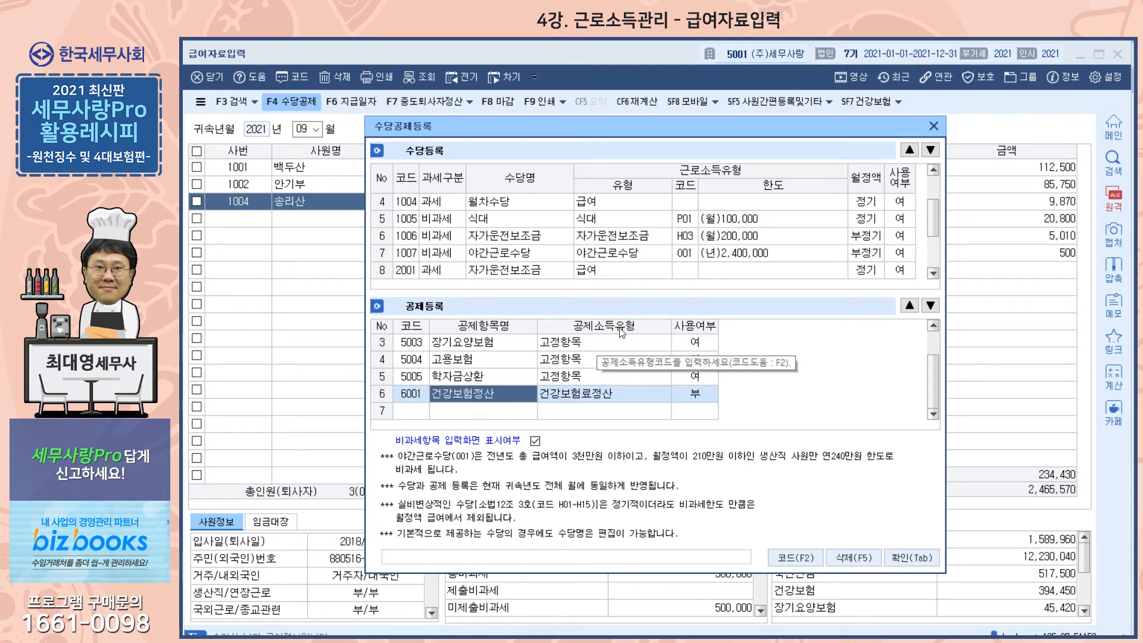
left_click(933, 125)
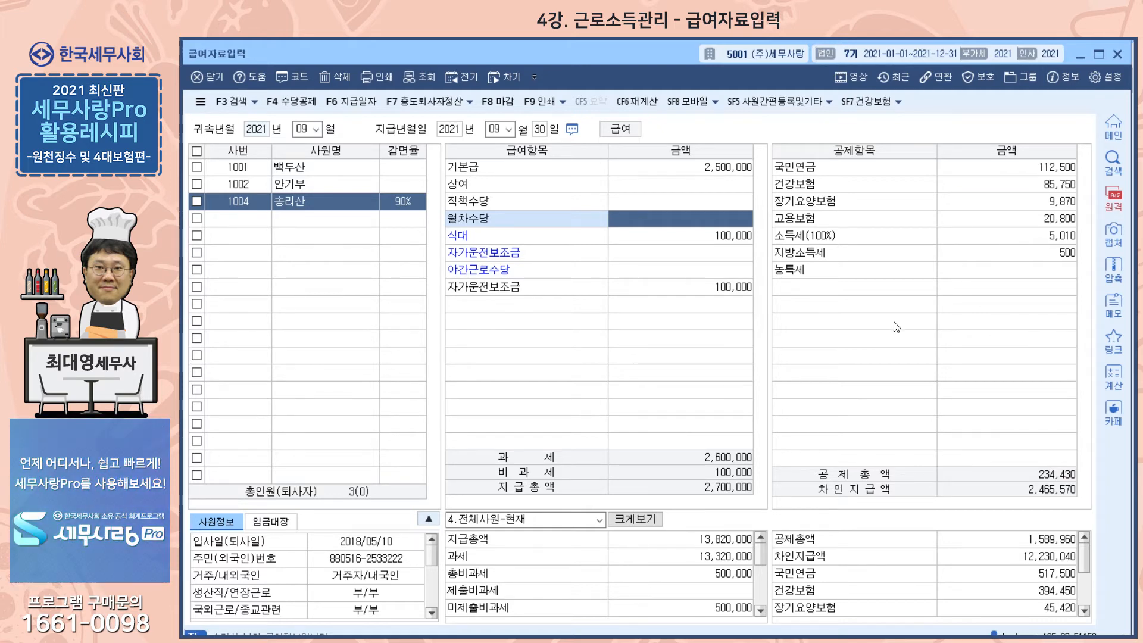
- Go through the employee's pay amounts from 기본급 down to the taxable 자가운전보조금
left_click(658, 165)
left_click(655, 187)
left_click(658, 215)
left_click(654, 232)
left_click(658, 255)
left_click(664, 275)
left_click(662, 292)
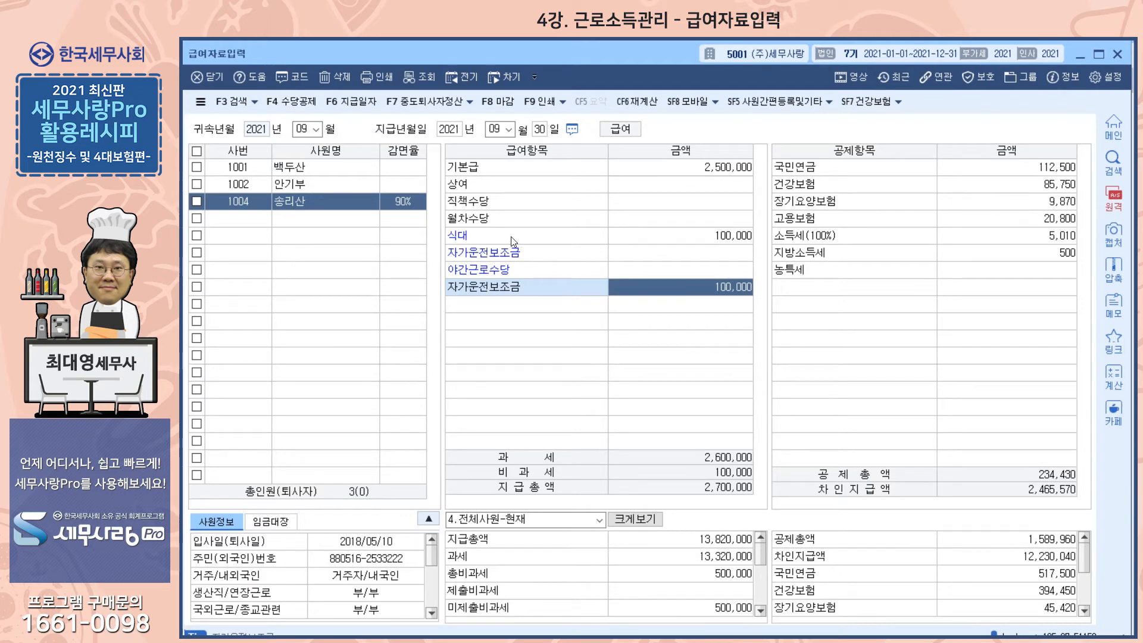
- Enter 200,000 for the employee's non-taxable 자가운전보조금 and check it against the 비과세 total
left_click(659, 257)
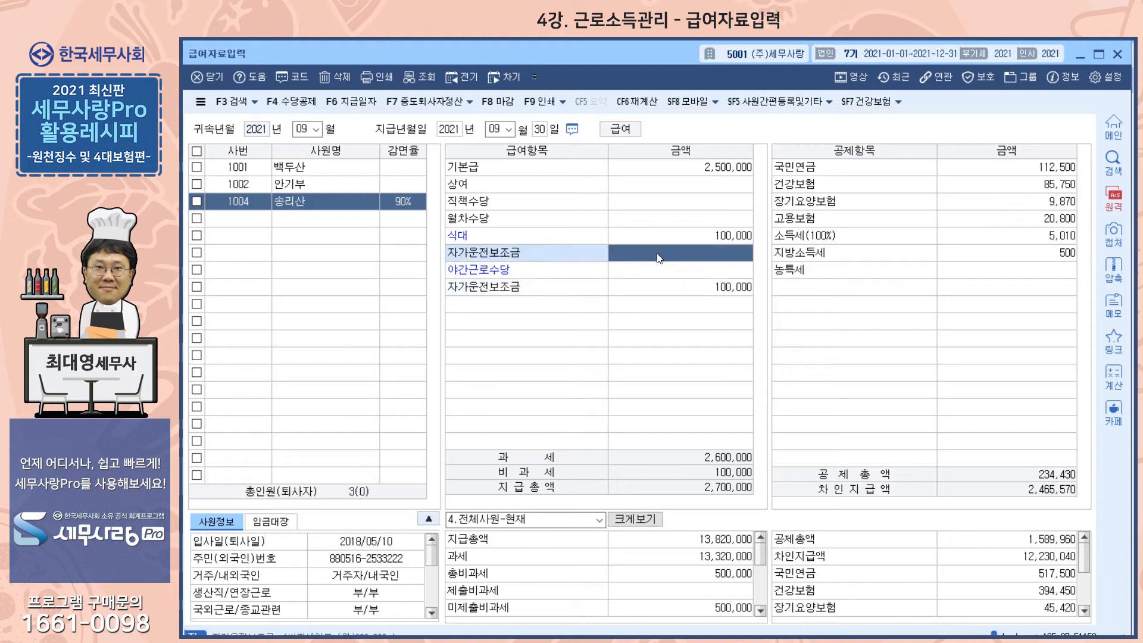
type("200,000")
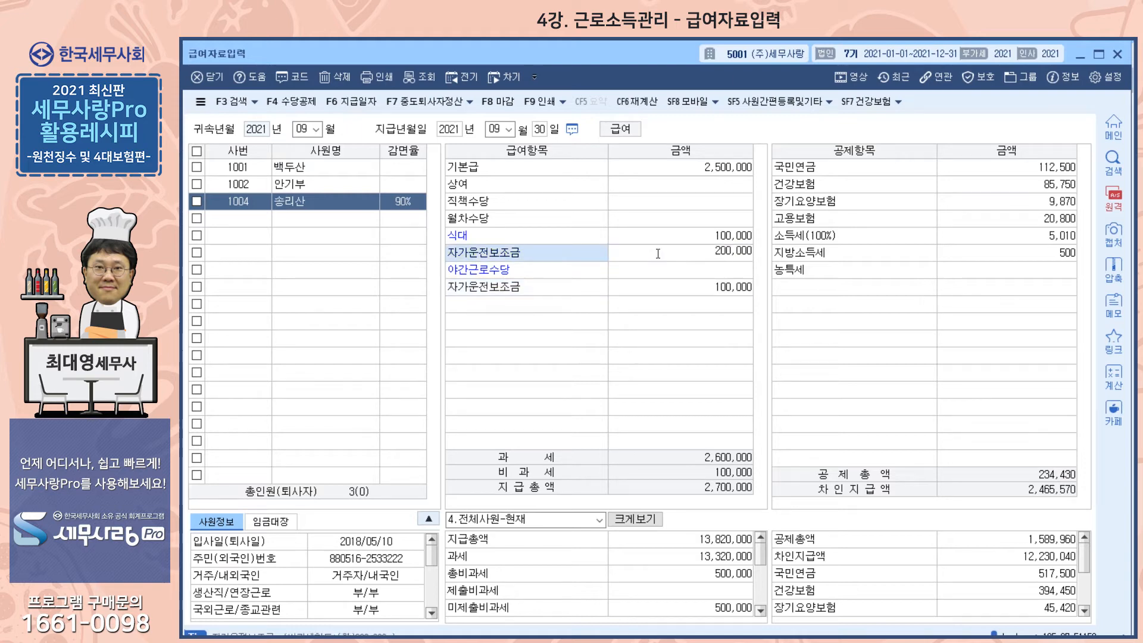
key("Return")
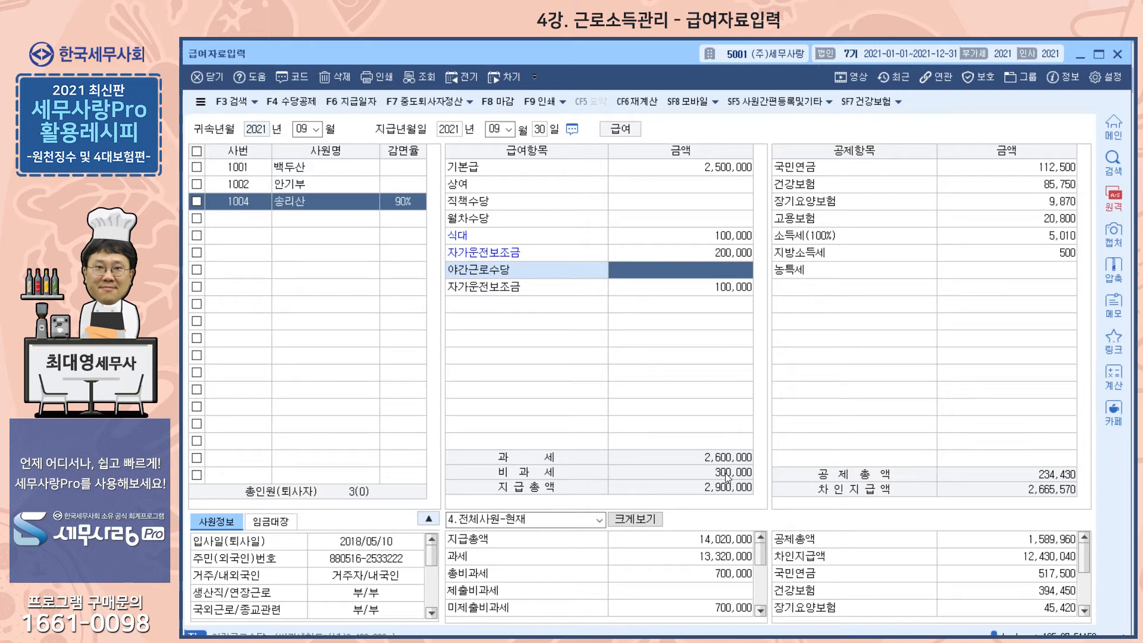
left_click(733, 251)
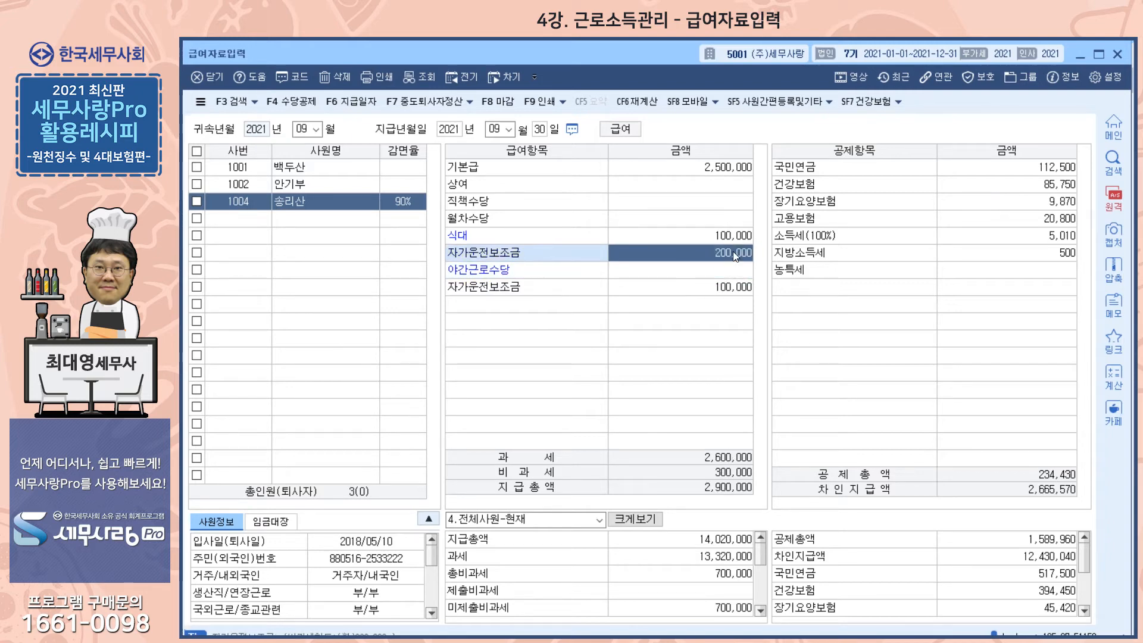
- Clear the employee's non-taxable 자가운전보조금 amount and go through the 국민연금, 건강보험 and 장기요양보험 deductions
key("Delete")
key("Return")
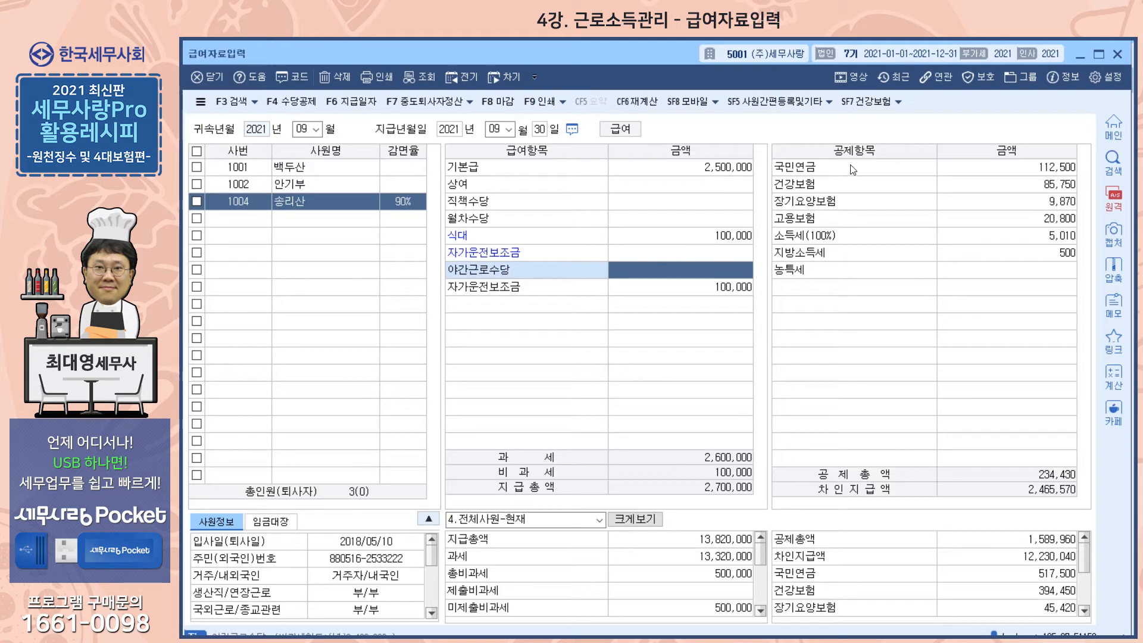
left_click(987, 170)
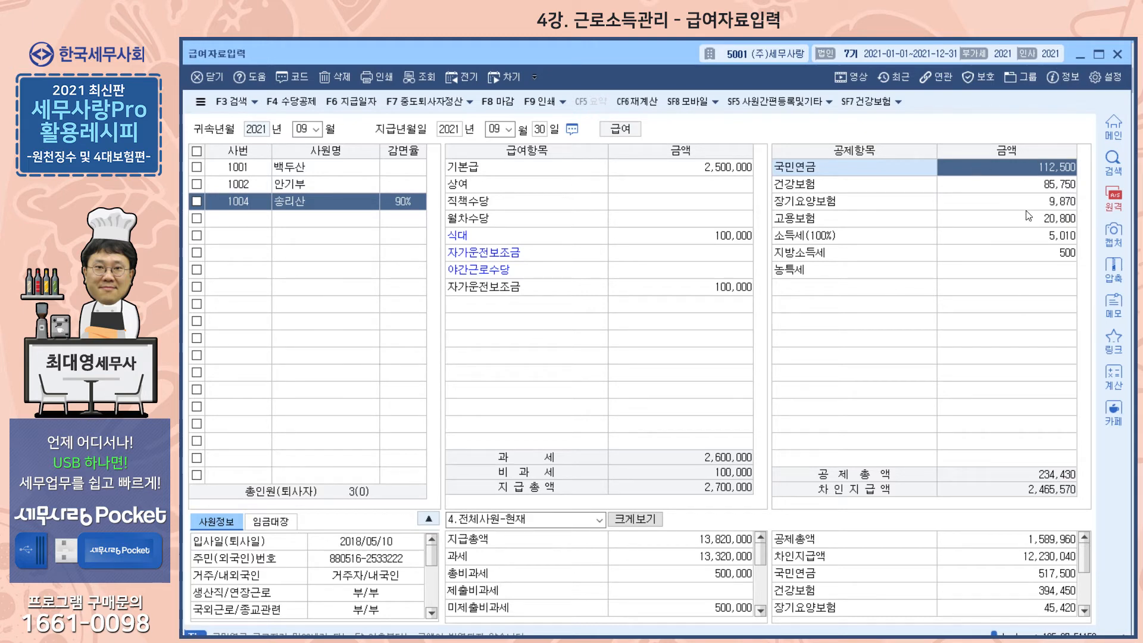
left_click(1022, 189)
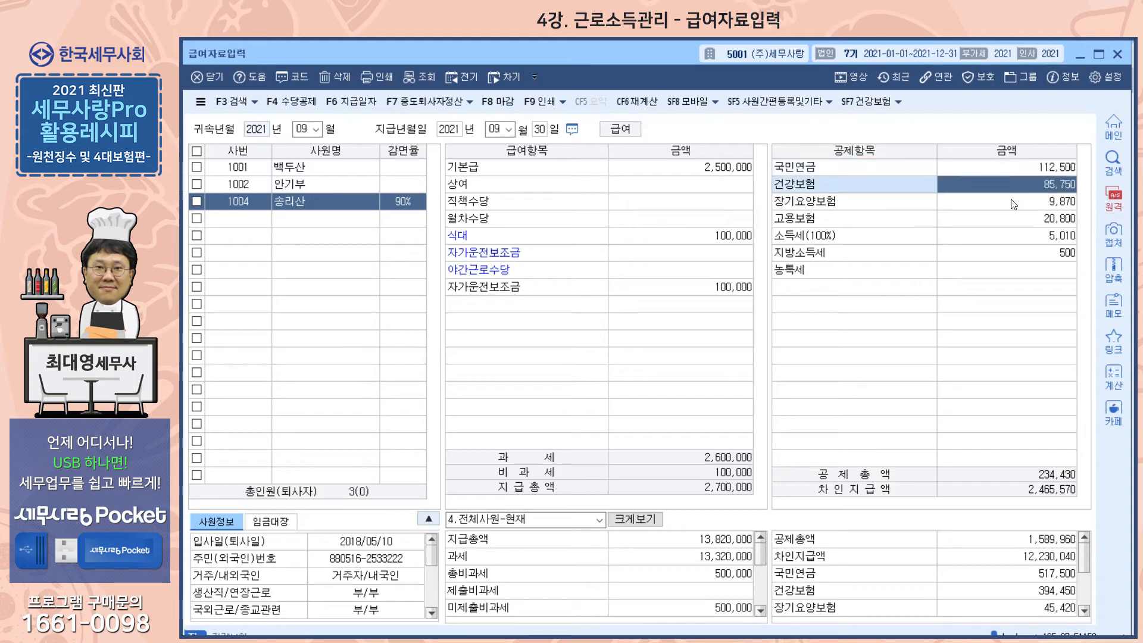
left_click(1014, 203)
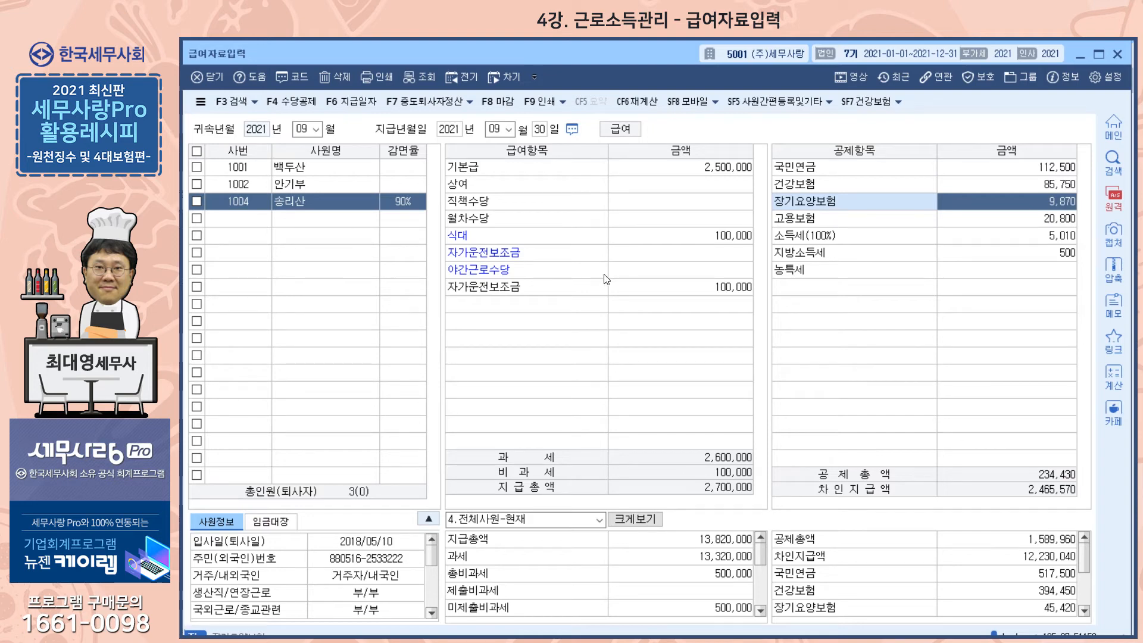
- Check the 과세 and 소득세 amounts in the 전체사원-현재 totals
left_click(706, 558)
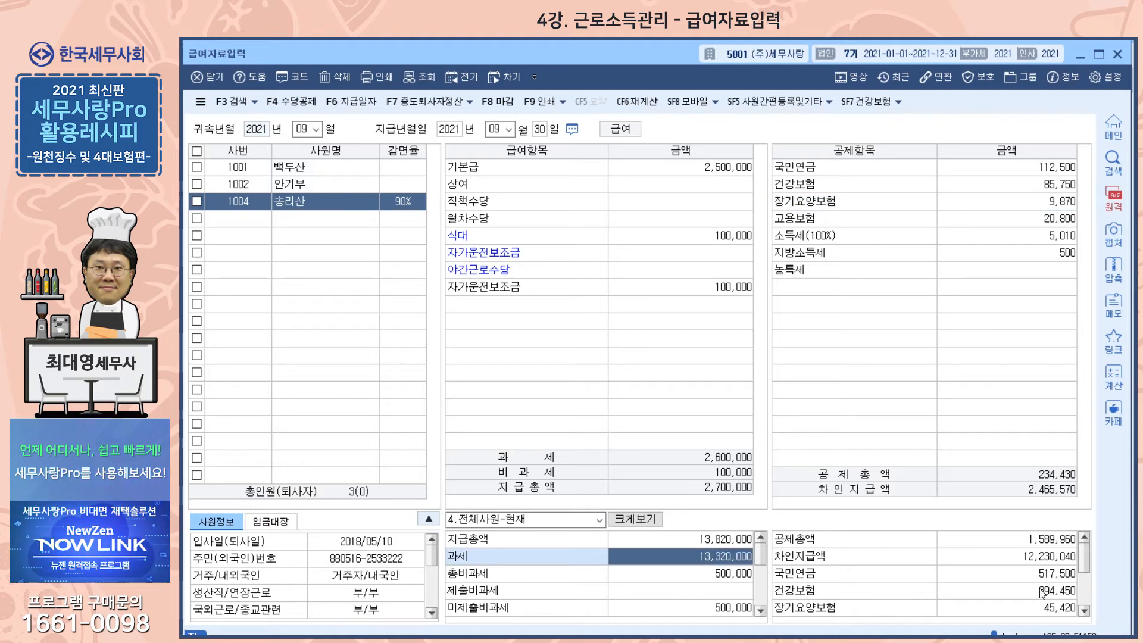
scroll(1044, 589, "down", 2)
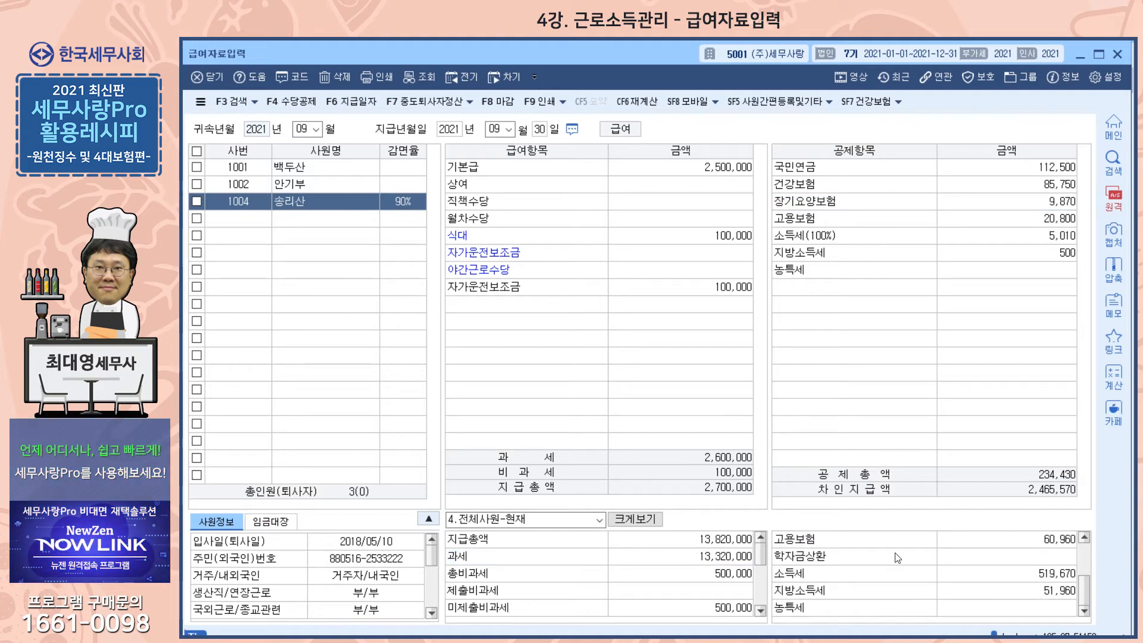
left_click(1032, 581)
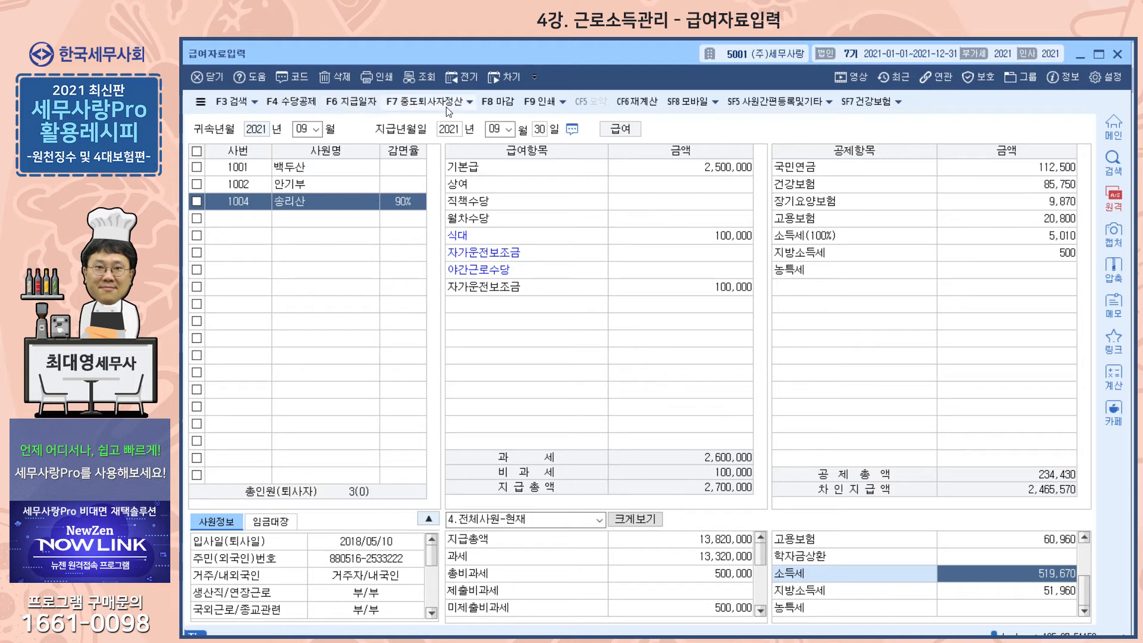
- Open 지급일자 수정, 복사(이동), 삭제 and go through each month's payment record from 2021-01 to 2021-12
left_click(345, 107)
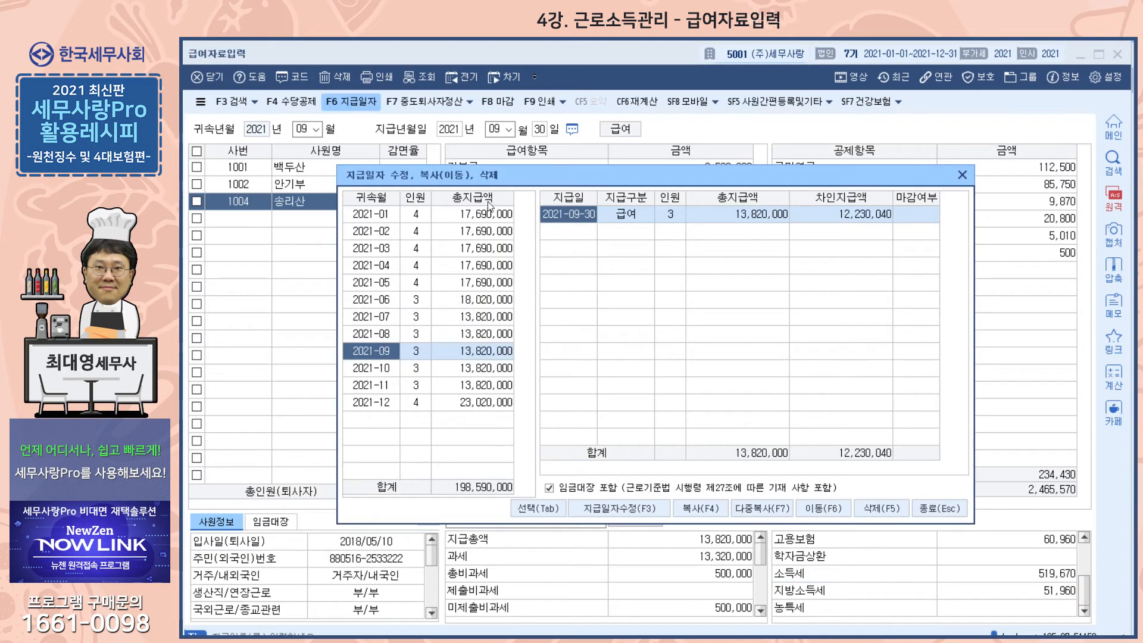
left_click(367, 214)
left_click(370, 239)
left_click(369, 258)
left_click(366, 272)
left_click(363, 286)
left_click(364, 299)
left_click(365, 317)
left_click(368, 334)
left_click(369, 351)
left_click(369, 368)
left_click(368, 387)
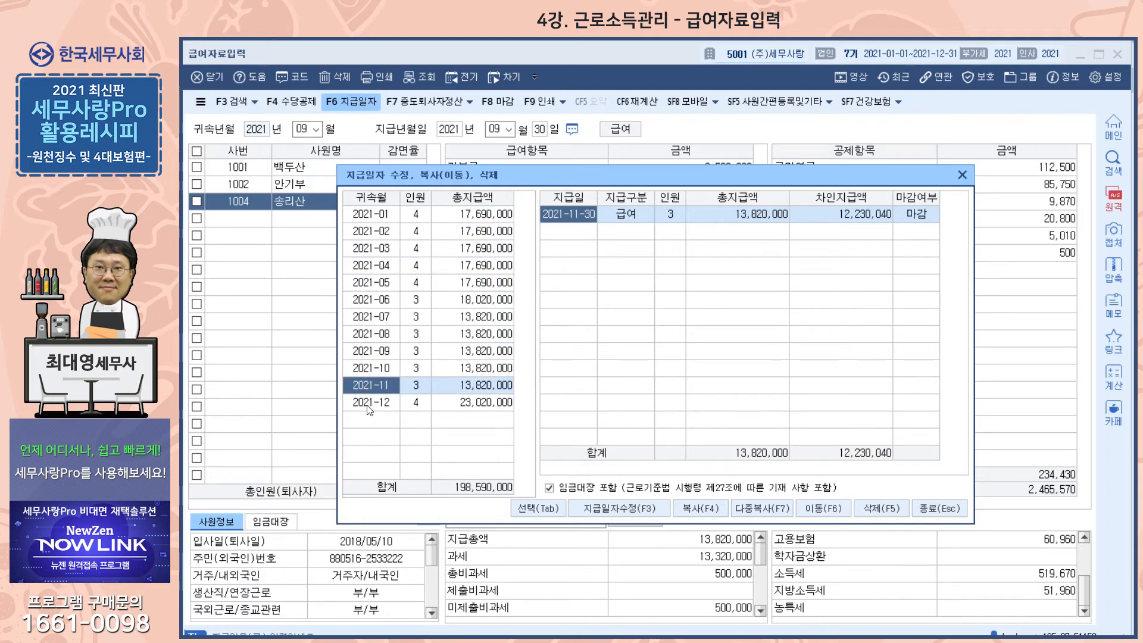
left_click(372, 403)
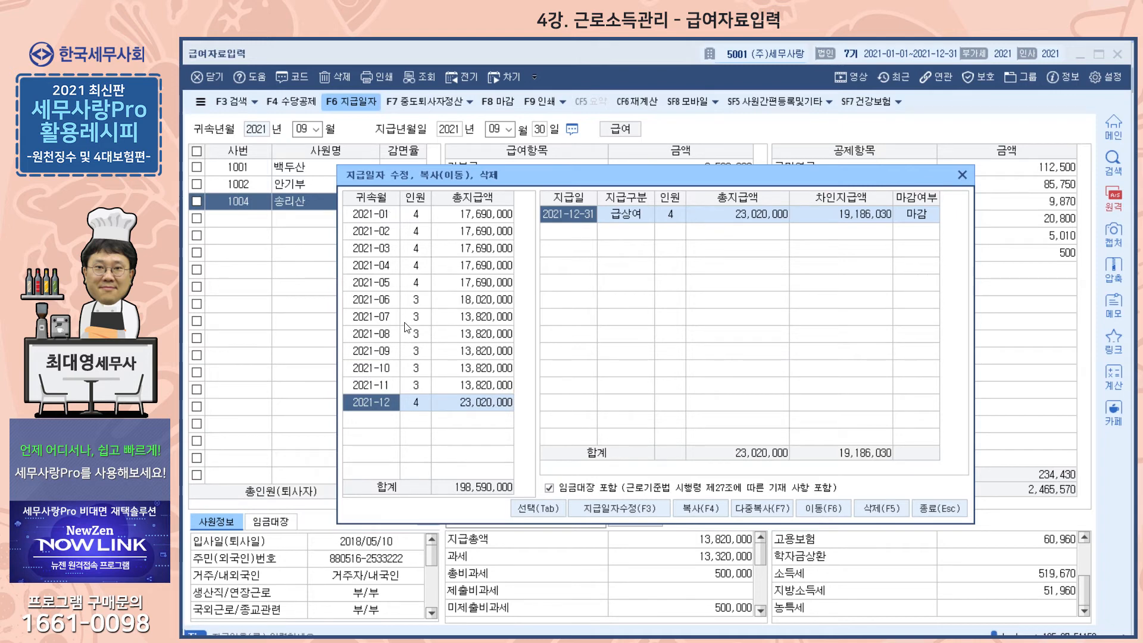
- Look at the 지급일자수정 and 다중복사 functions for 2021-01, go through 2021-02 to 2021-04, and close the payment date dialog
left_click(377, 217)
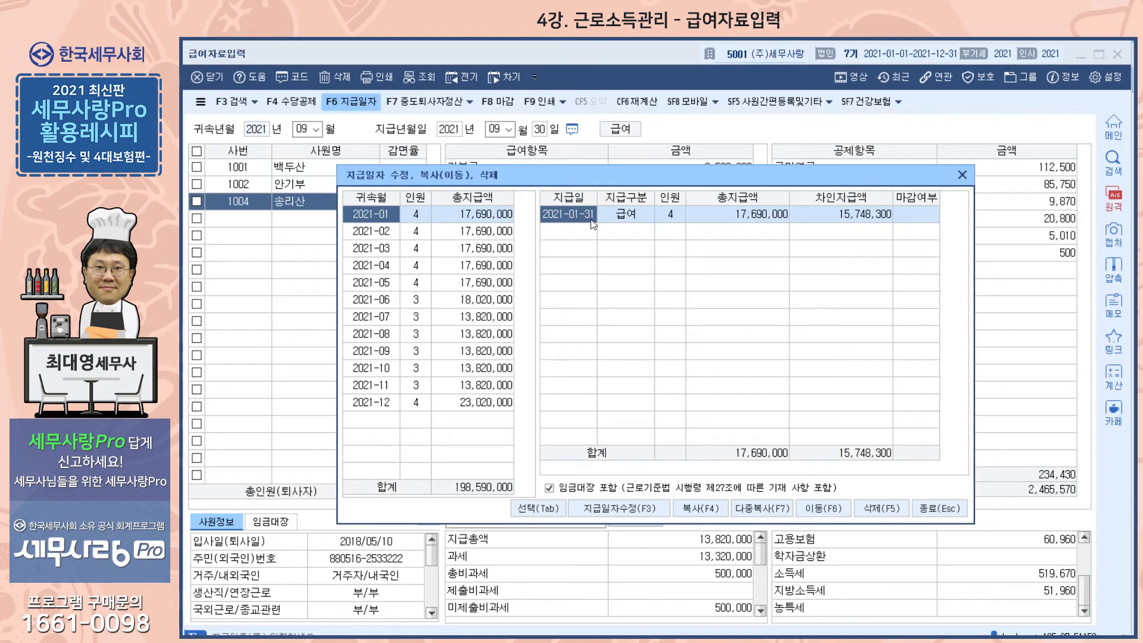
left_click(631, 513)
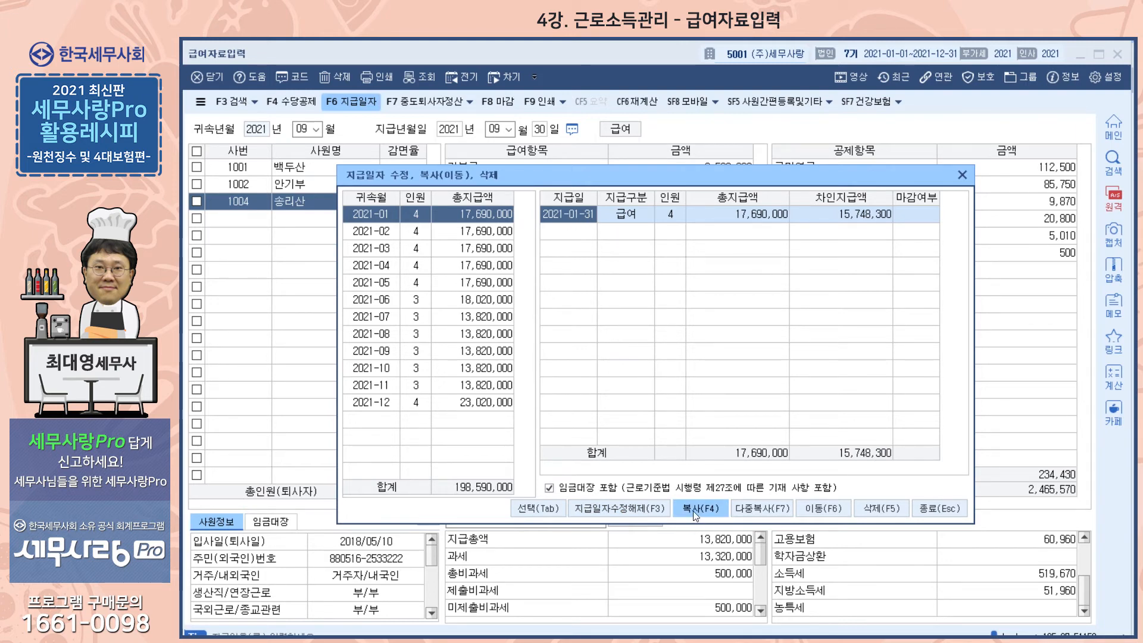
left_click(767, 510)
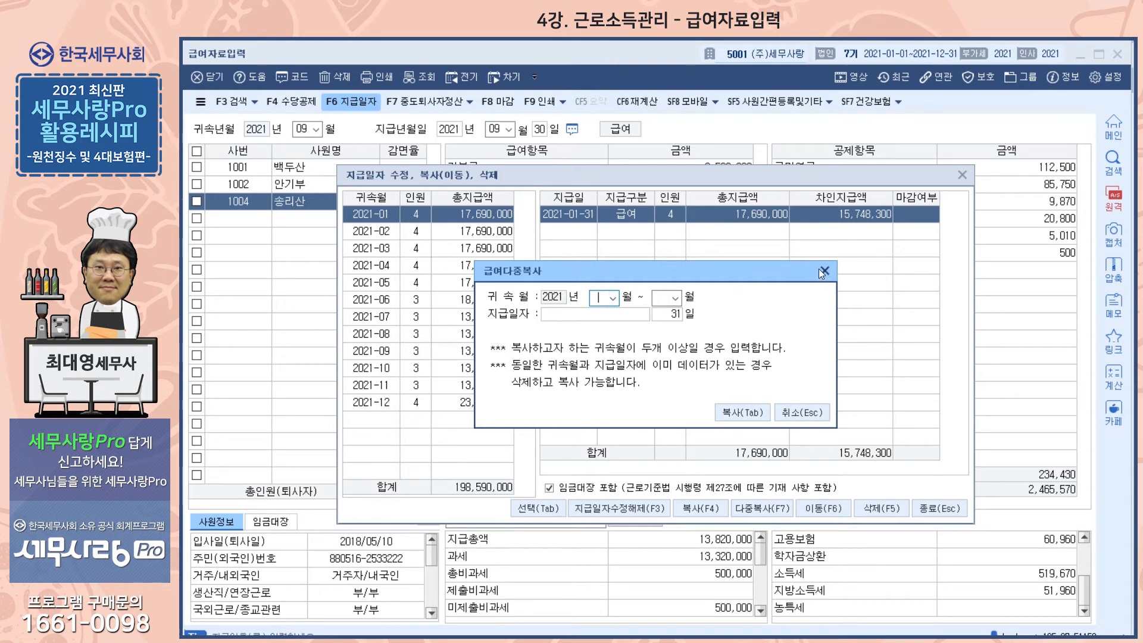
left_click(798, 412)
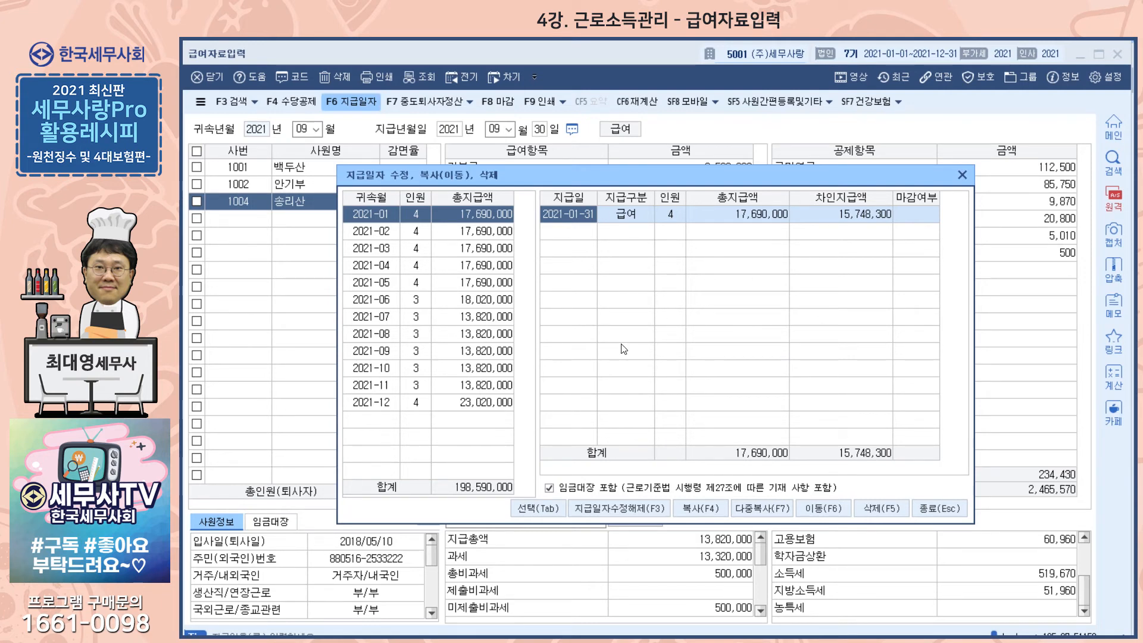
left_click(369, 238)
left_click(368, 251)
left_click(365, 264)
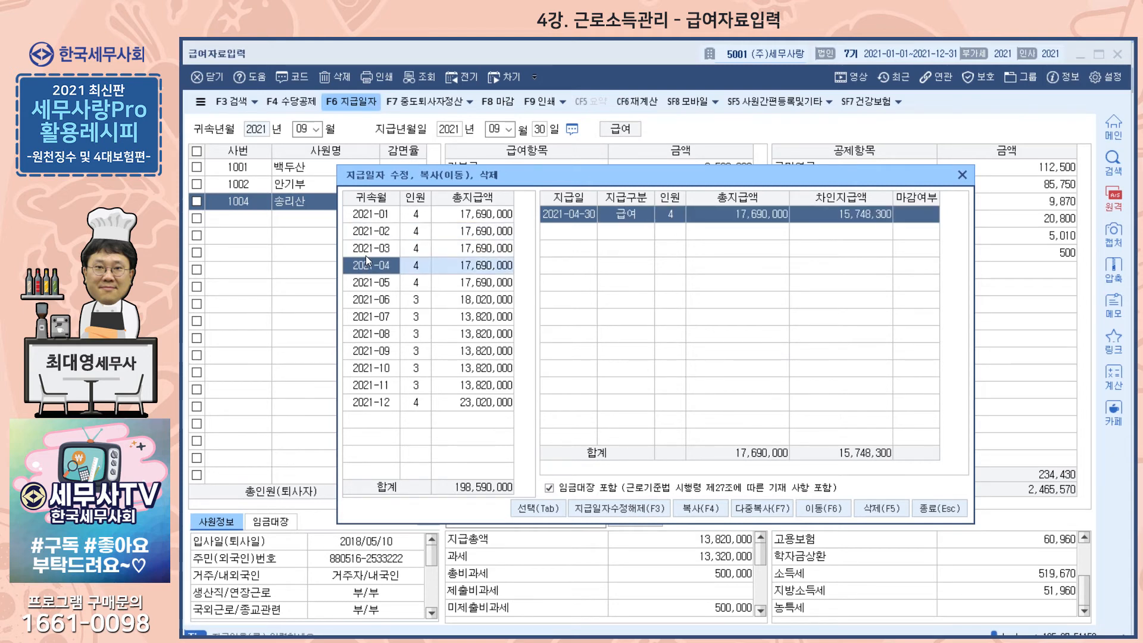
left_click(933, 509)
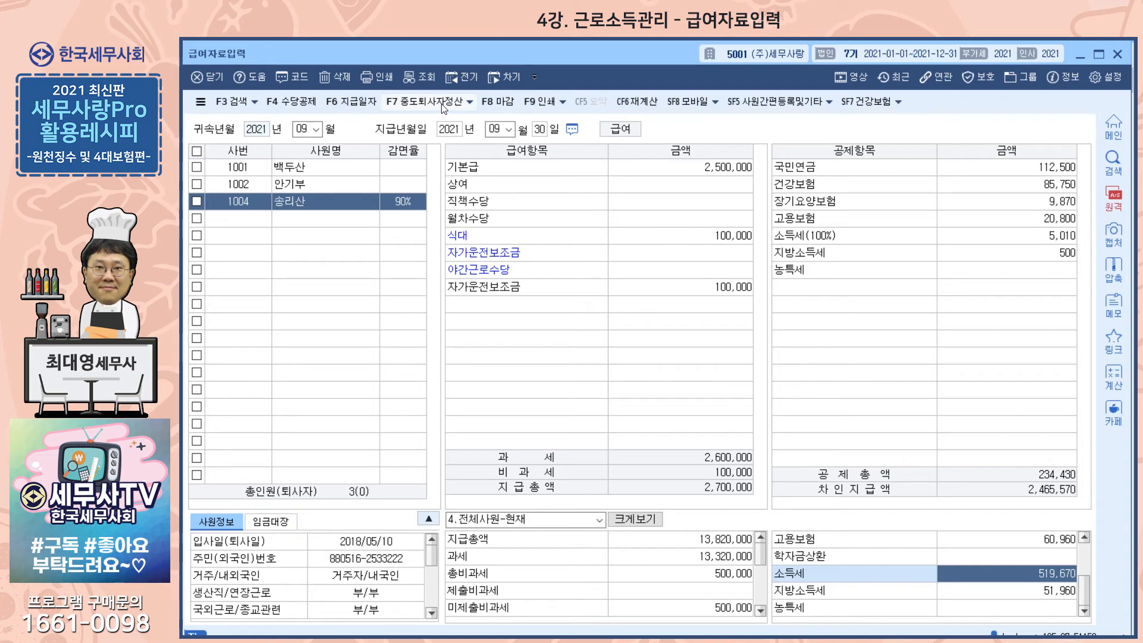
- Look at the 중도퇴사자정산 options and check the resigned employee 1003 in 사원등록
left_click(466, 103)
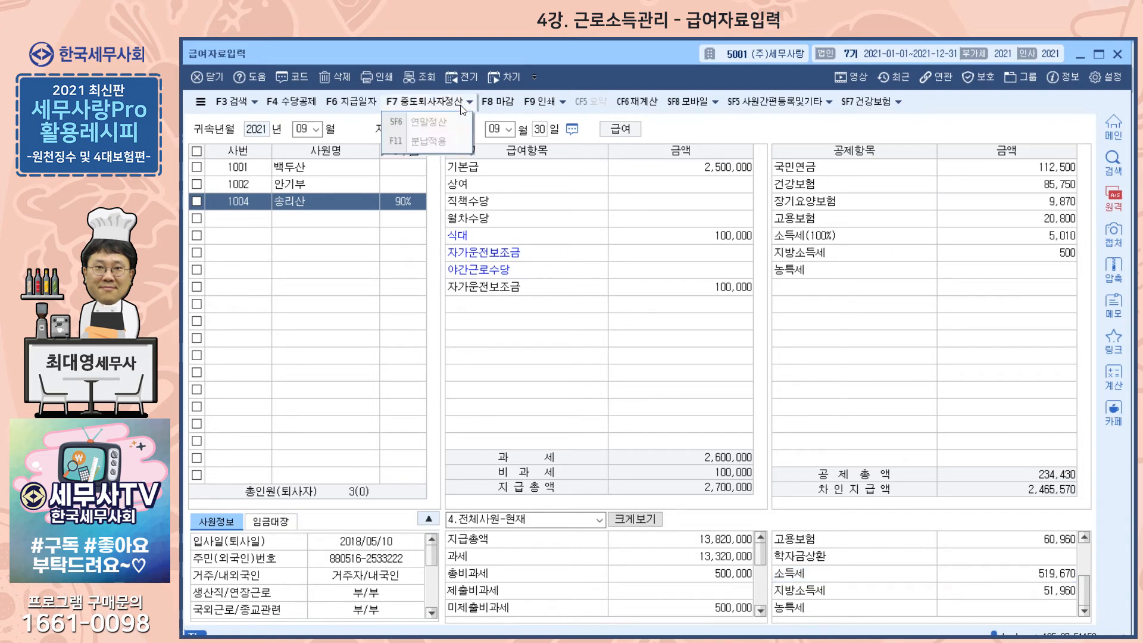
left_click(428, 106)
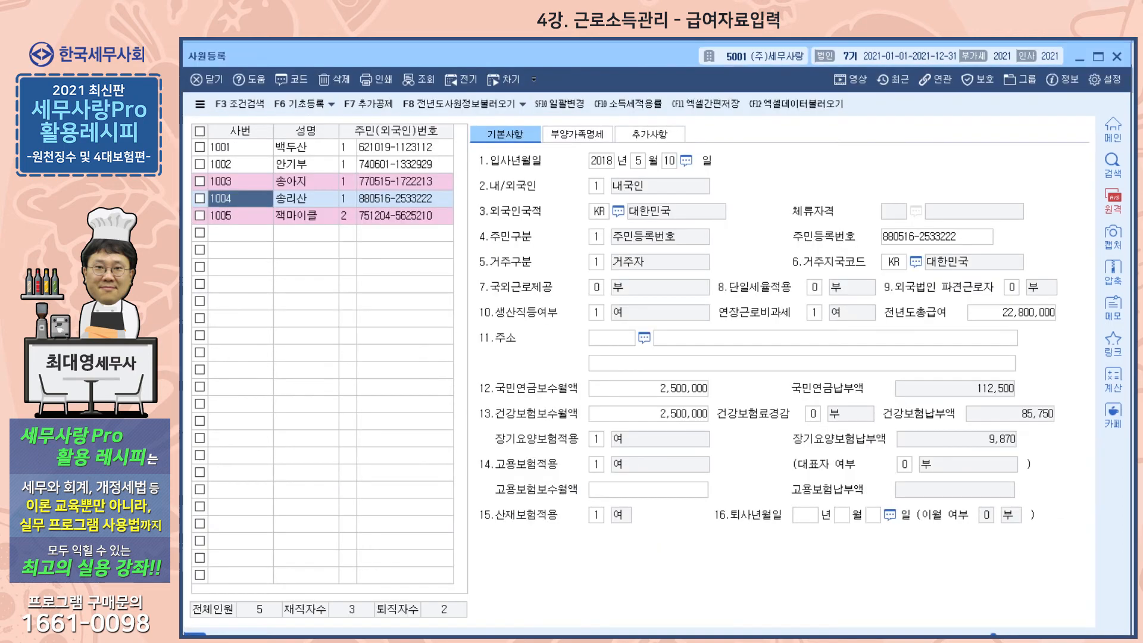
left_click(307, 186)
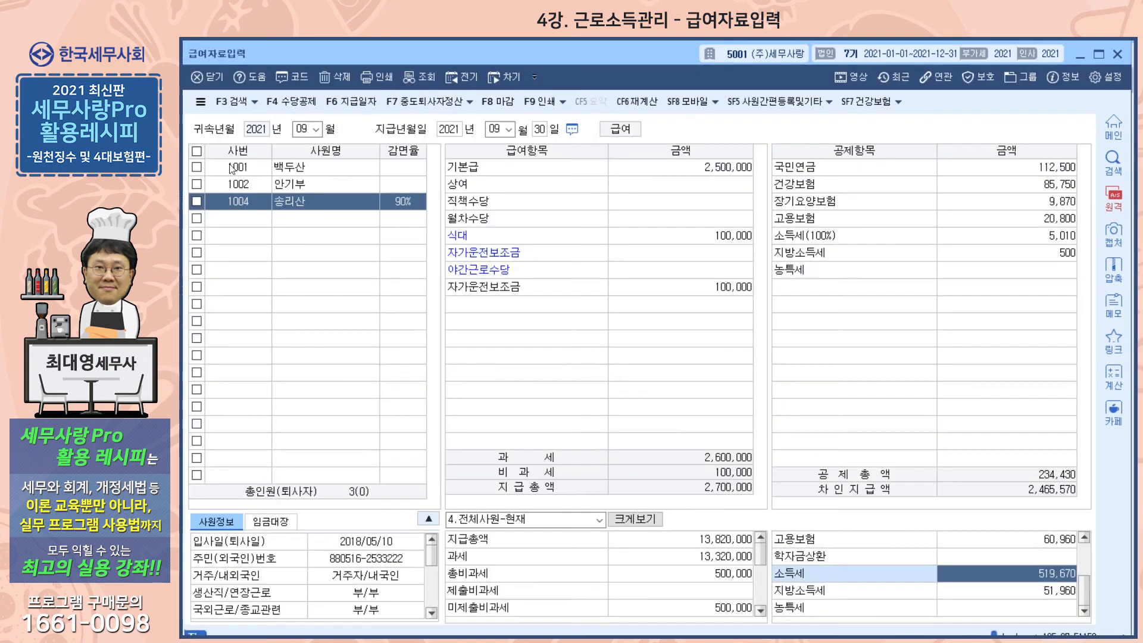
- Load the May 2021 payroll in 급여자료입력, view the 중도퇴사 연말정산 of resigned employee 1003, and close it
type("5")
key("Return")
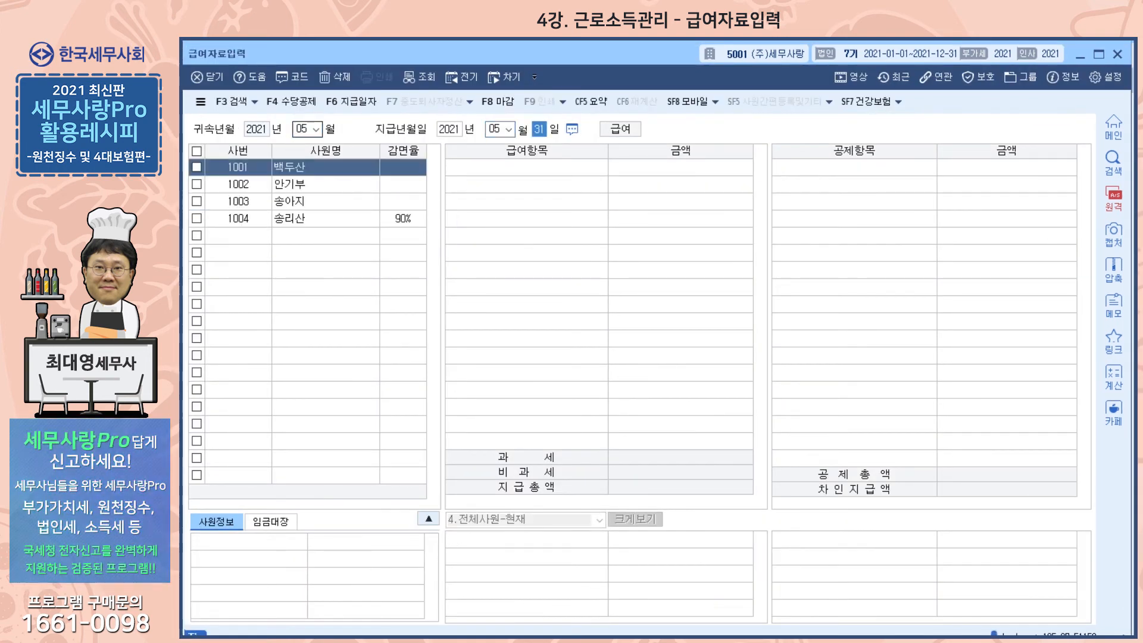
left_click(307, 202)
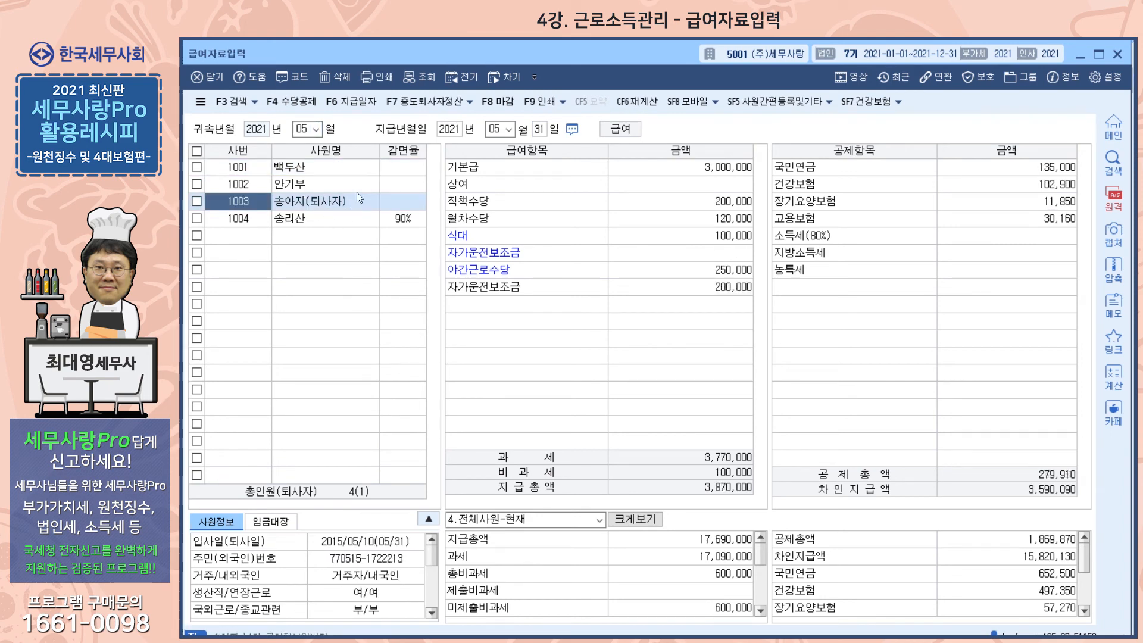
left_click(420, 104)
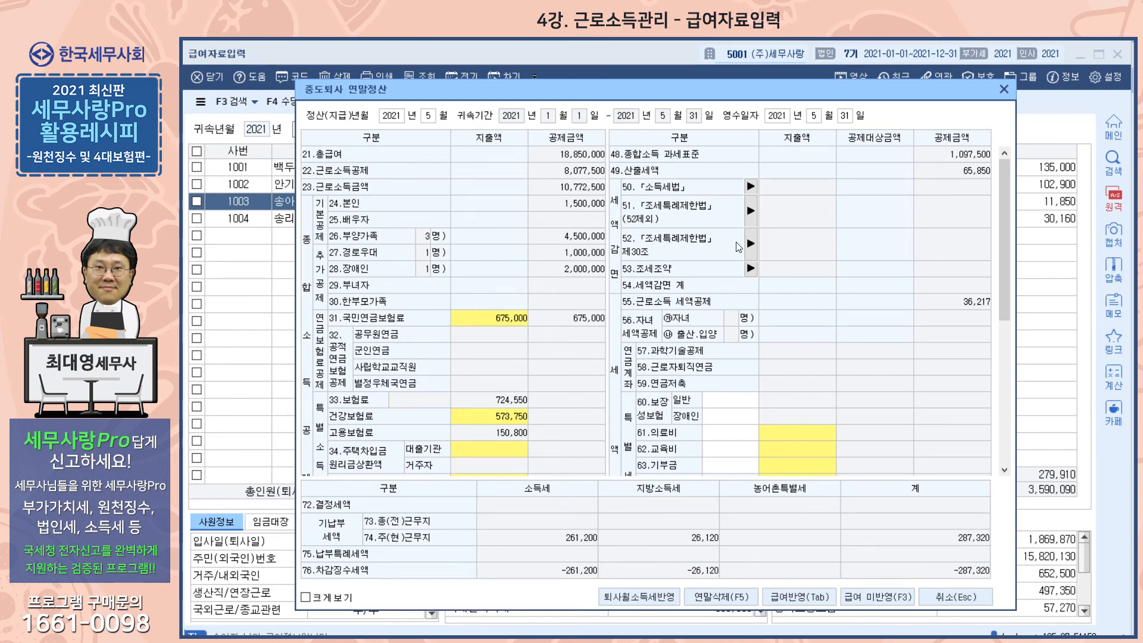
left_click(1005, 89)
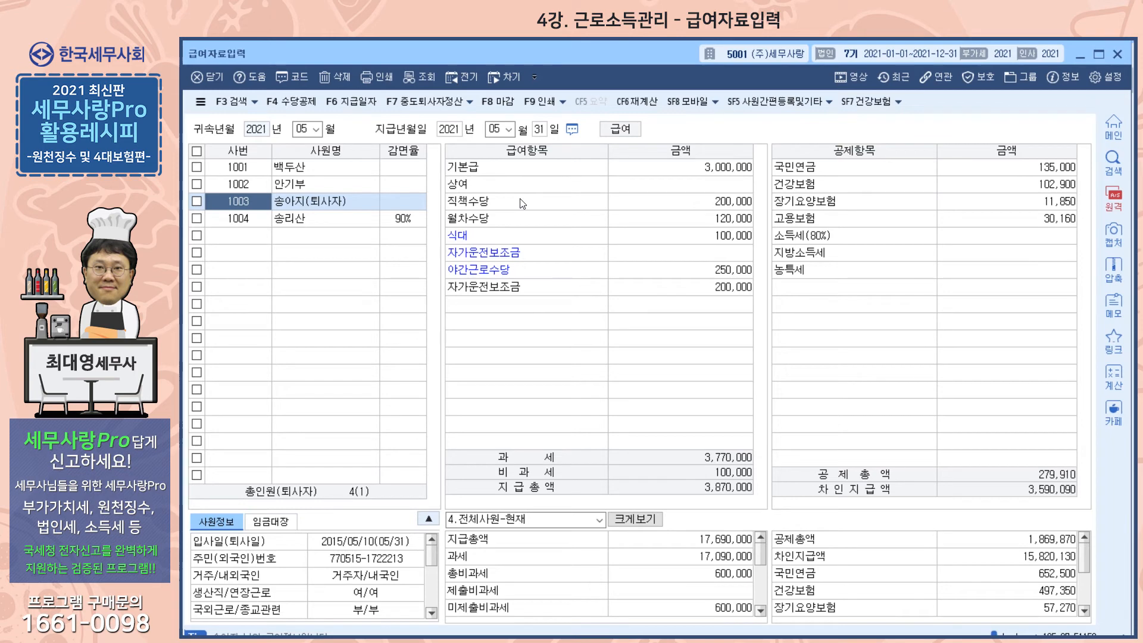
- Load the February 2021 payroll, view the 연말정산 employee list, and close it without applying any data
left_click(309, 132)
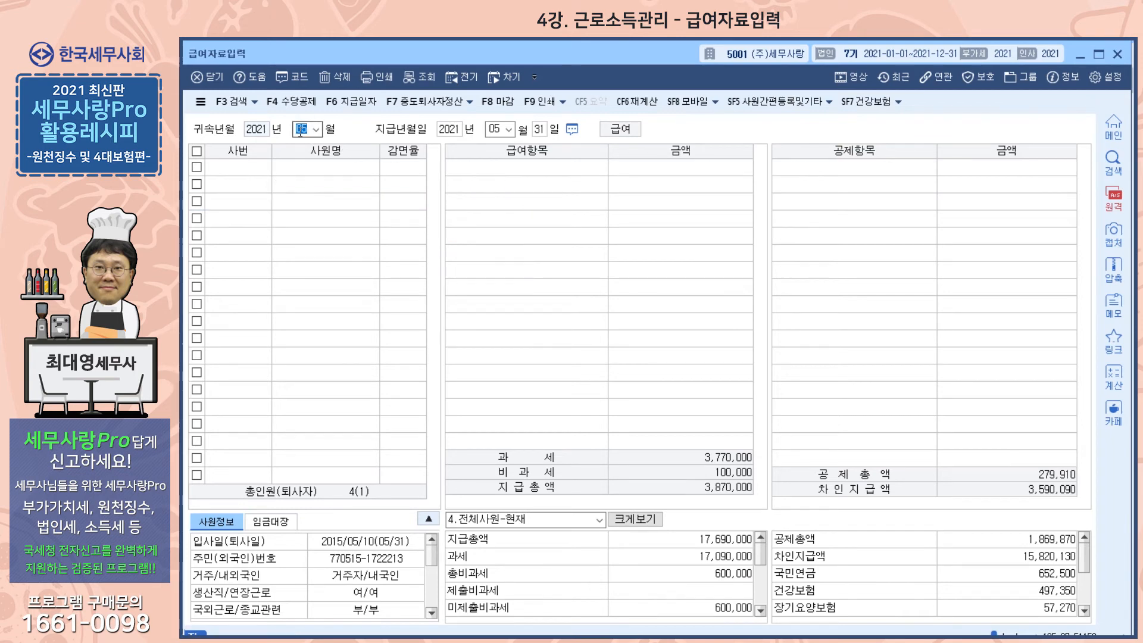
type("2")
key("Return")
key("Return")
key("Return")
key("Return")
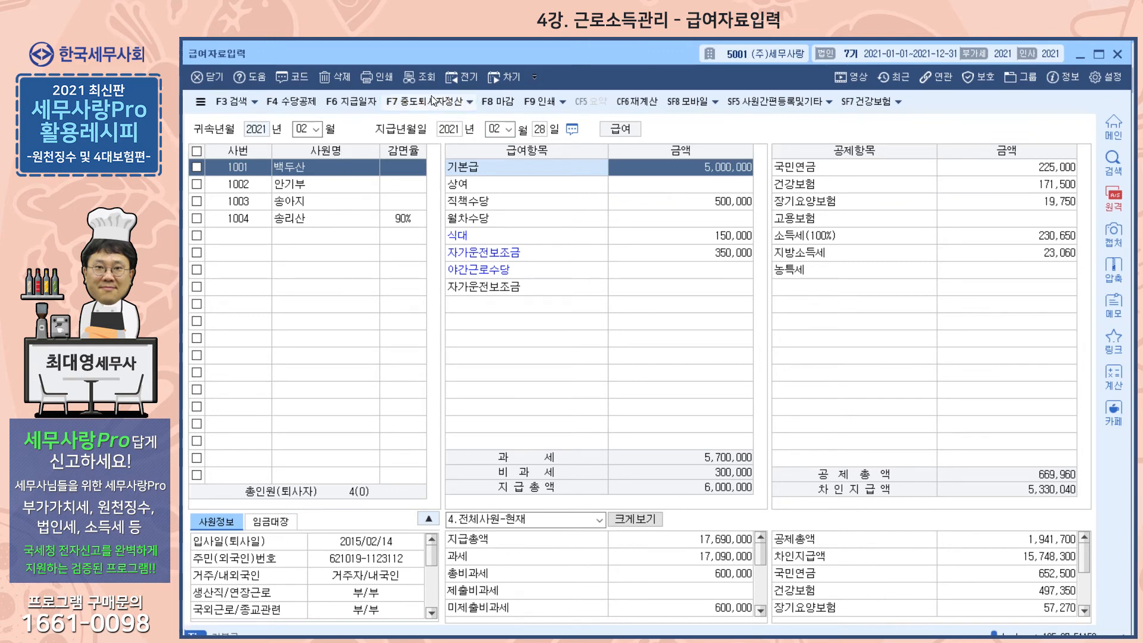
left_click(471, 103)
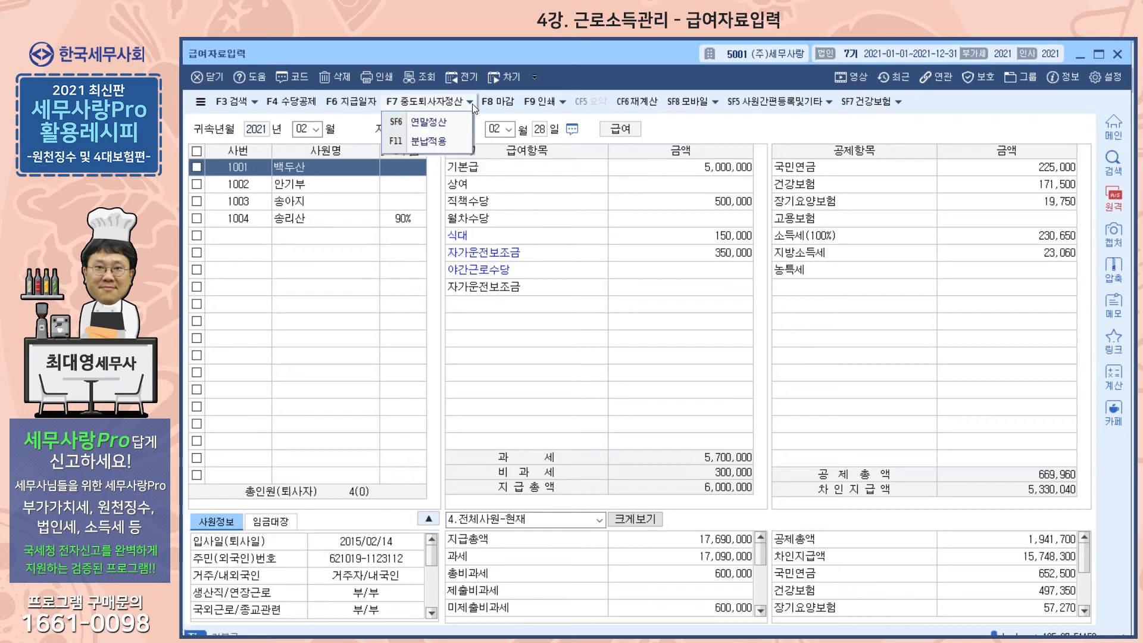
left_click(438, 126)
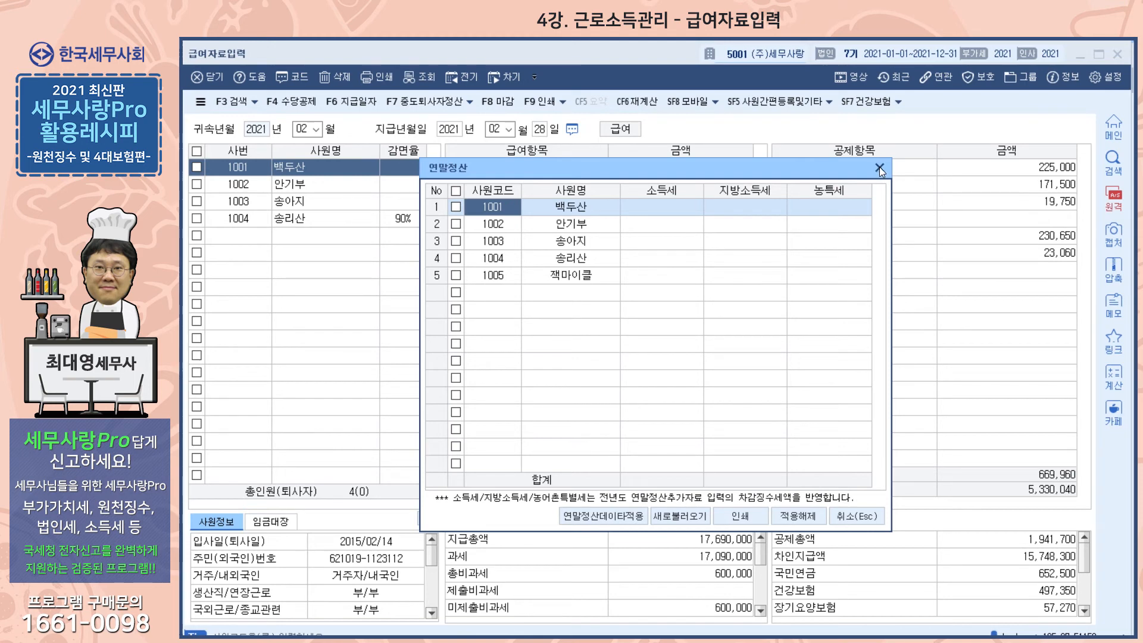
left_click(879, 169)
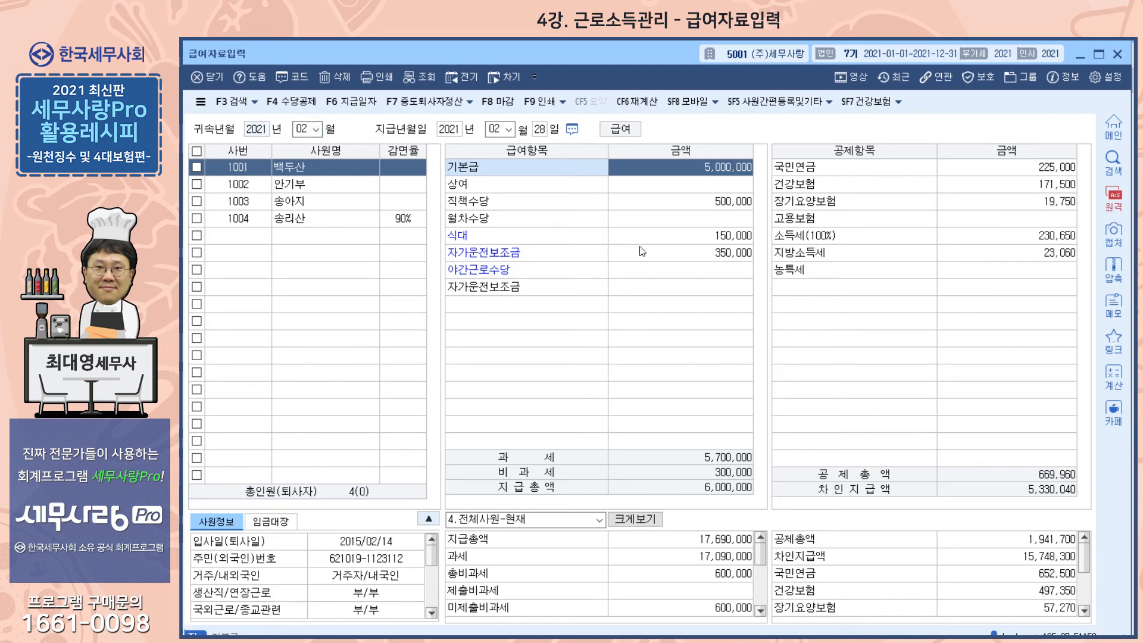
- Set the February 2021 payroll to 마감 and try selecting pay and deduction amounts of employee 1001, down to 소득세
left_click(495, 102)
left_click(619, 384)
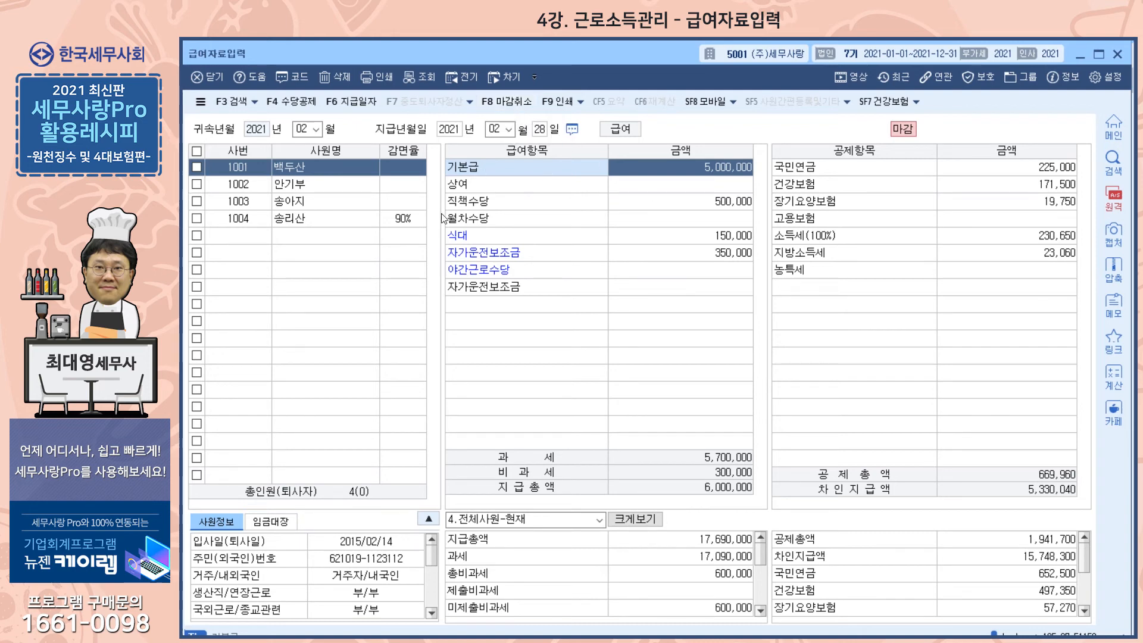
left_click(697, 203)
left_click(706, 186)
left_click(995, 184)
left_click(989, 202)
left_click(991, 216)
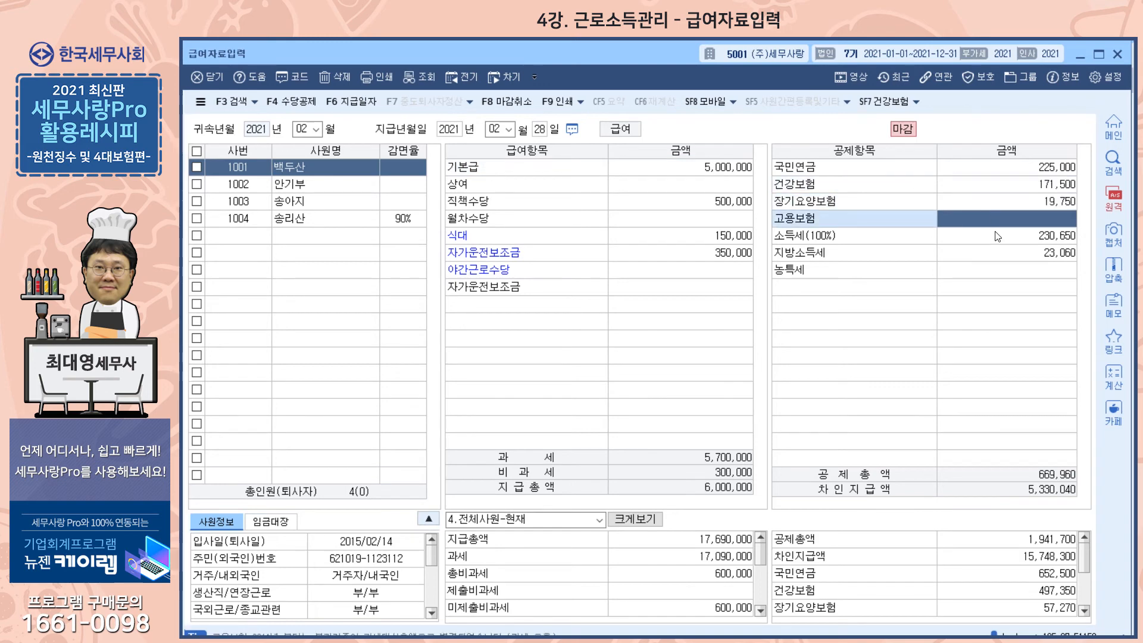
left_click(999, 237)
- Cancel the 마감 of the February 2021 payroll and confirm
left_click(512, 103)
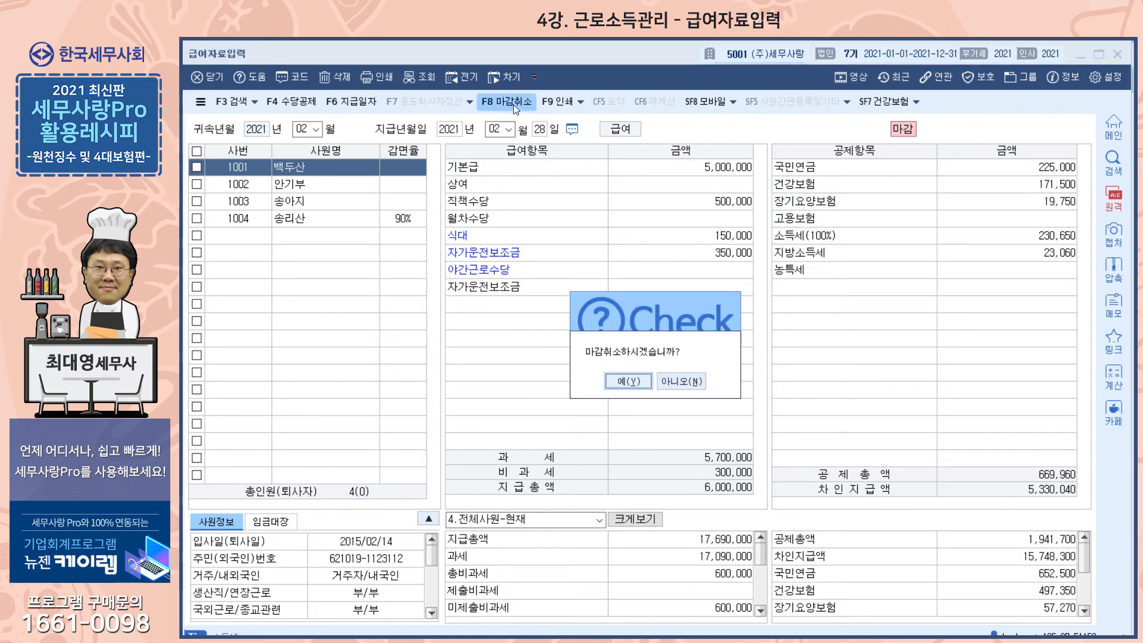
left_click(629, 382)
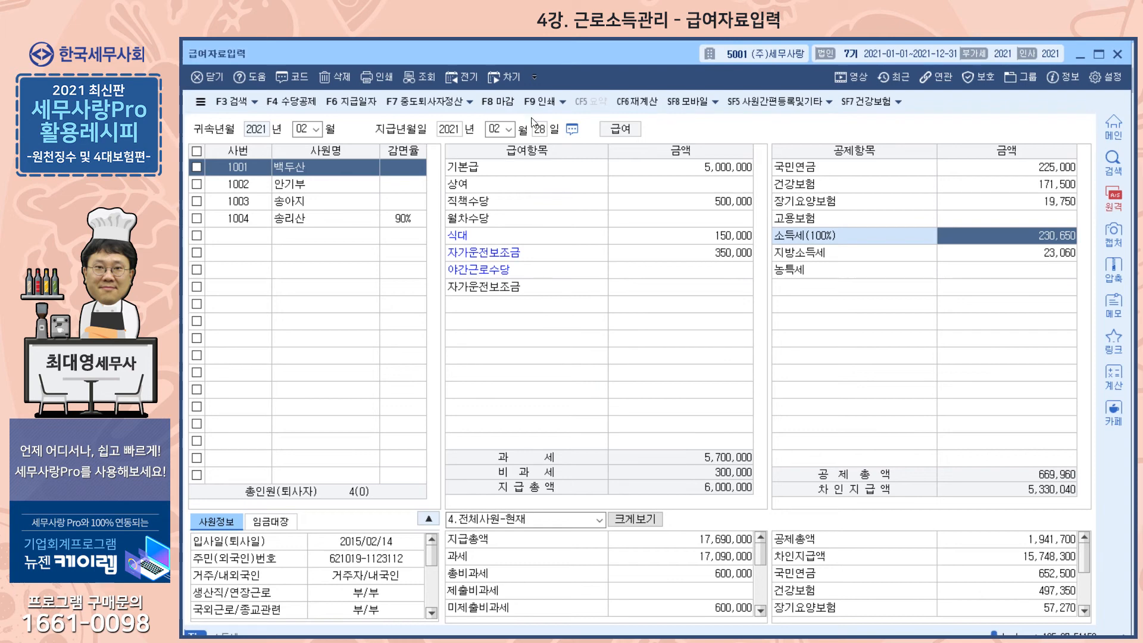
- View the 급(상)여대장 일괄인쇄 list of the 2021 payroll months and the other print options, closing them without printing
left_click(564, 103)
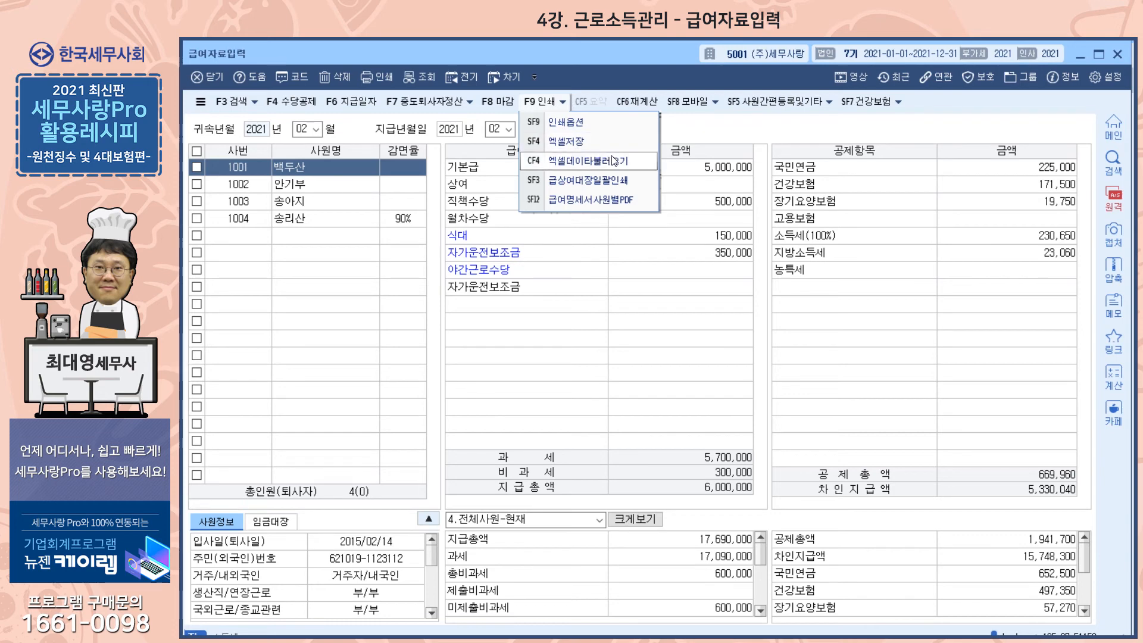
left_click(585, 184)
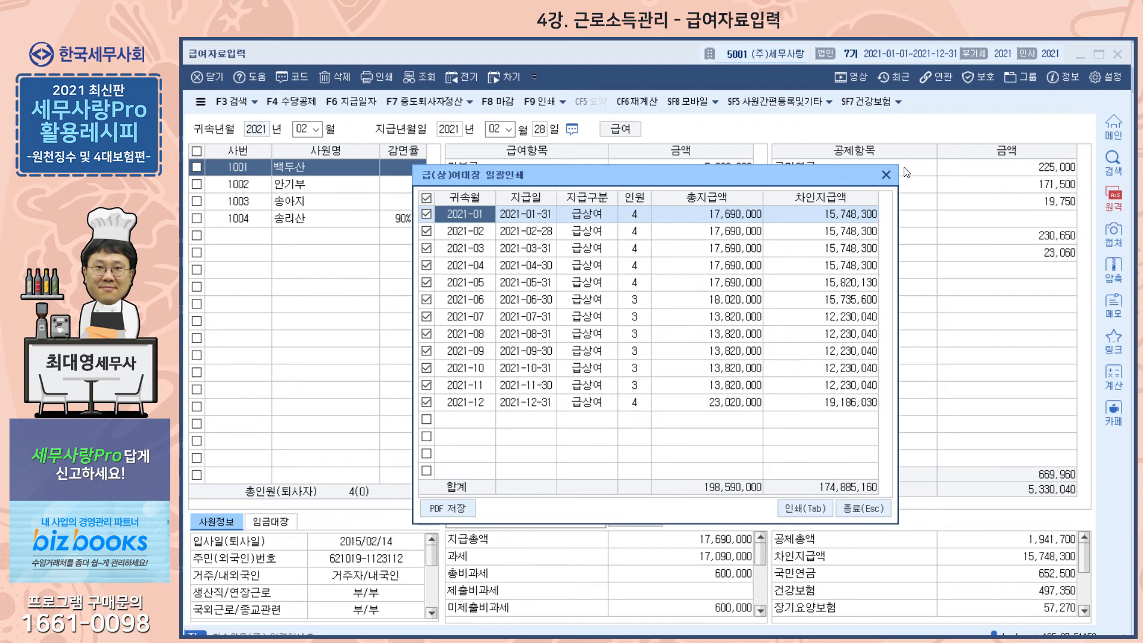
left_click(885, 175)
left_click(562, 102)
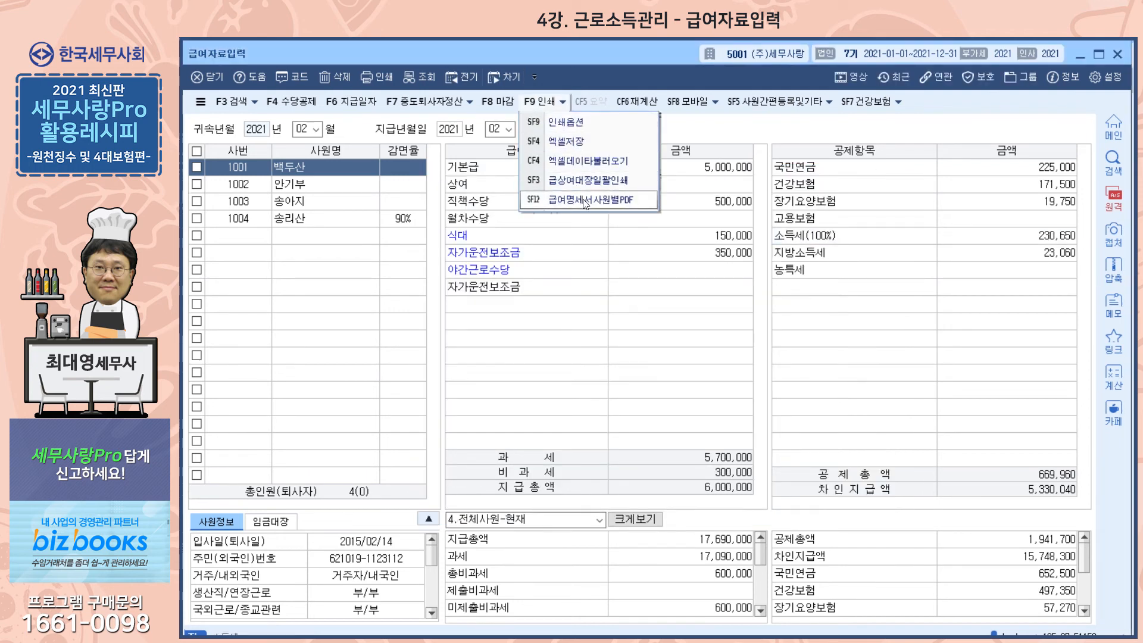
left_click(710, 142)
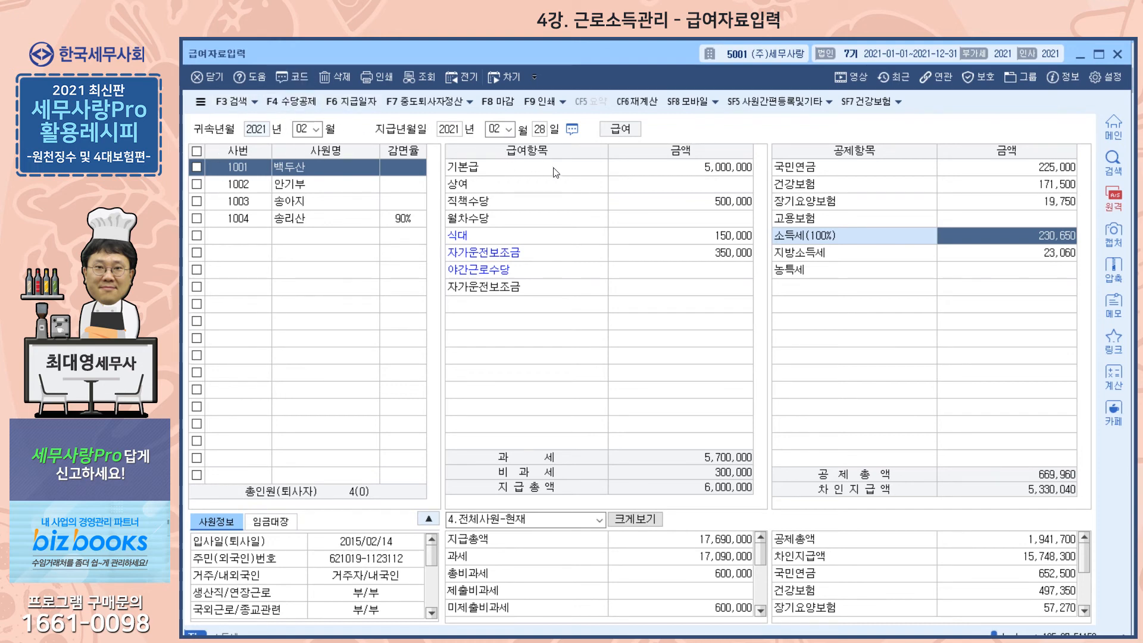
left_click(566, 107)
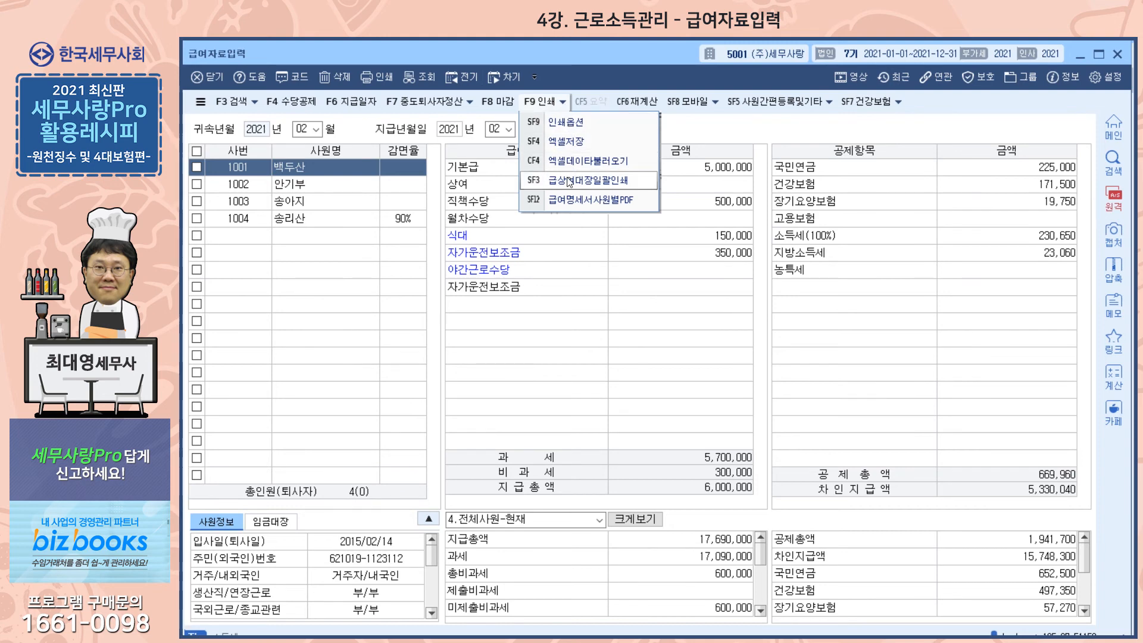
left_click(589, 175)
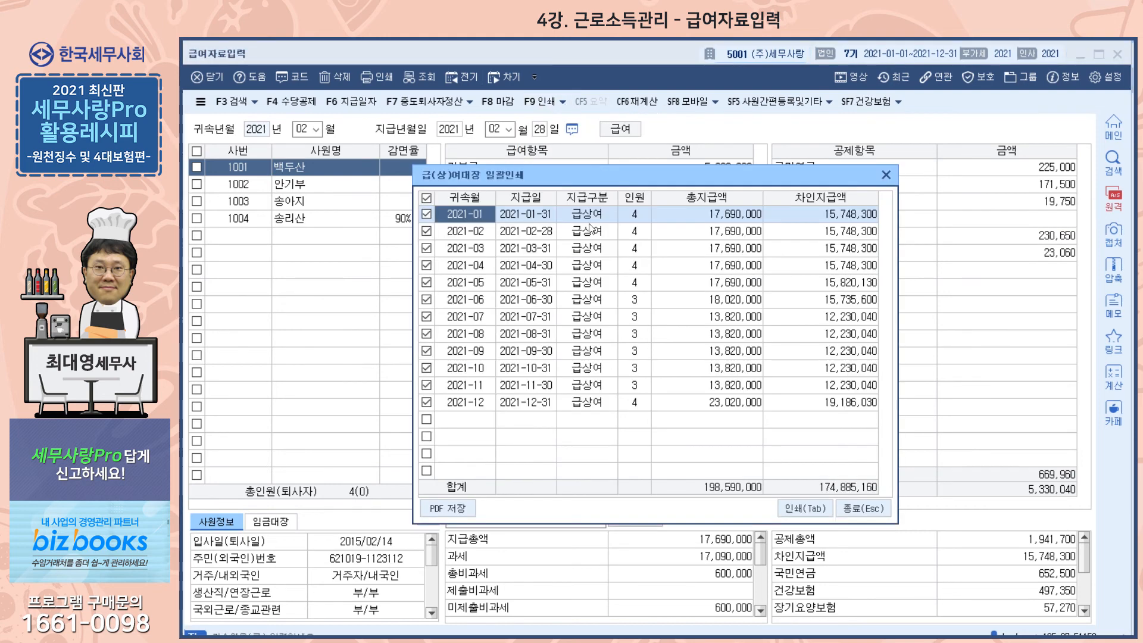
left_click(887, 175)
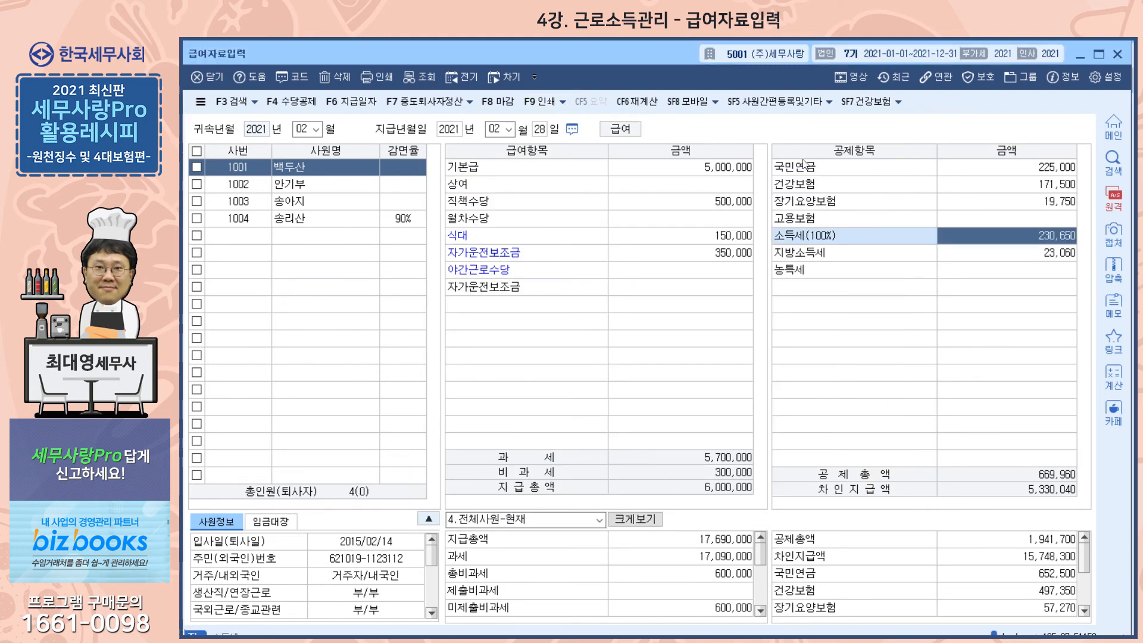
- View the 재계산 items, close them without calculating, and display the February 2021 payroll of employees 1003 and 1004
left_click(649, 106)
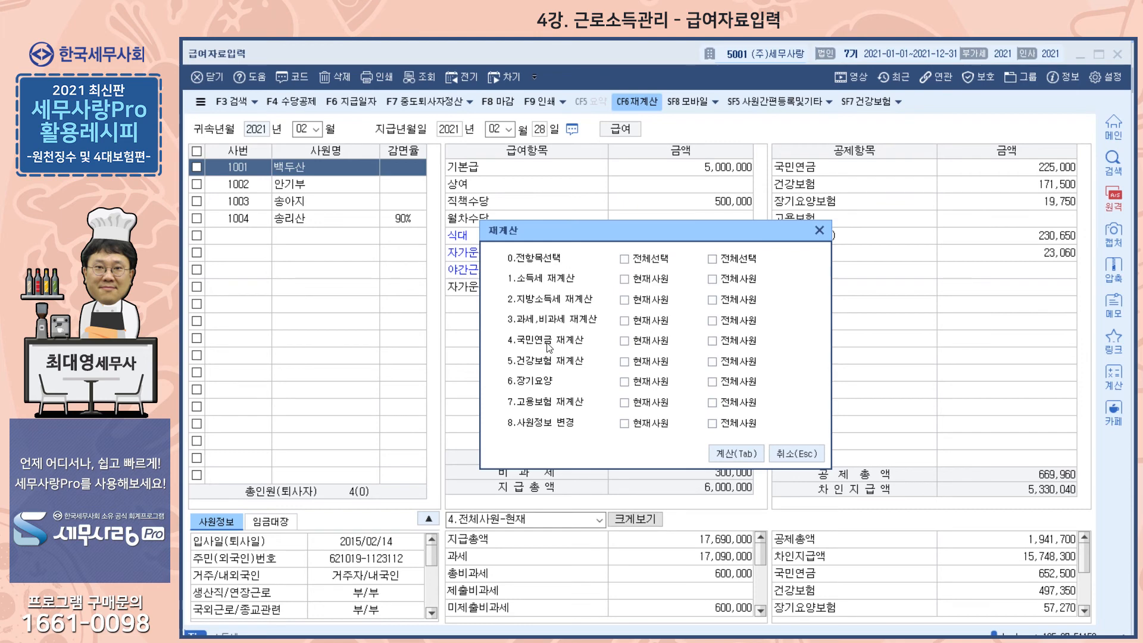
left_click(820, 231)
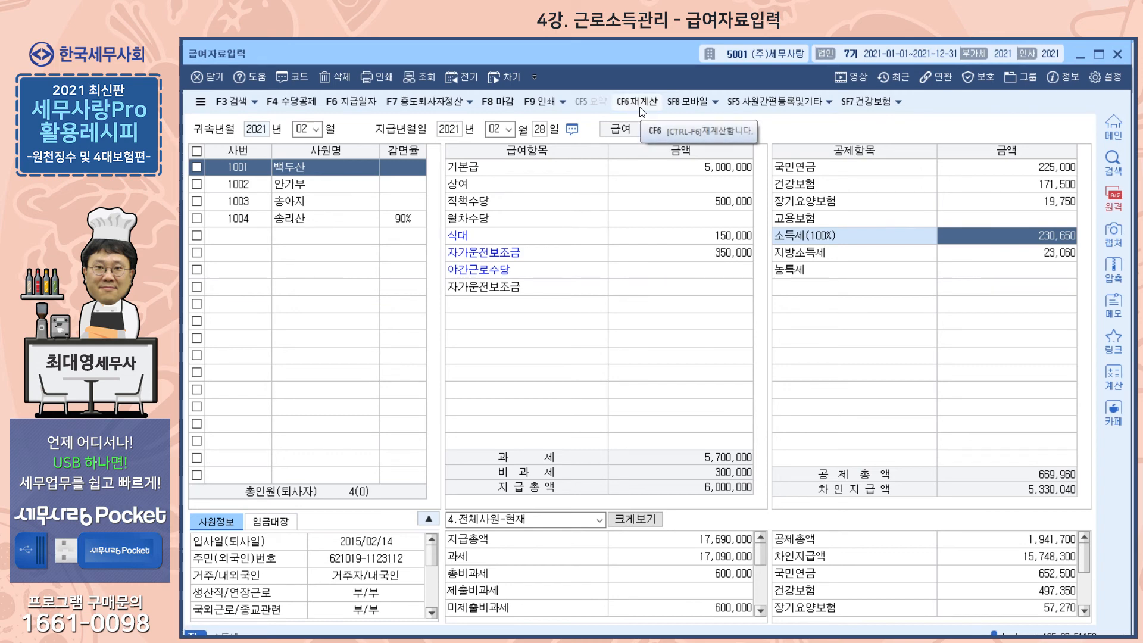
left_click(282, 206)
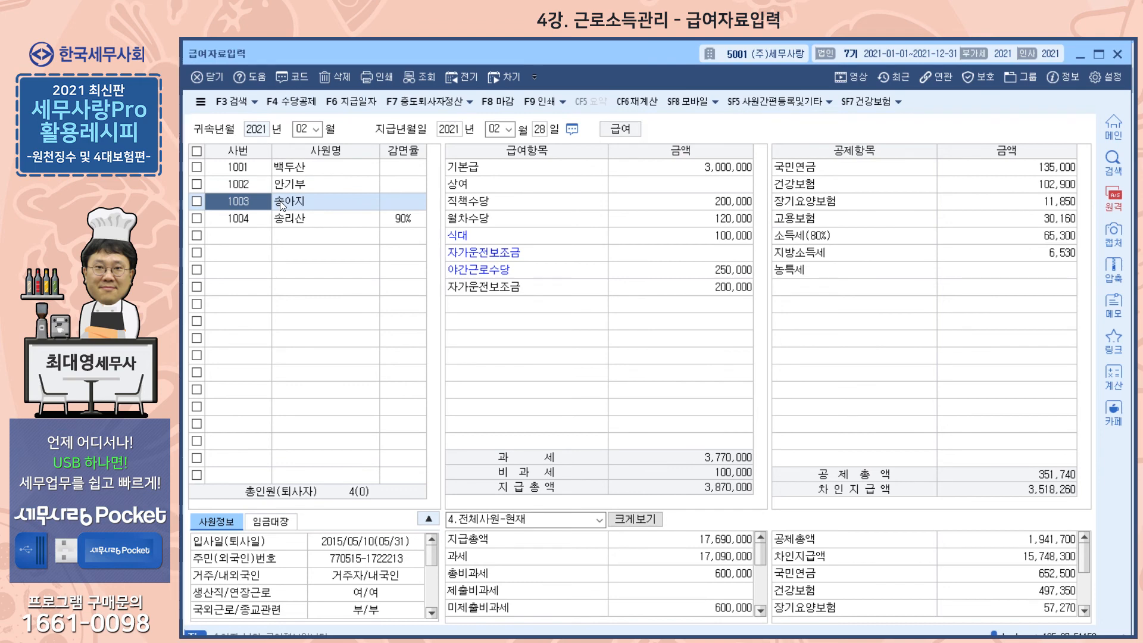
left_click(292, 222)
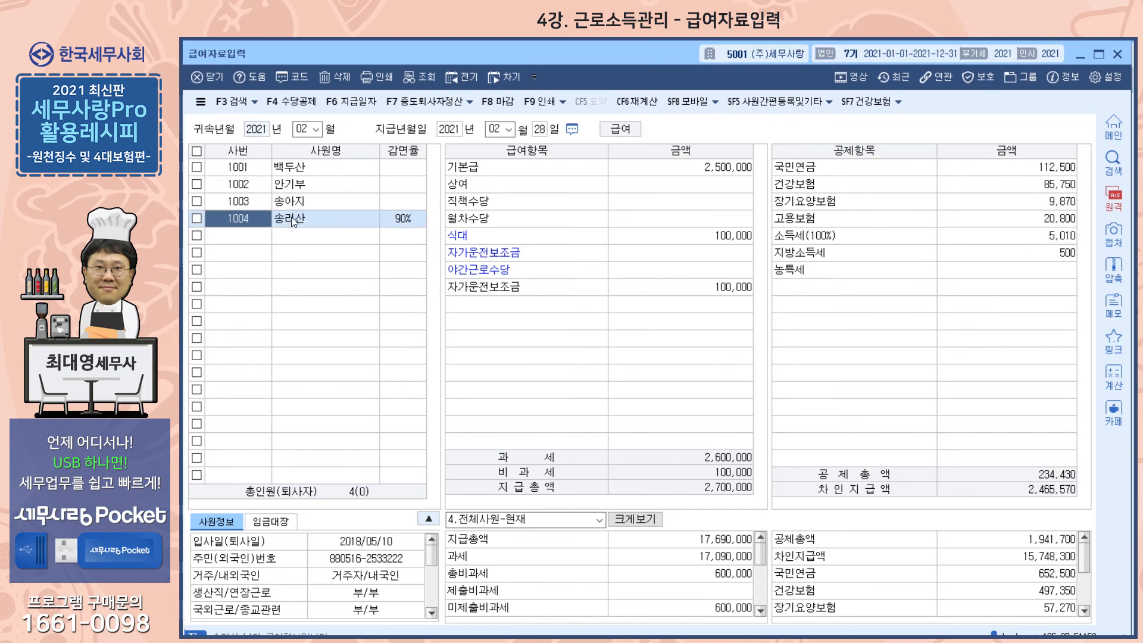
- Open 사원등록 and view the 추가사항 of employee 1003, including 학자금상환공제여부
key("Escape")
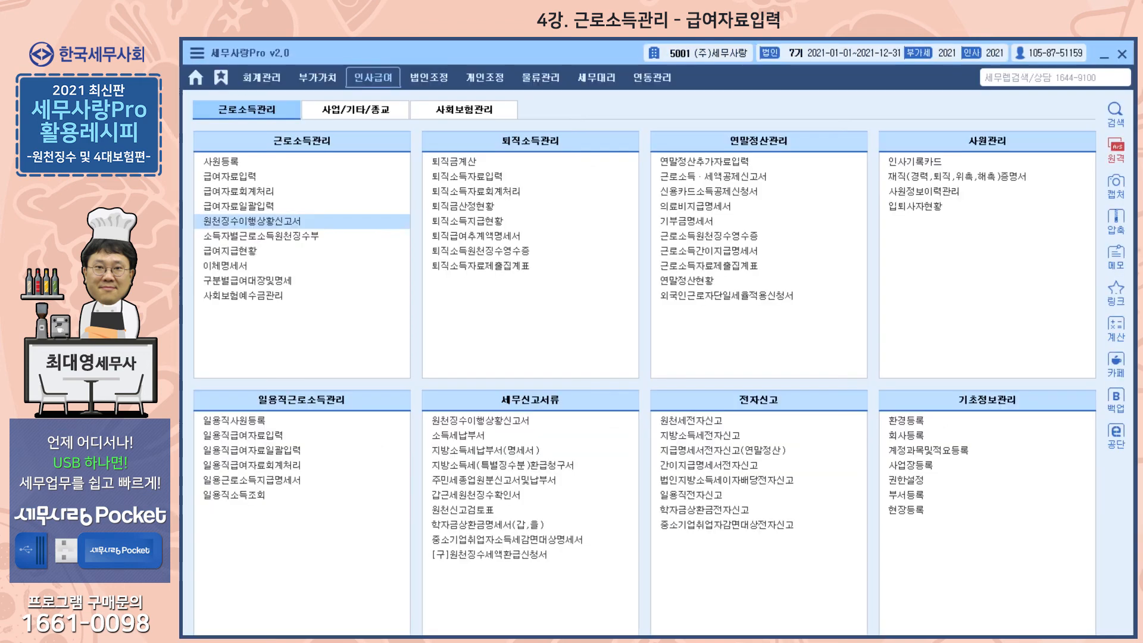
left_click(217, 162)
left_click(651, 136)
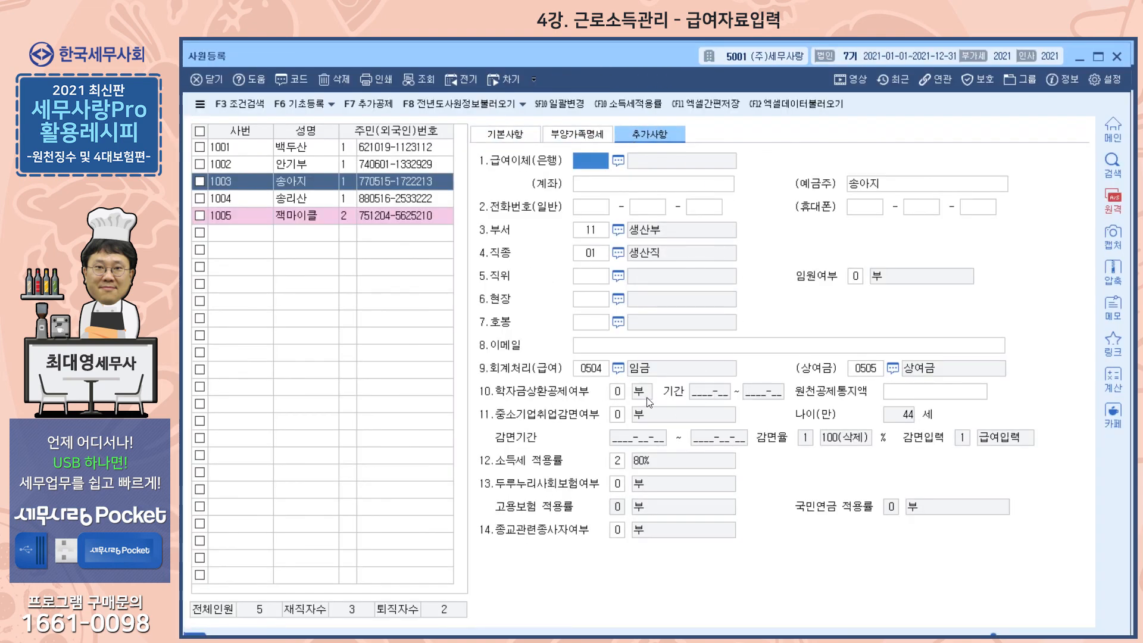
left_click(616, 391)
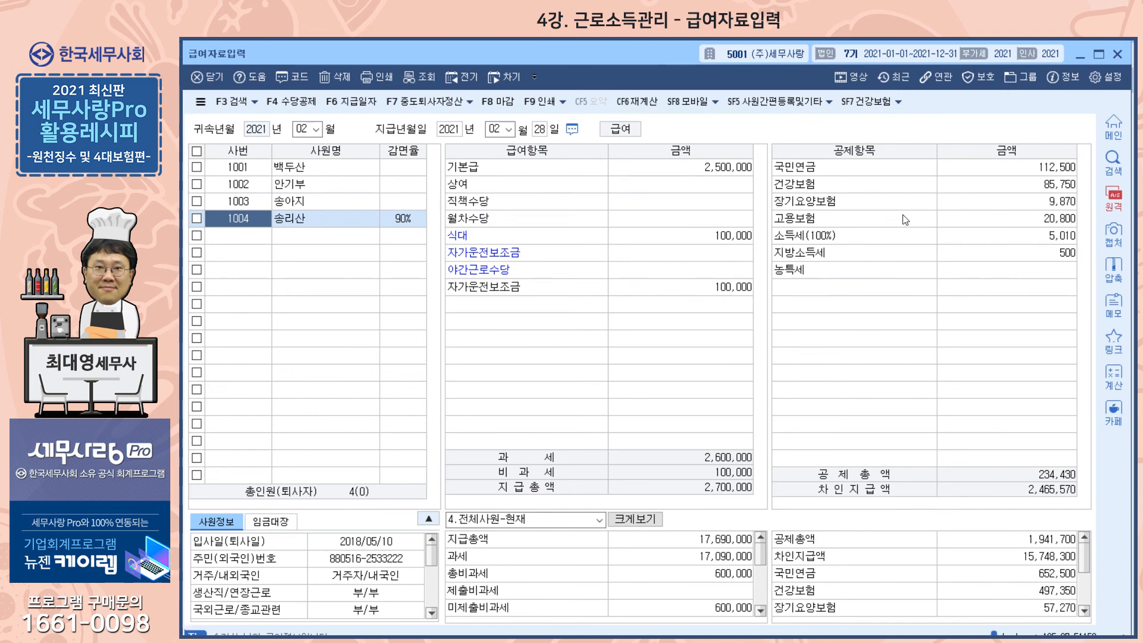
- Mark employee 1004 in the February 2021 payroll and try 사원정보 변경 for 현재사원 in 재계산, closing it without calculating
left_click(196, 217)
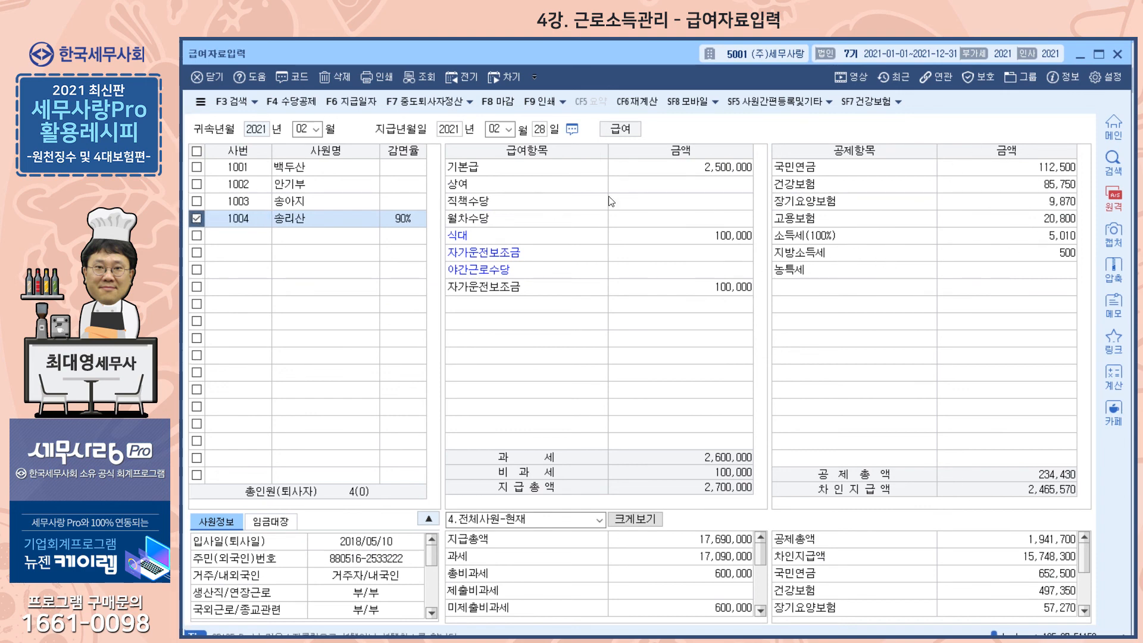
left_click(640, 102)
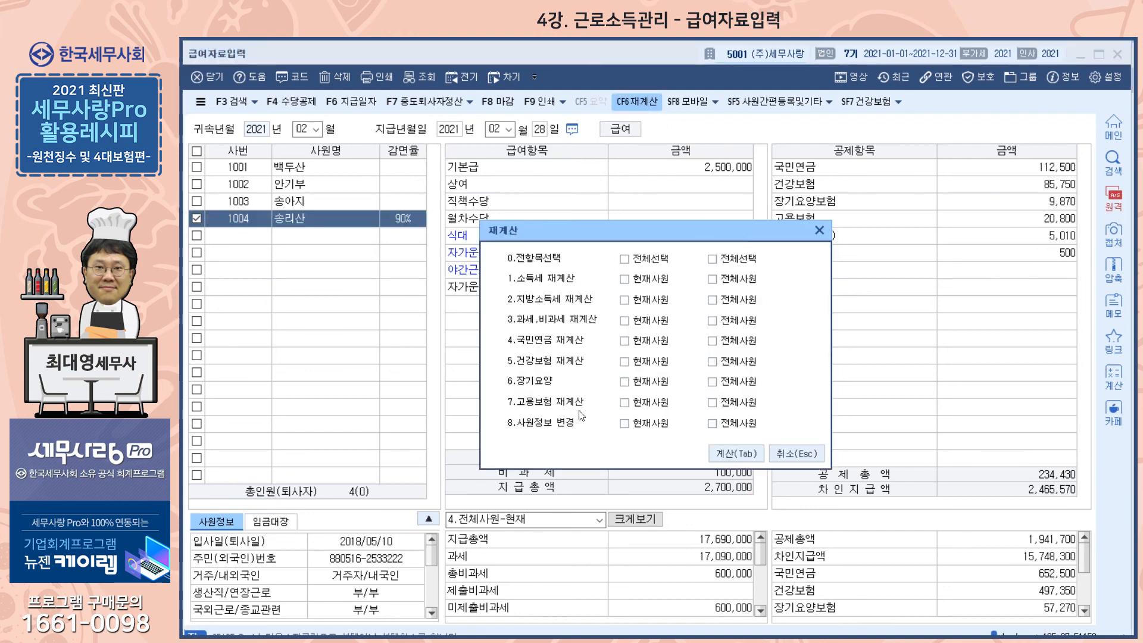
left_click(625, 424)
left_click(820, 230)
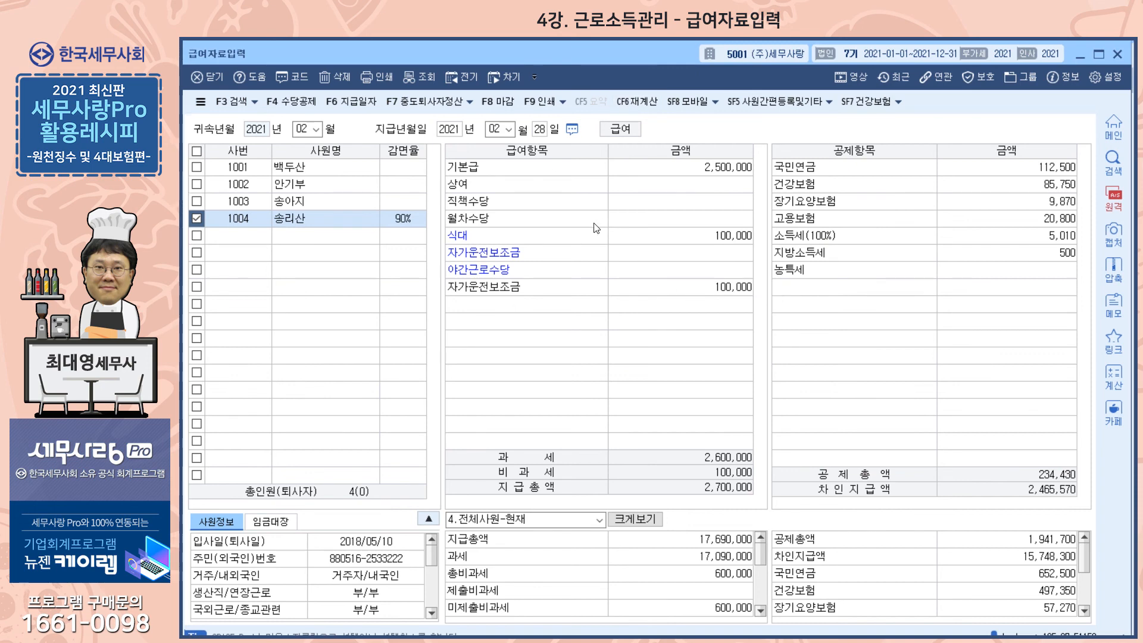
- Try choosing 소득세 재계산 and 지방소득세 재계산 for 현재사원 and 전체사원, and close 재계산 without calculating
left_click(654, 103)
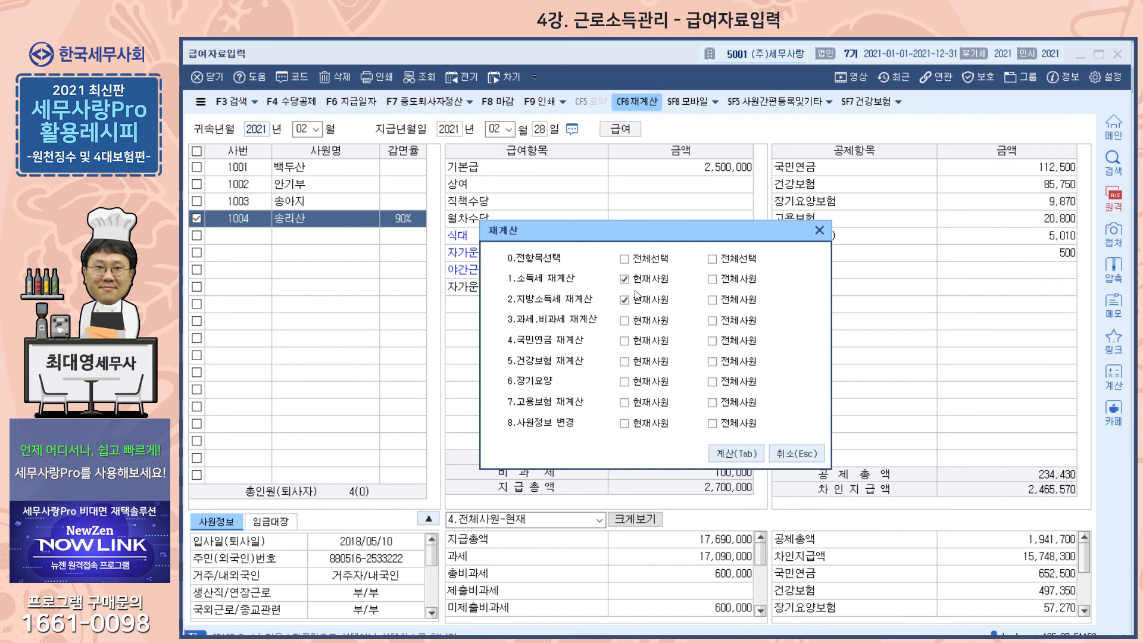
left_click(624, 280)
left_click(713, 300)
left_click(714, 280)
left_click(820, 229)
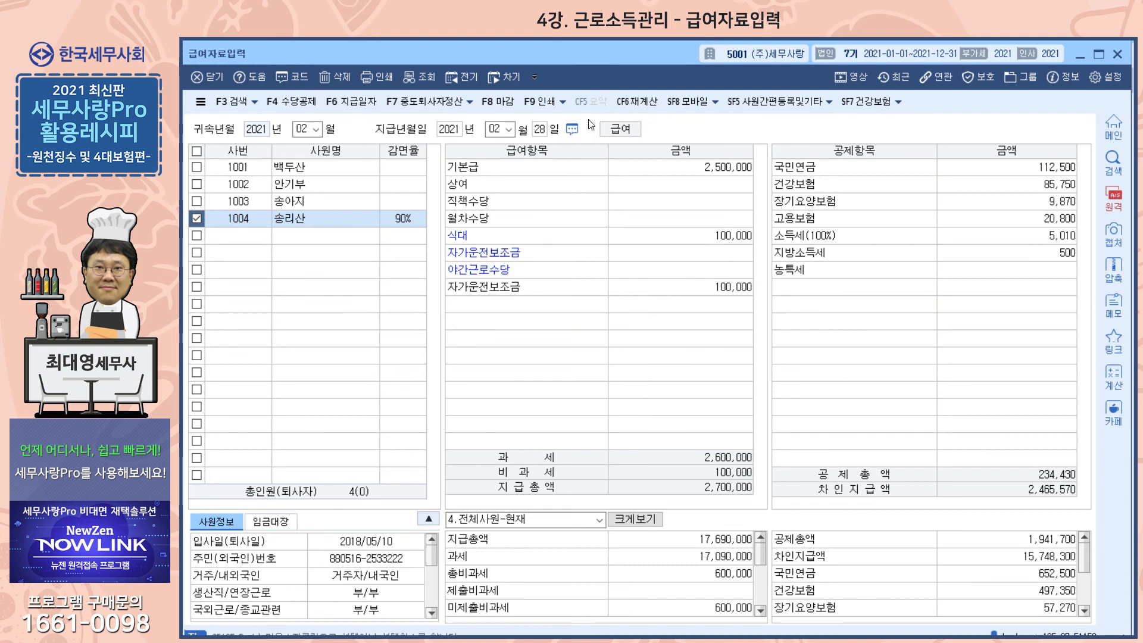
- View the 사원간편등록및기타 options, including 60세이상자소득세기준적용, and select the 고용보험 amount of employee 1004
left_click(830, 104)
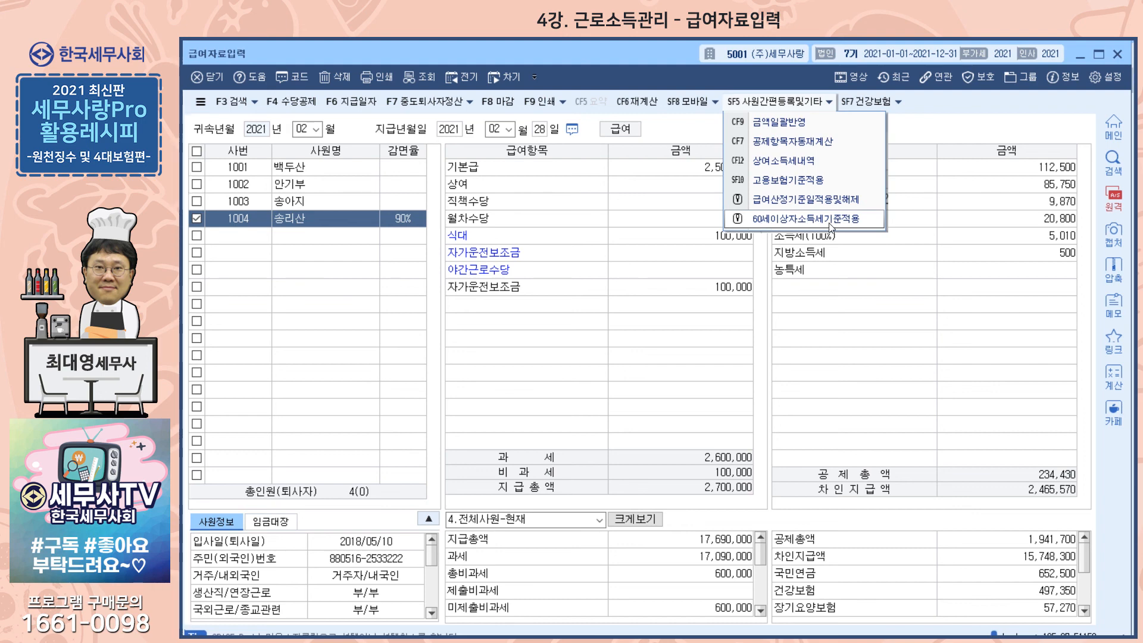
left_click(1041, 217)
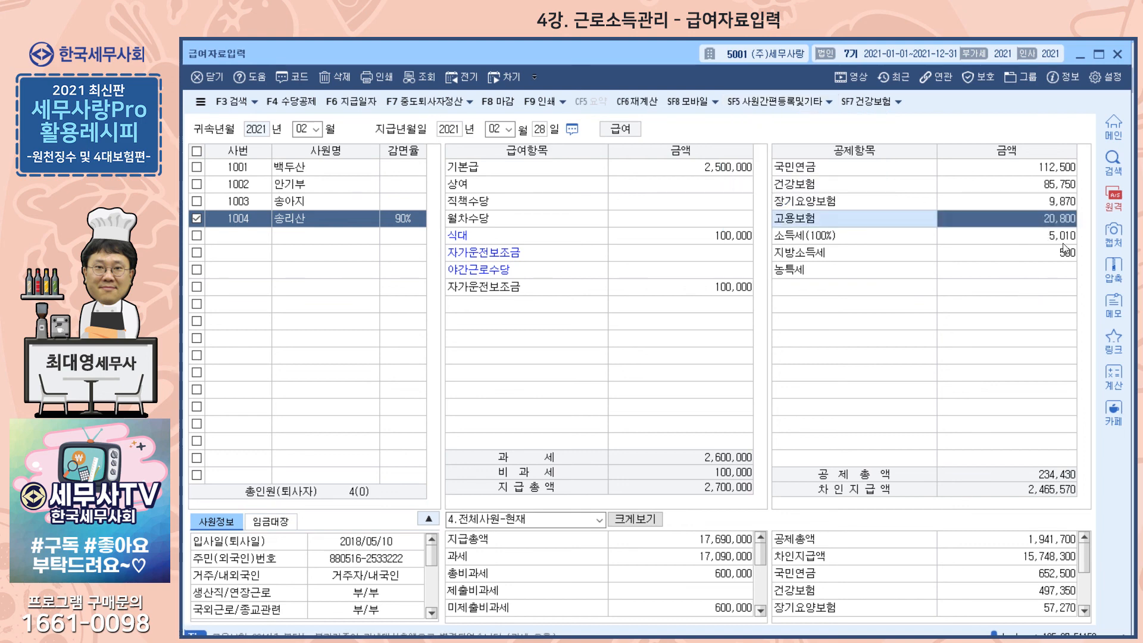